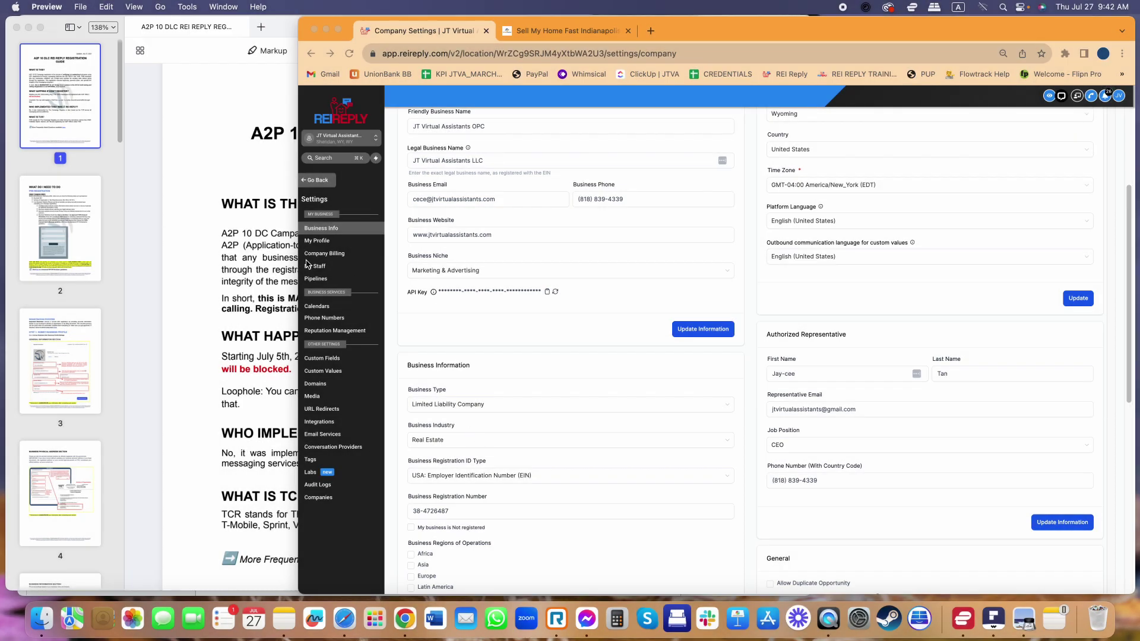
# Switch to the A2P 10 DLC registration guide in PDFelement, review its first page and follow the link to the FAQs
pyautogui.click(266, 269)
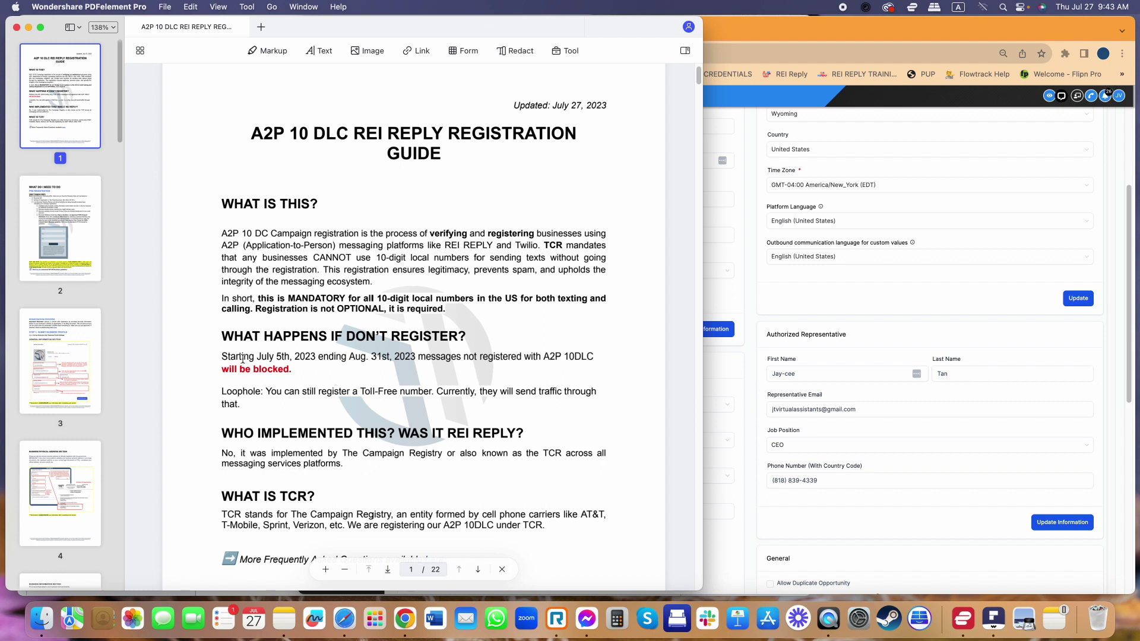
pyautogui.scroll(-1, 242, 356)
pyautogui.scroll(1, 285, 356)
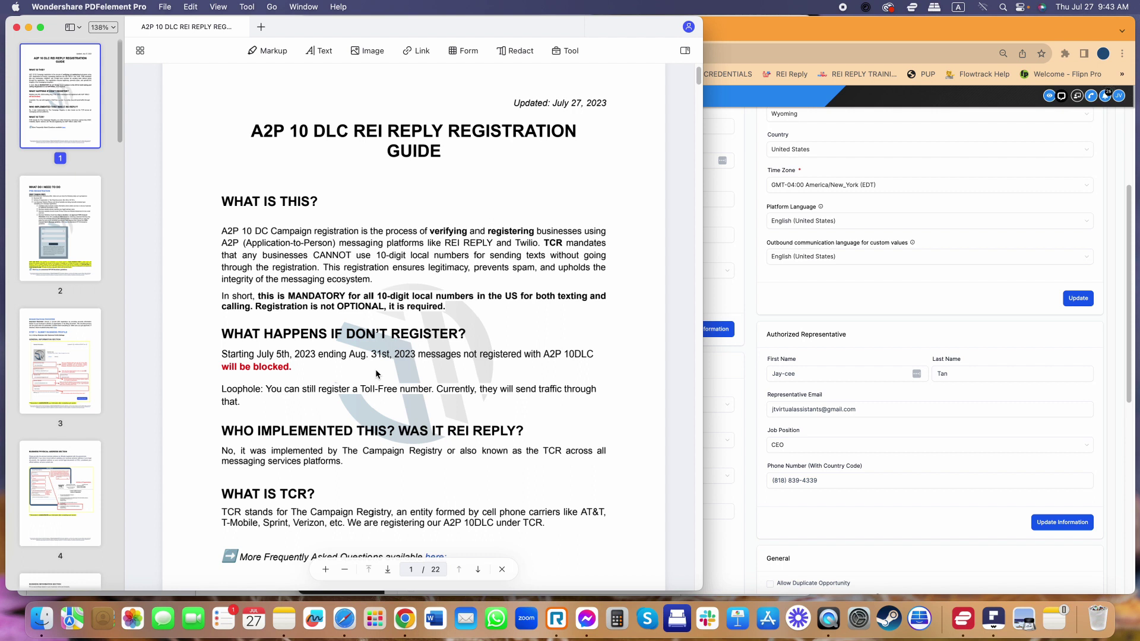
pyautogui.scroll(-2, 376, 374)
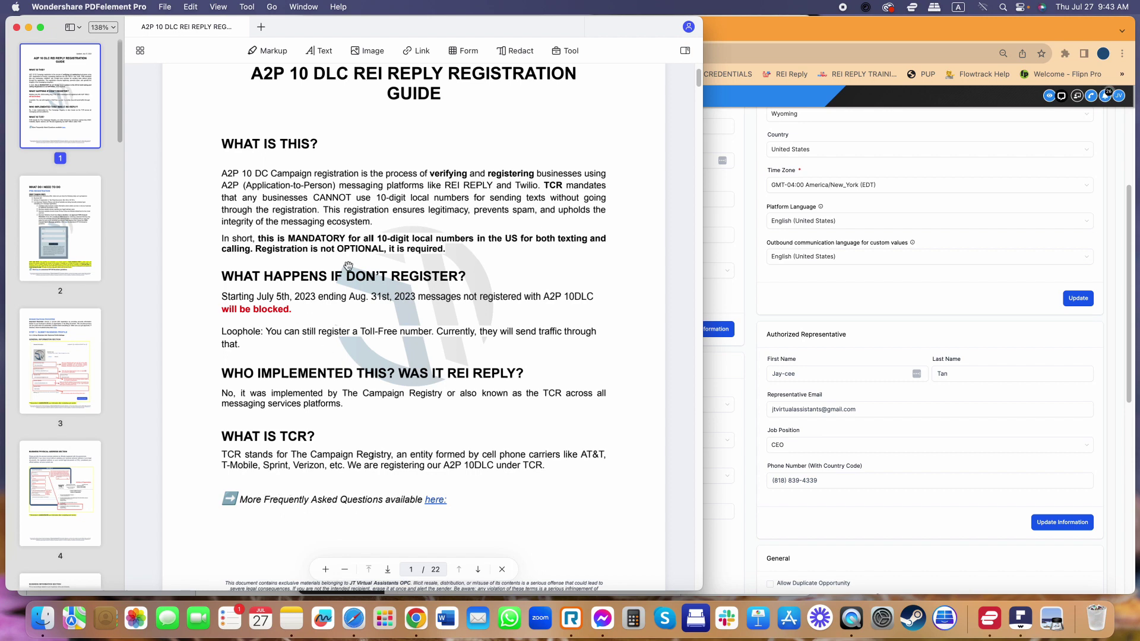
pyautogui.click(434, 505)
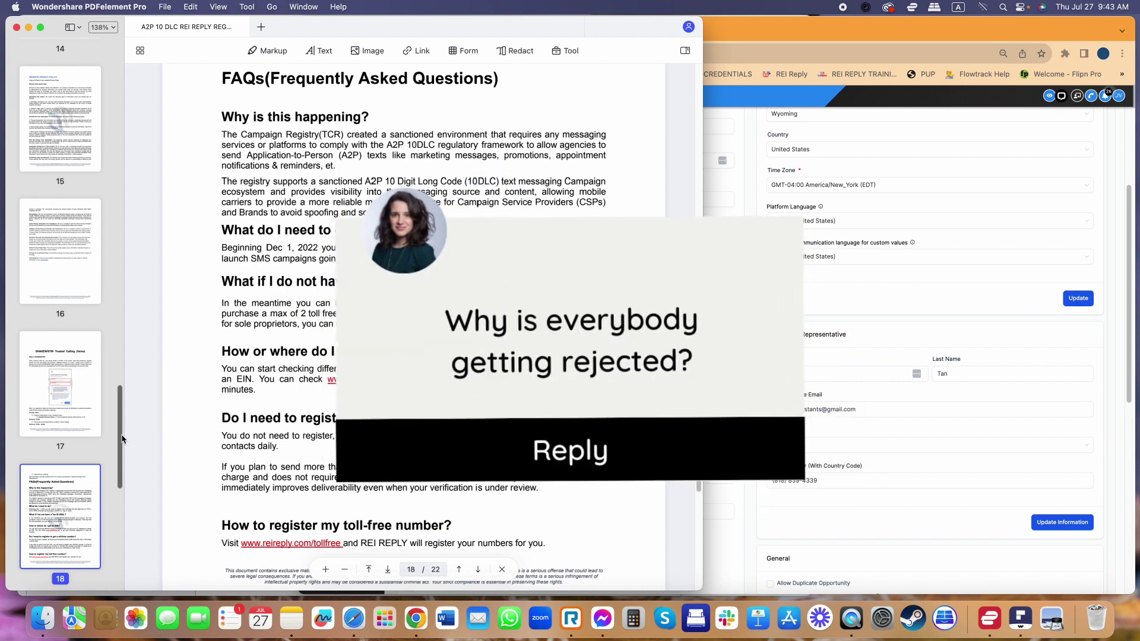
# Go from the FAQs to the pre-registration checklist on page 2 of the guide
pyautogui.scroll(-5, 65, 451)
pyautogui.moveTo(121, 484); pyautogui.dragTo(161, 83)
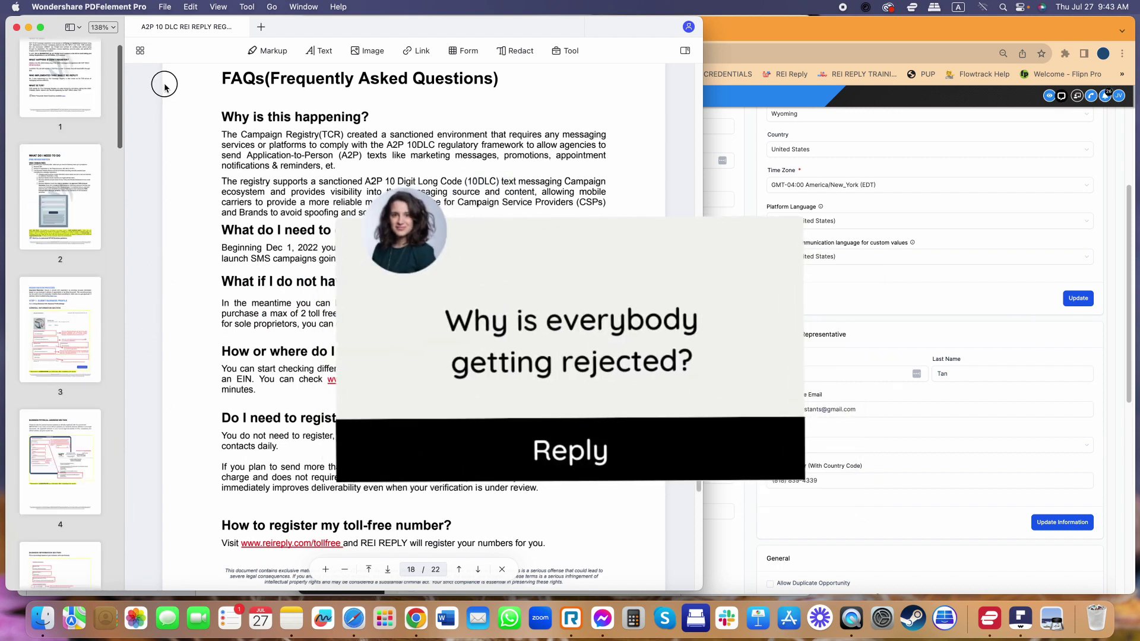
pyautogui.click(90, 103)
pyautogui.click(68, 236)
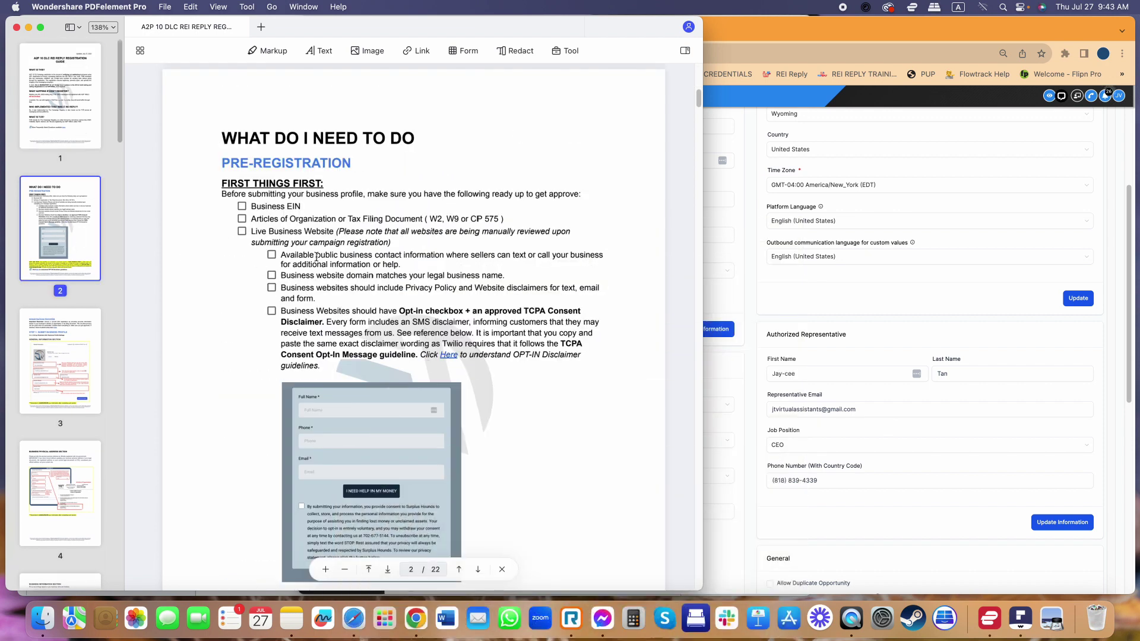
pyautogui.scroll(-1, 469, 309)
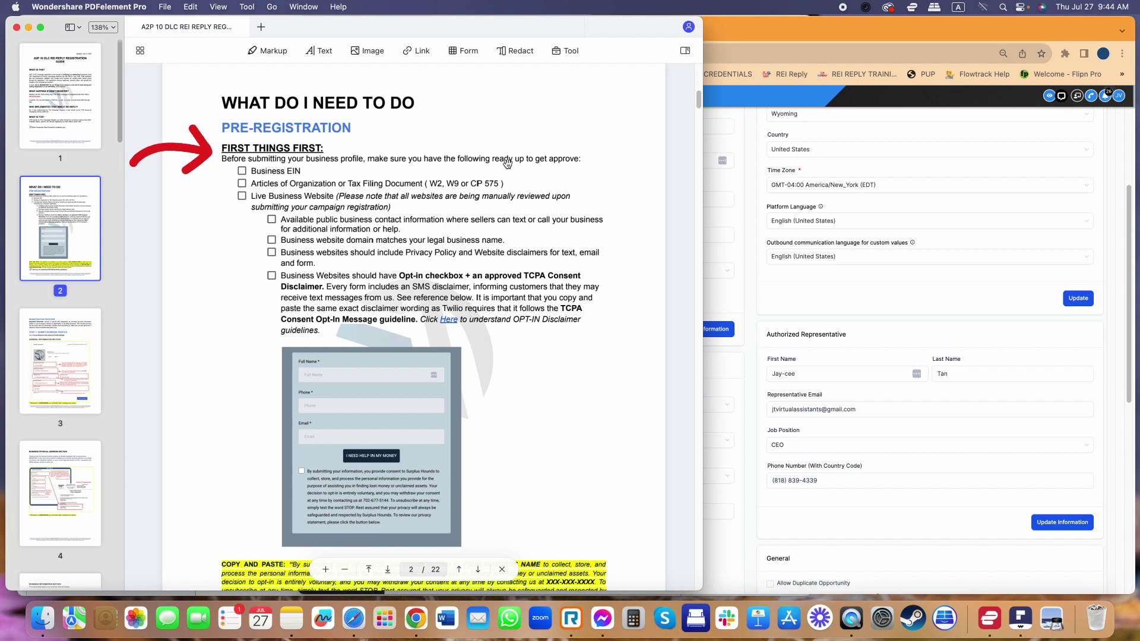
# Highlight the Business EIN and Articles of Organization or Tax Filing Document items in the pre-registration checklist
pyautogui.moveTo(250, 171); pyautogui.dragTo(306, 173)
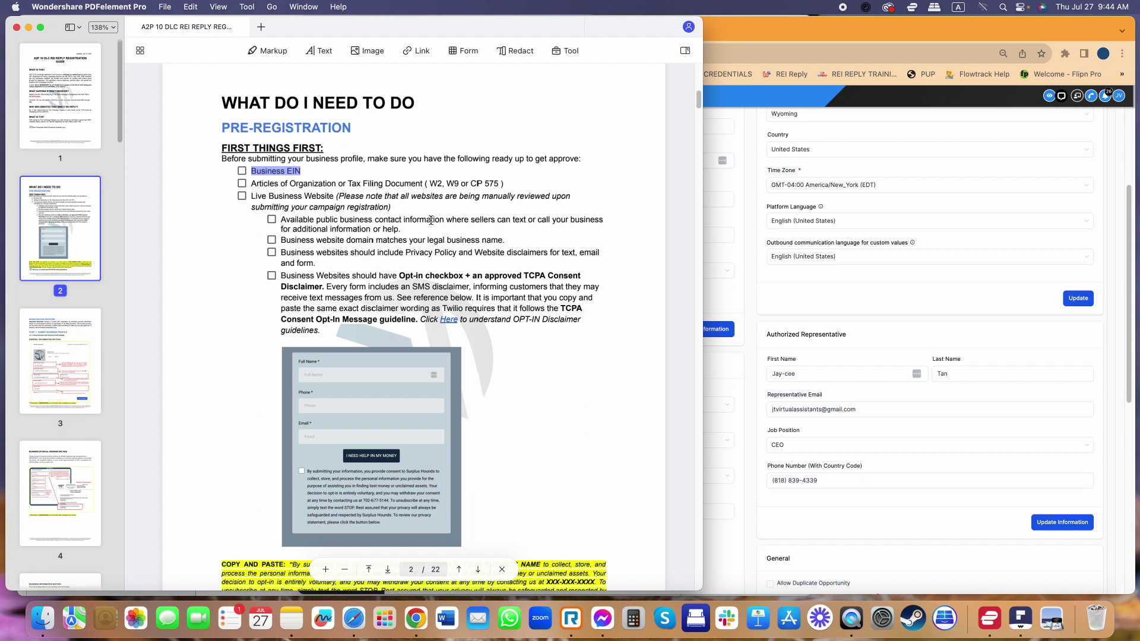
pyautogui.moveTo(250, 184); pyautogui.dragTo(522, 181)
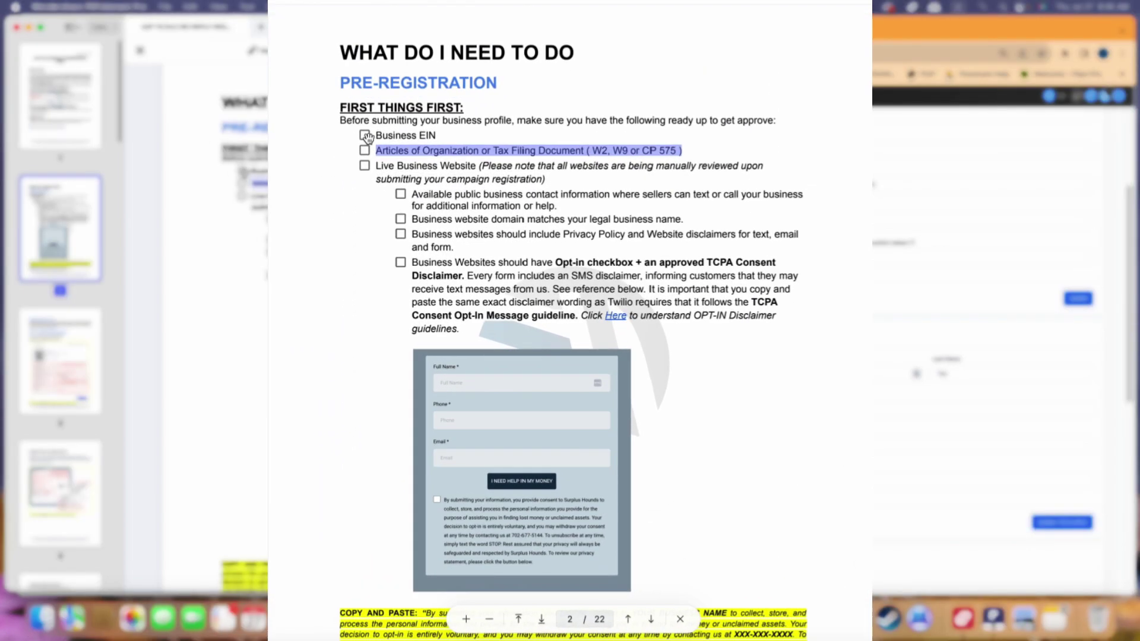
pyautogui.moveTo(248, 171); pyautogui.dragTo(474, 187)
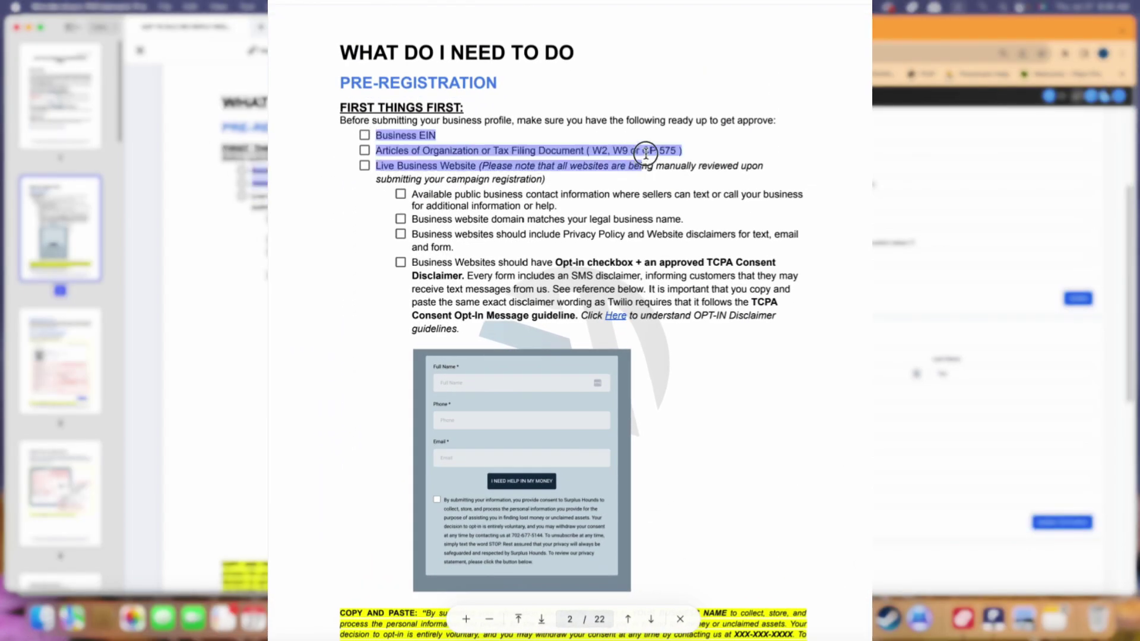
pyautogui.click(468, 176)
pyautogui.scroll(-1, 415, 164)
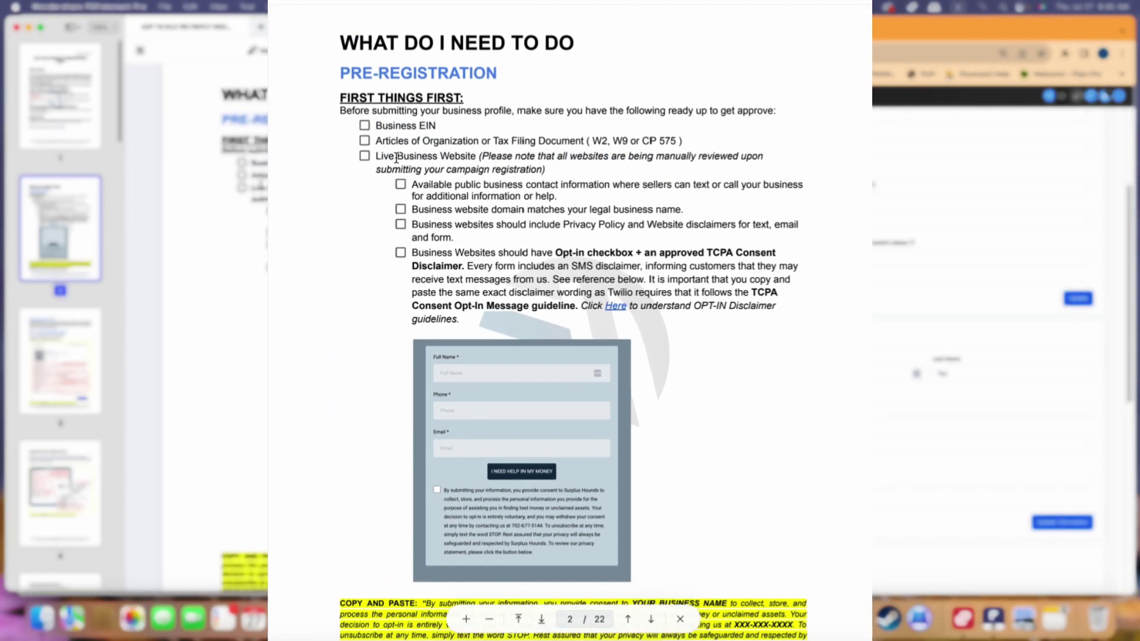
# Highlight the Live Business Website item and its sub-requirements on public contact information and a matching website domain
pyautogui.moveTo(376, 156); pyautogui.dragTo(417, 157)
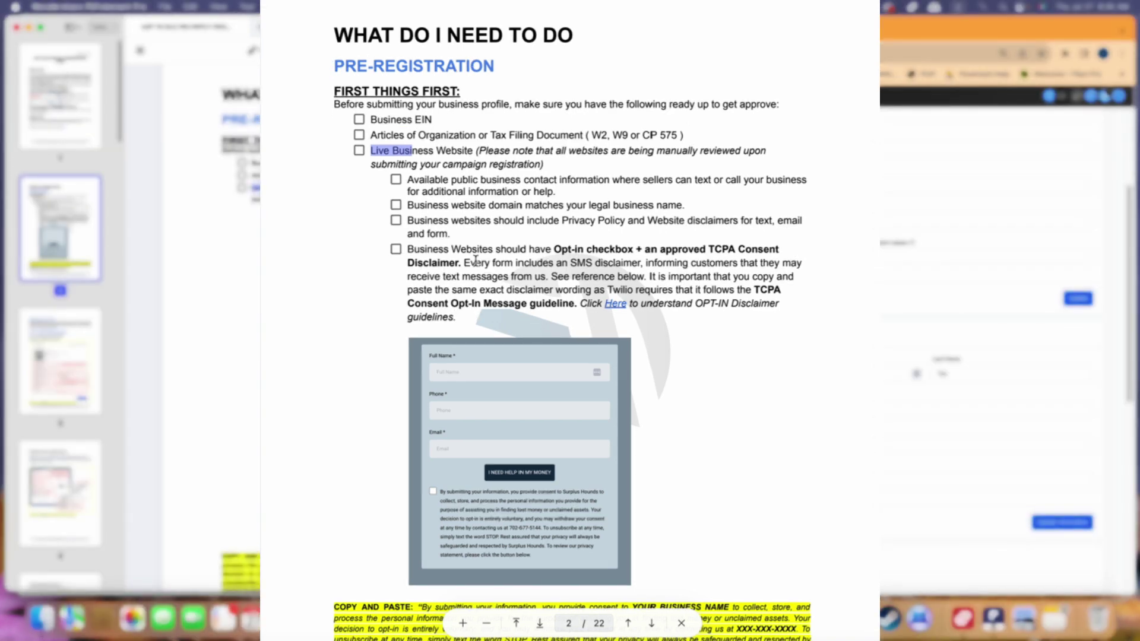
pyautogui.moveTo(408, 179); pyautogui.dragTo(491, 315)
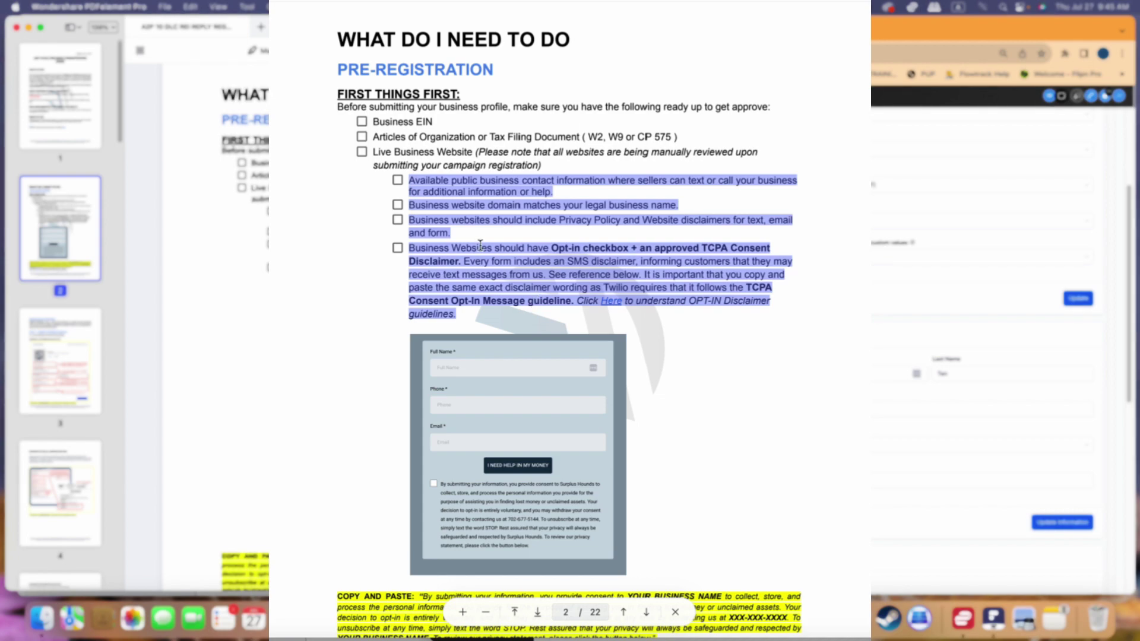
pyautogui.click(457, 211)
pyautogui.moveTo(454, 179); pyautogui.dragTo(555, 191)
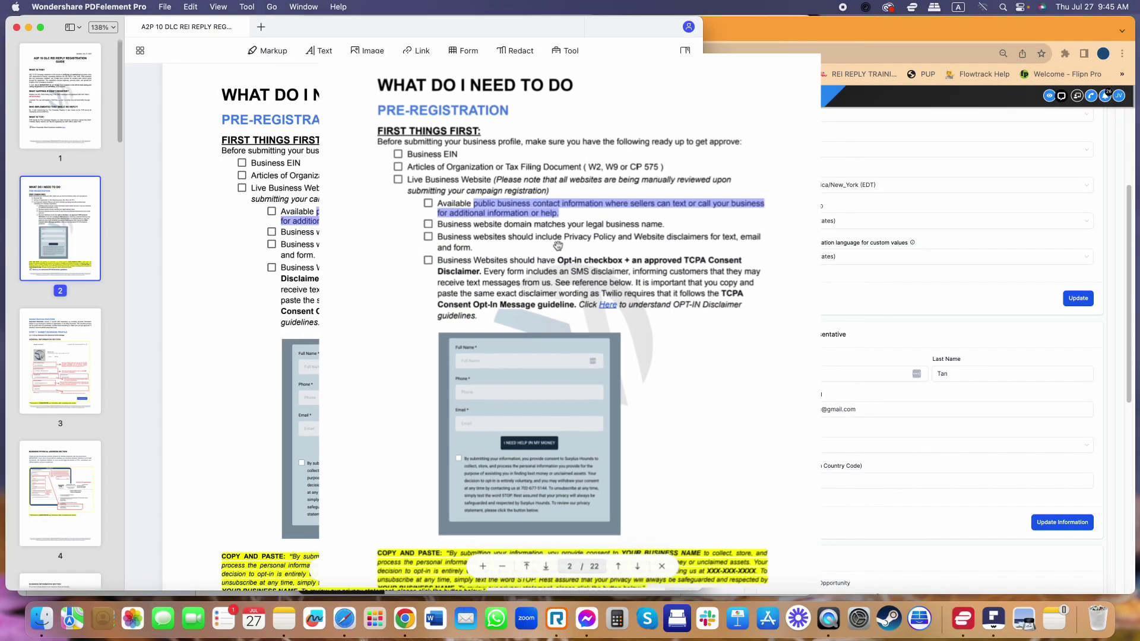
pyautogui.moveTo(280, 232); pyautogui.dragTo(383, 232)
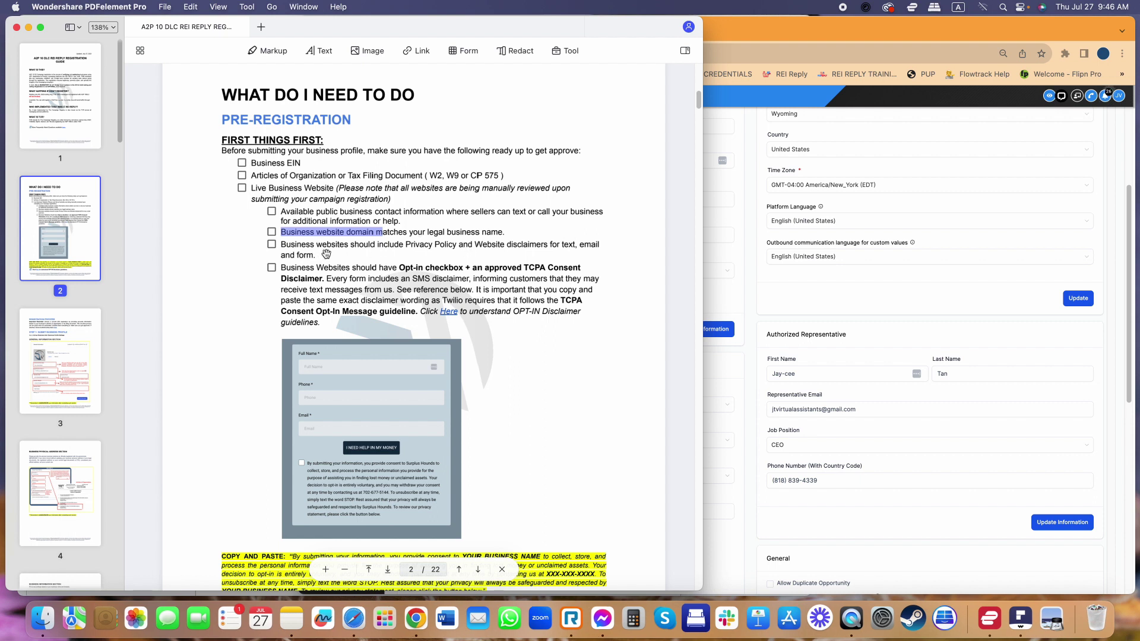
# Look over the sample opt-in form and highlight the requirement for a Privacy Policy and website disclaimers
pyautogui.scroll(-1, 349, 254)
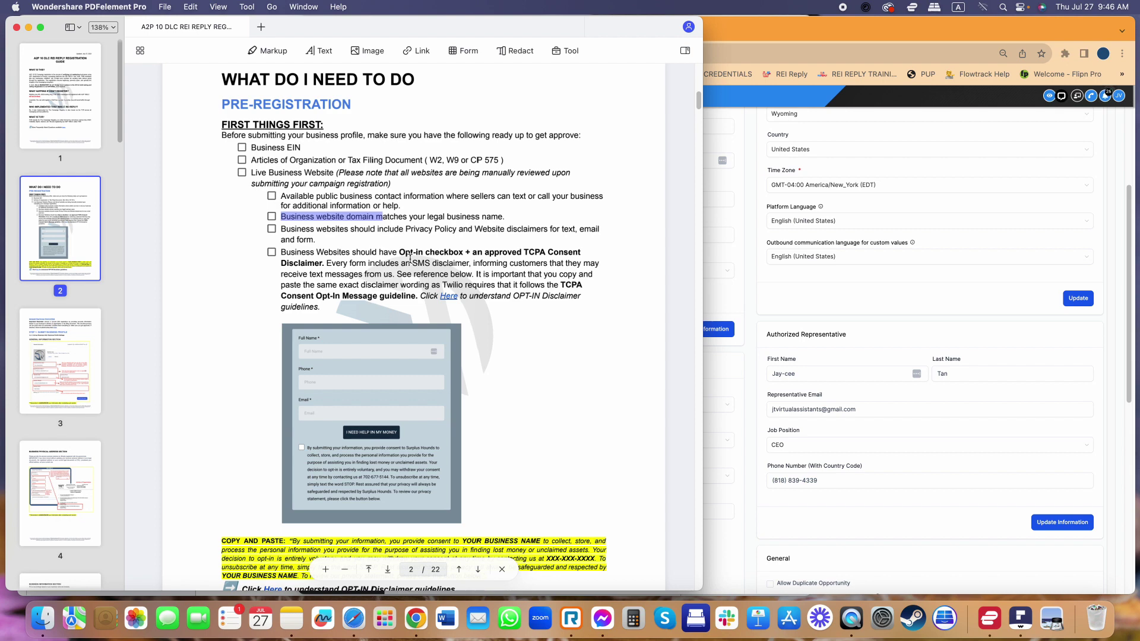
pyautogui.scroll(-5, 410, 260)
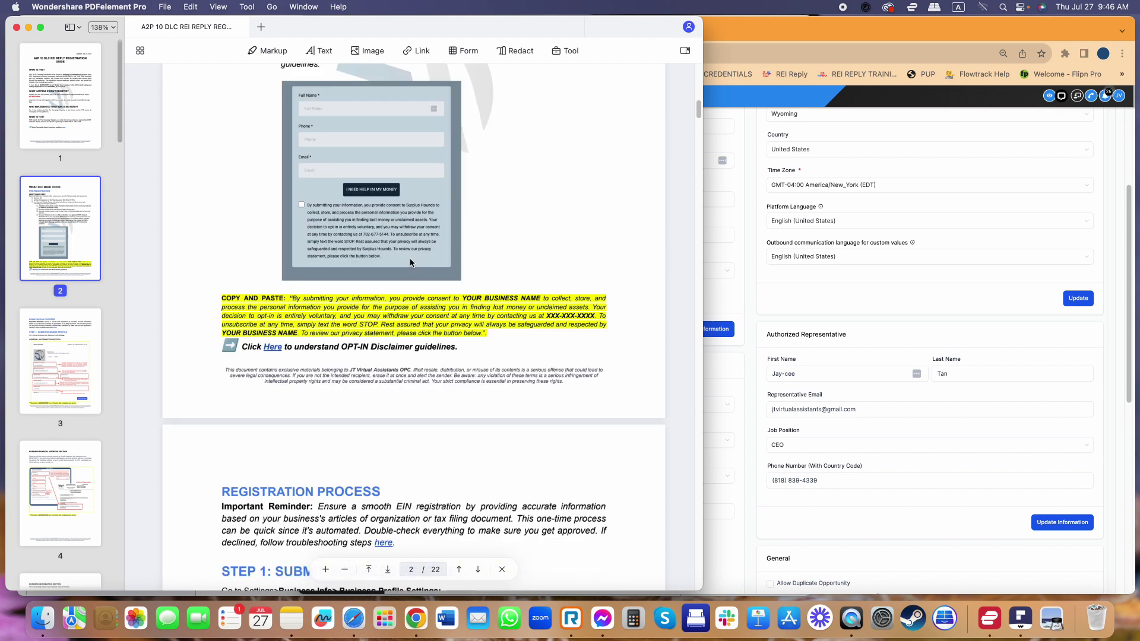
pyautogui.scroll(4, 410, 262)
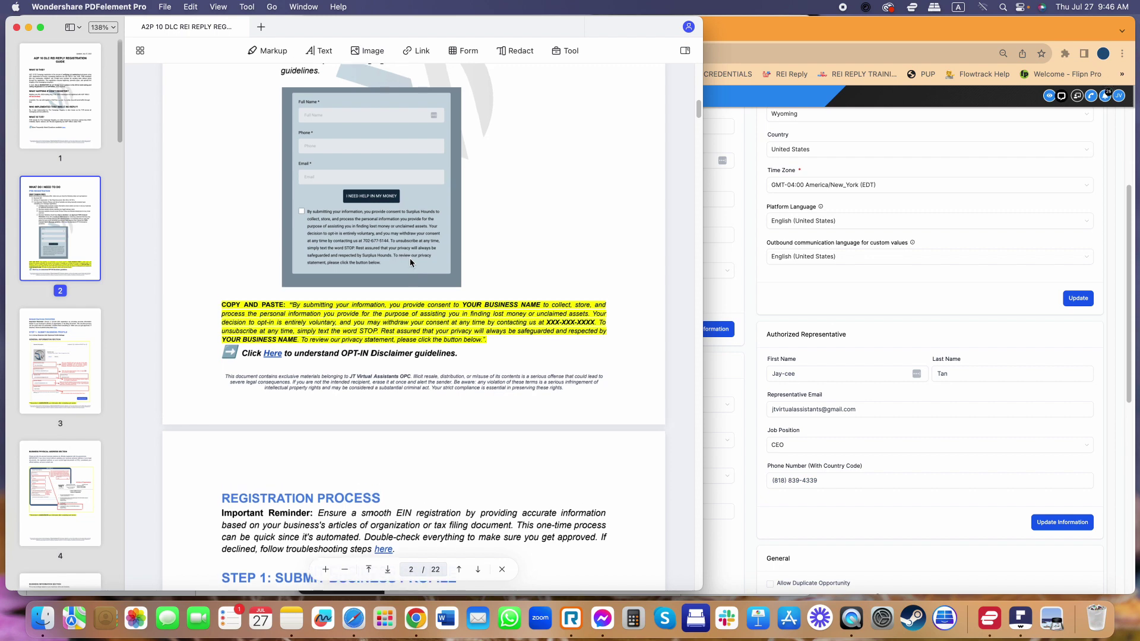
pyautogui.scroll(1, 362, 212)
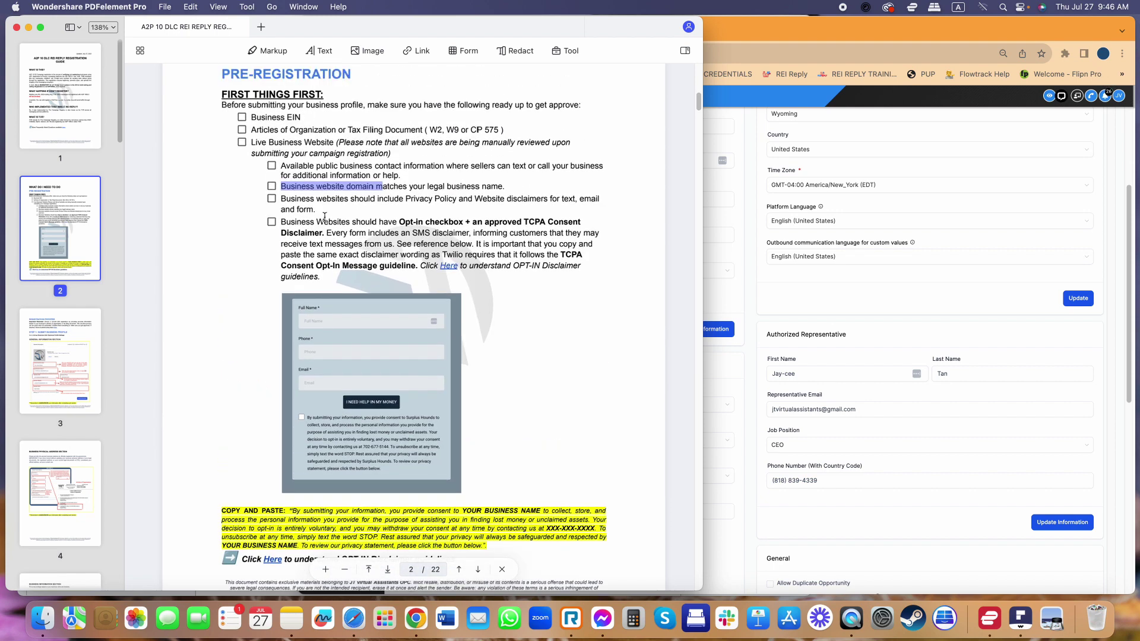
pyautogui.click(290, 200)
pyautogui.scroll(1, 290, 201)
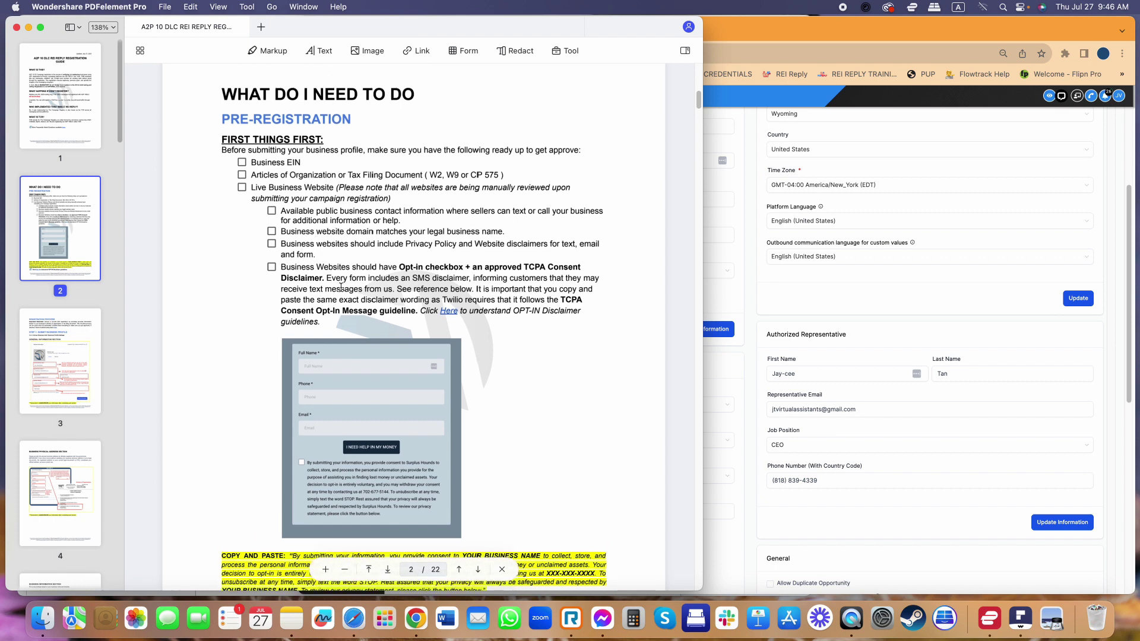
pyautogui.moveTo(286, 244); pyautogui.dragTo(372, 258)
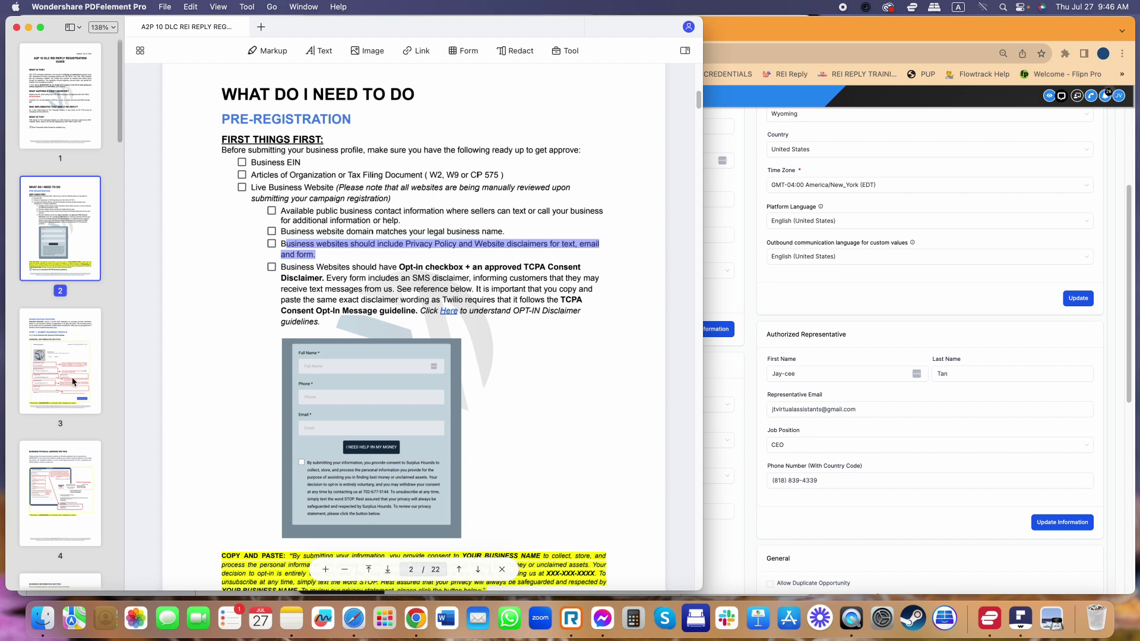
# Open the Website Privacy Policy template on page 15 and read through its text
pyautogui.scroll(-10, 76, 380)
pyautogui.scroll(-4, 80, 368)
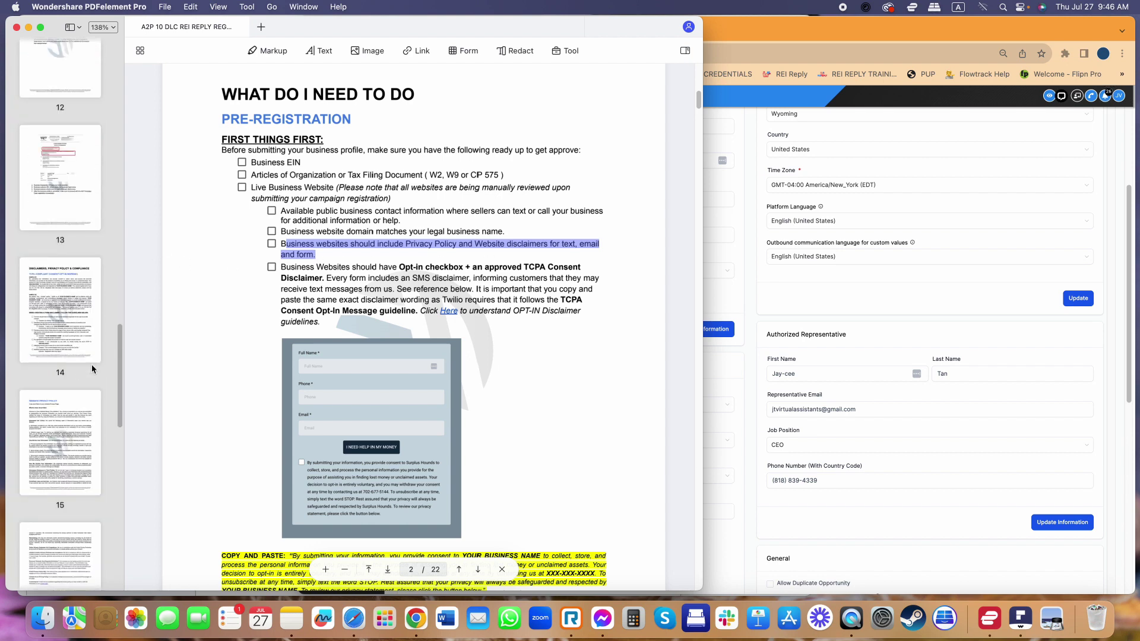
pyautogui.scroll(-2, 71, 328)
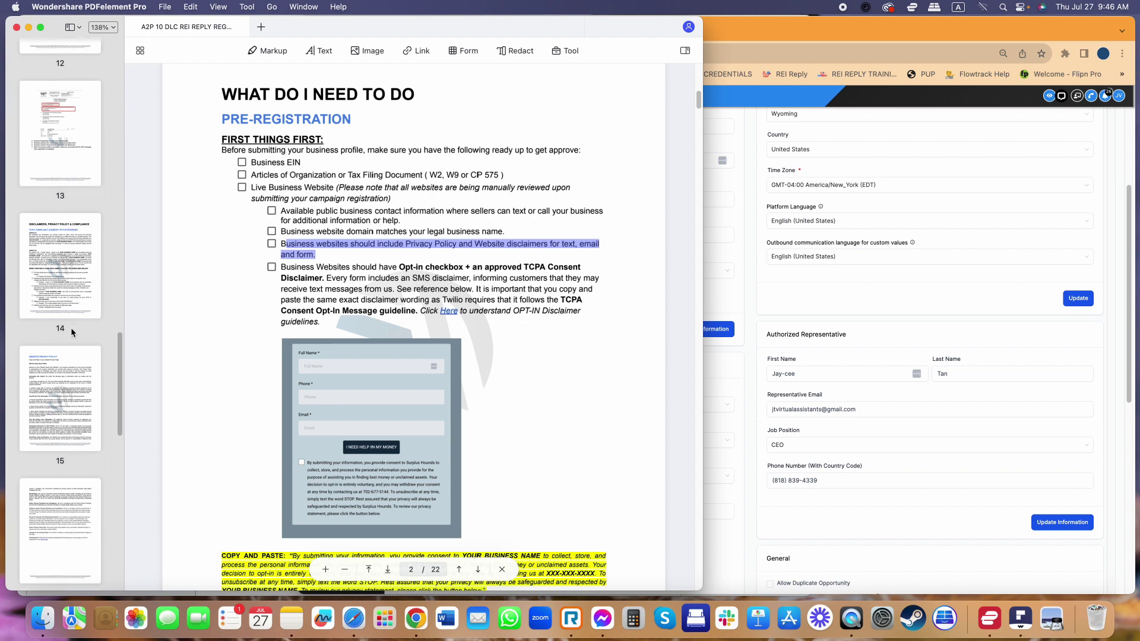
pyautogui.click(100, 359)
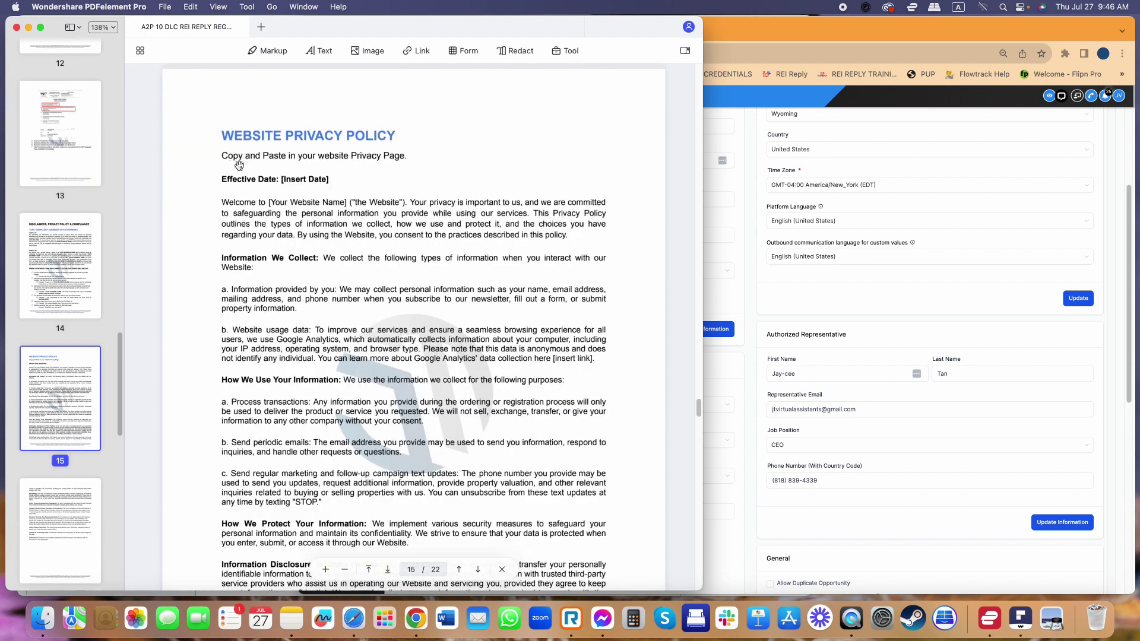
pyautogui.scroll(-15, 295, 308)
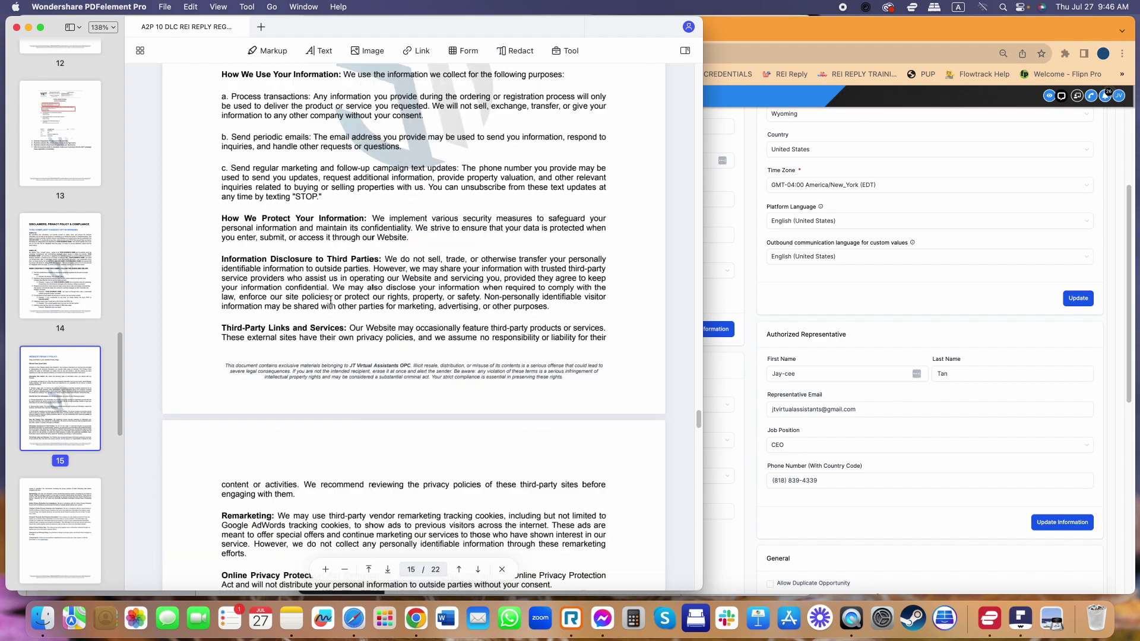
pyautogui.scroll(20, 87, 254)
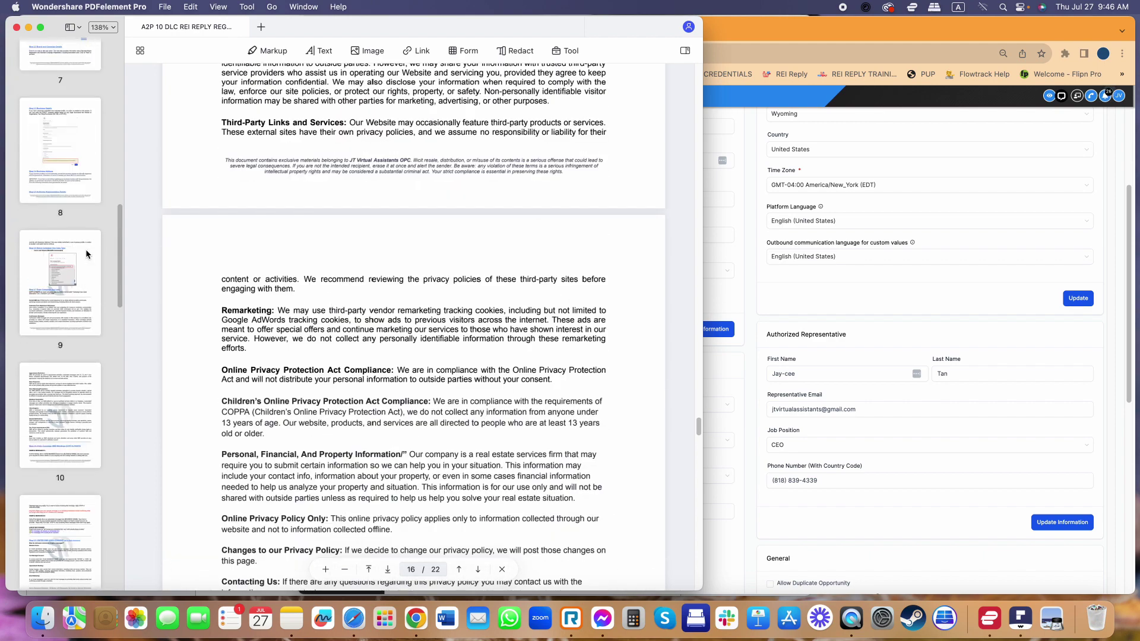
# Return to page 2 and highlight the requirement for an opt-in checkbox and approved TCPA Consent Disclaimer, reviewing the sample form
pyautogui.click(86, 254)
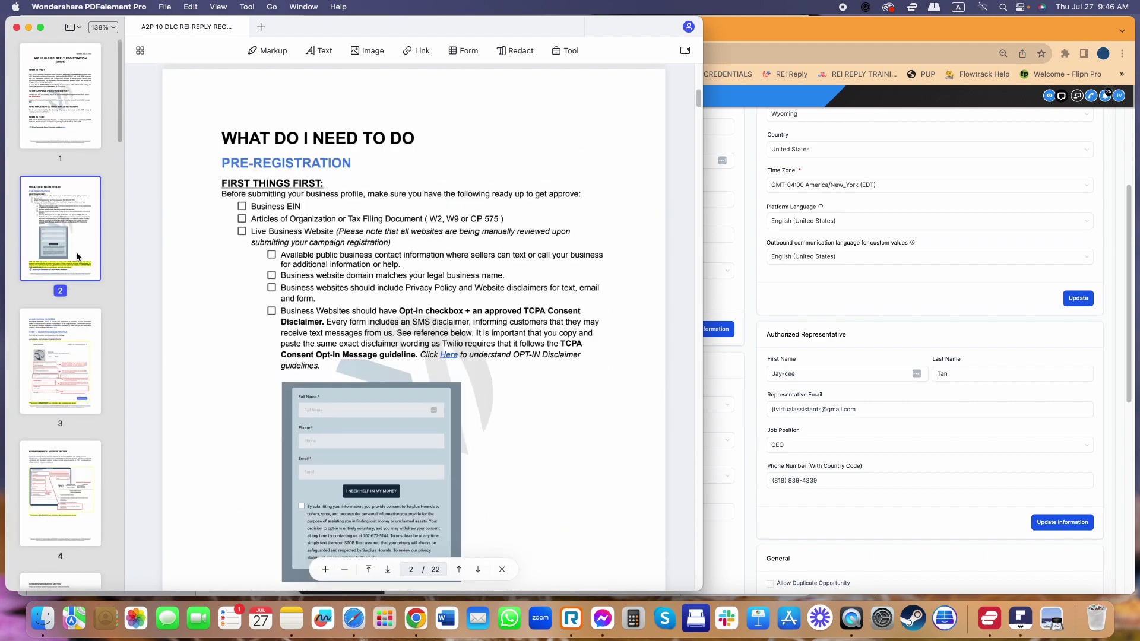
pyautogui.moveTo(290, 310); pyautogui.dragTo(377, 363)
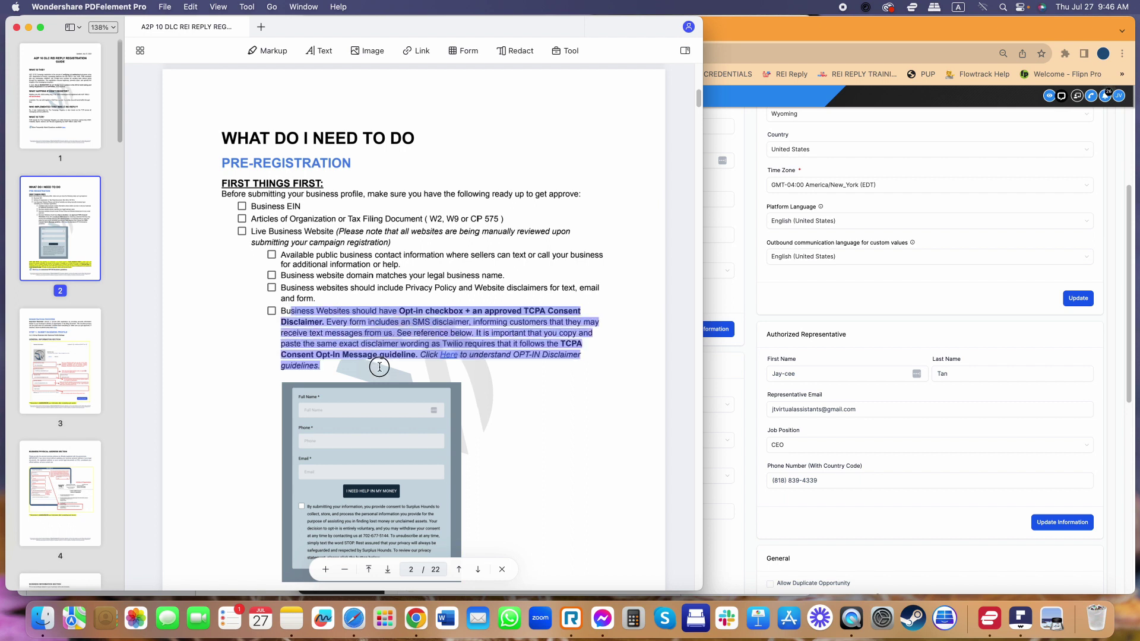
pyautogui.scroll(-1, 385, 339)
pyautogui.scroll(-3, 403, 321)
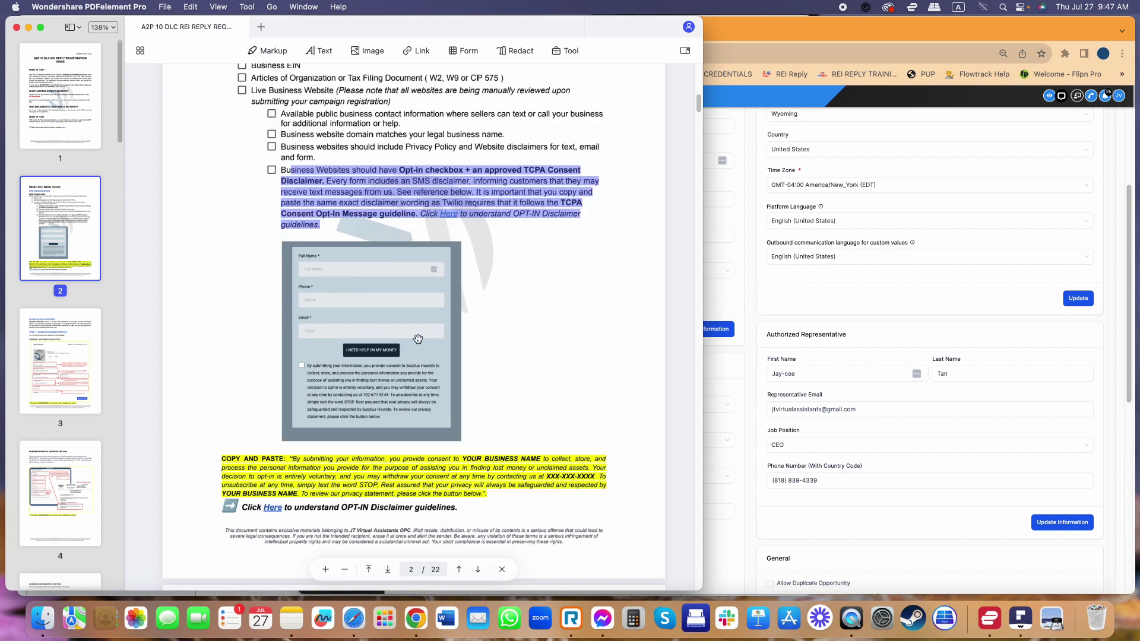
pyautogui.click(469, 180)
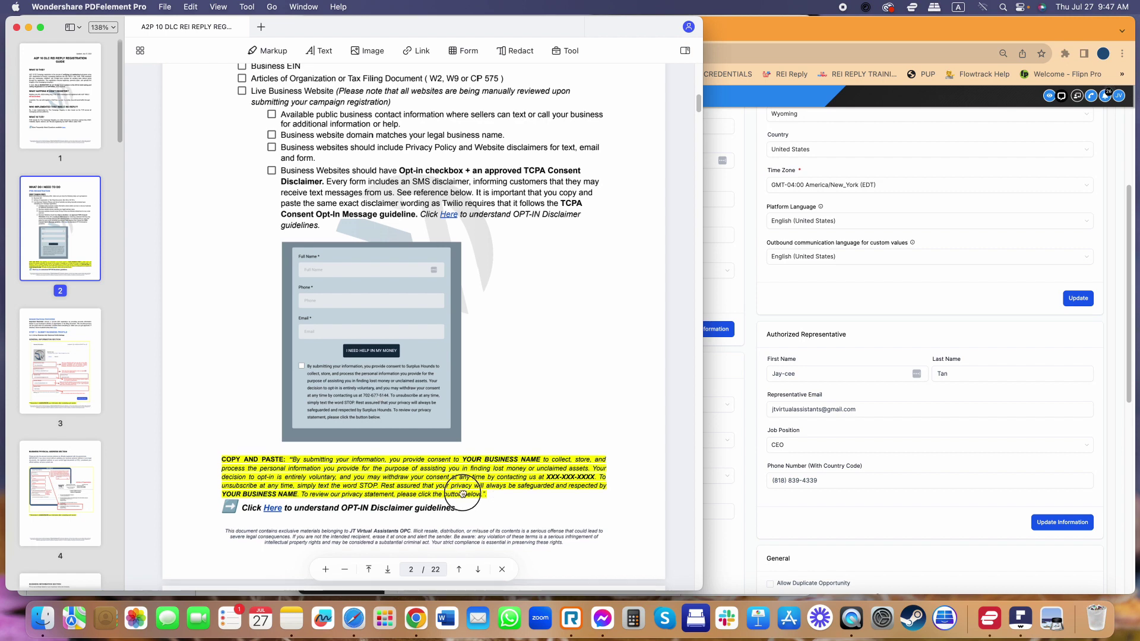
# Select the copy-and-paste consent disclaimer paragraph below the sample opt-in form
pyautogui.scroll(-2, 466, 488)
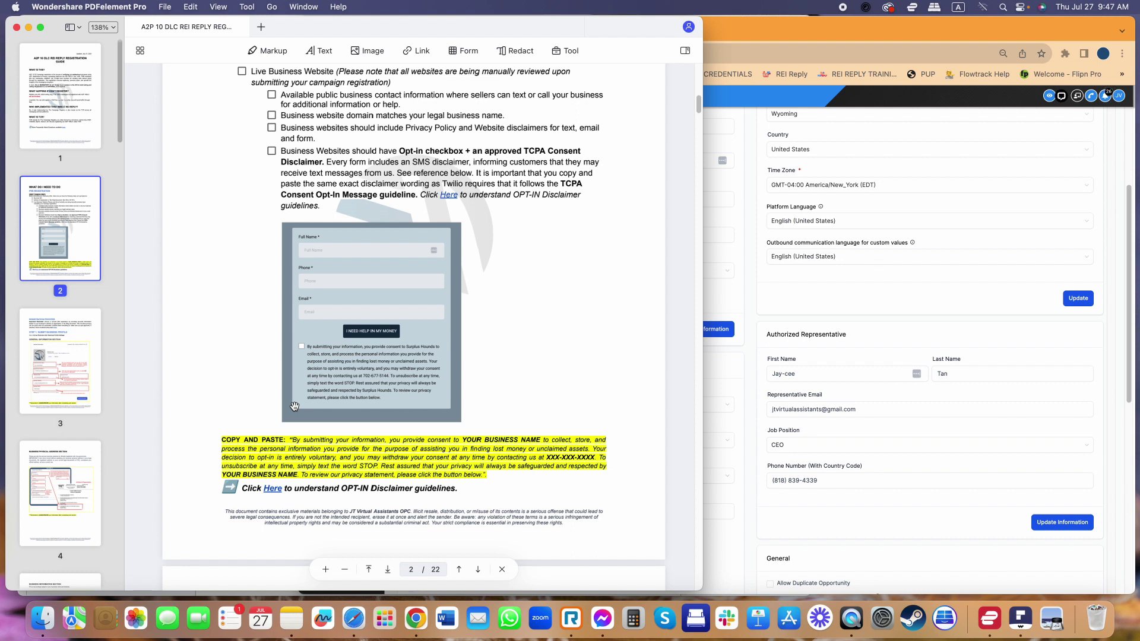
pyautogui.moveTo(222, 440)
pyautogui.mouseDown()
pyautogui.moveTo(399, 463)
pyautogui.moveTo(380, 475)
pyautogui.moveTo(488, 476)
pyautogui.mouseUp()
pyautogui.scroll(-1, 488, 475)
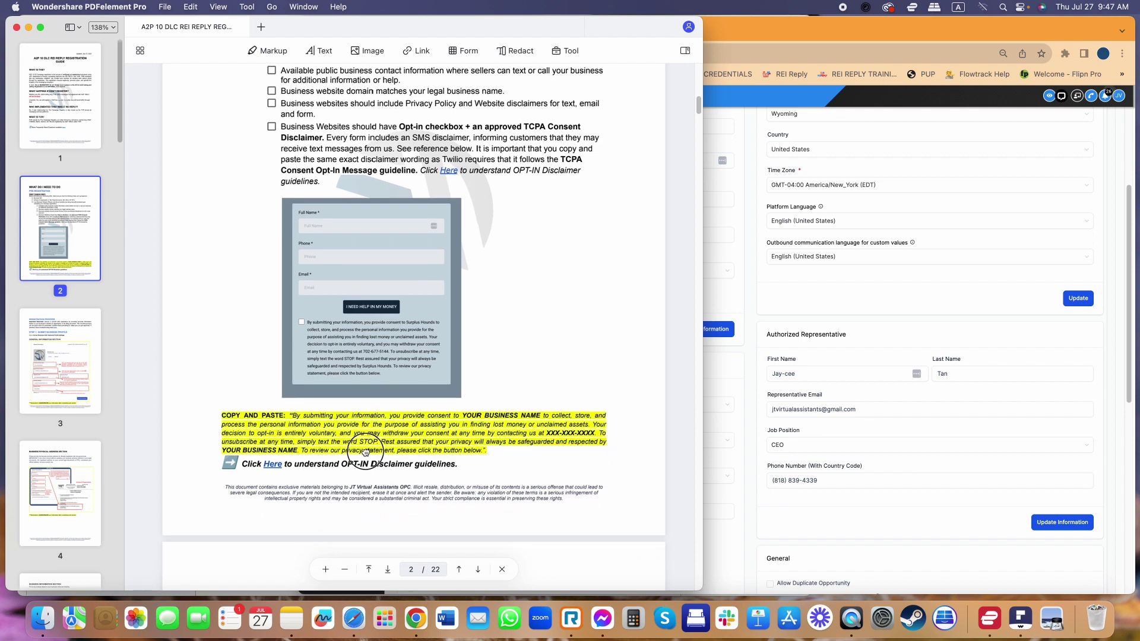
pyautogui.moveTo(290, 415); pyautogui.dragTo(486, 452)
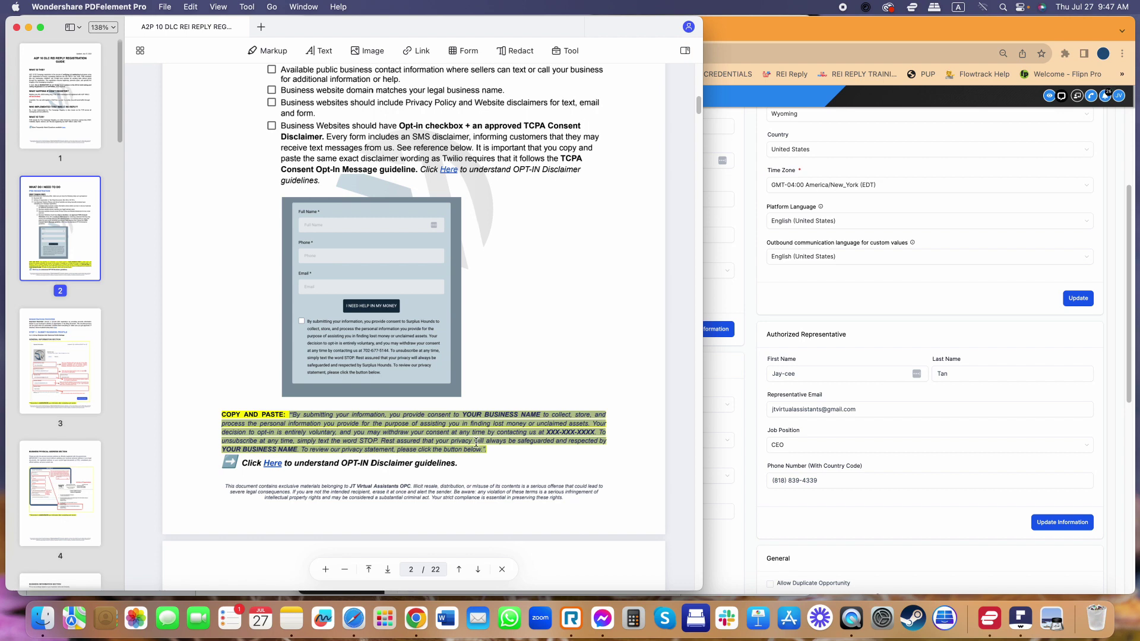
# Highlight the words "Business Website" in the third main item of the pre-registration checklist
pyautogui.scroll(4, 400, 303)
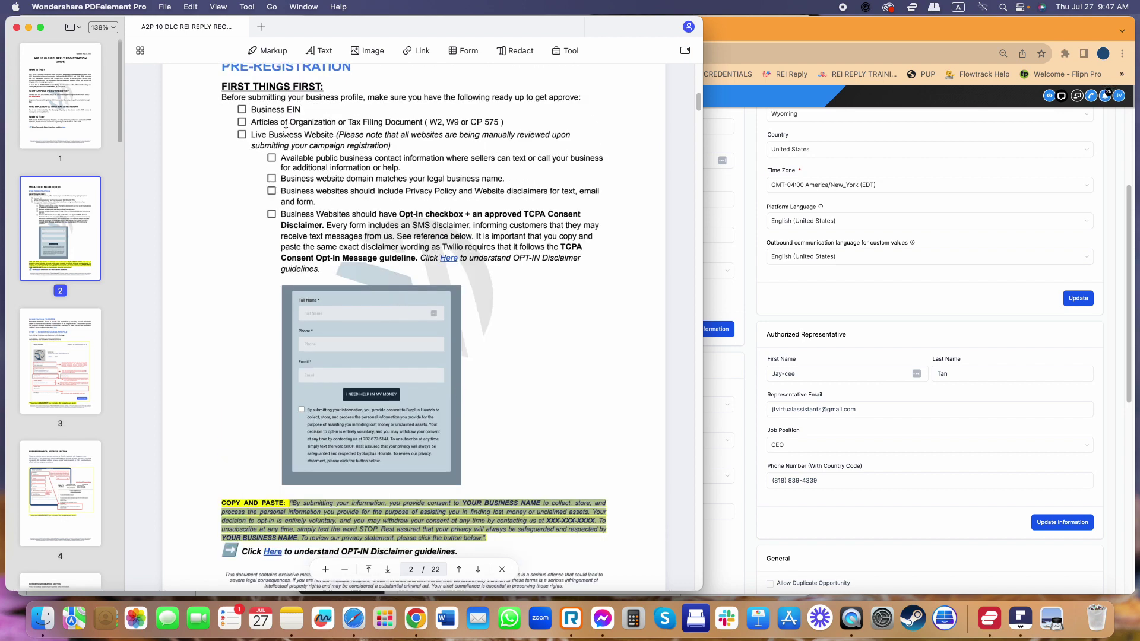
pyautogui.moveTo(278, 135); pyautogui.dragTo(345, 135)
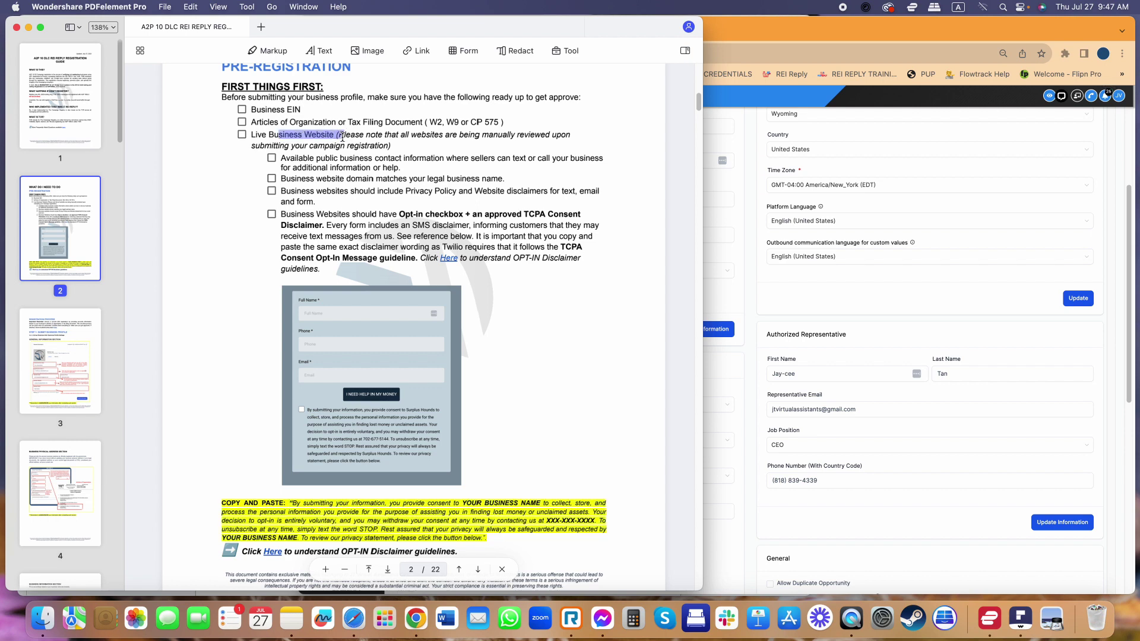
# Review the pre-registration checklist on page 2 and open the Step 1: Submit Business Profile instructions on page 3
pyautogui.scroll(1, 350, 210)
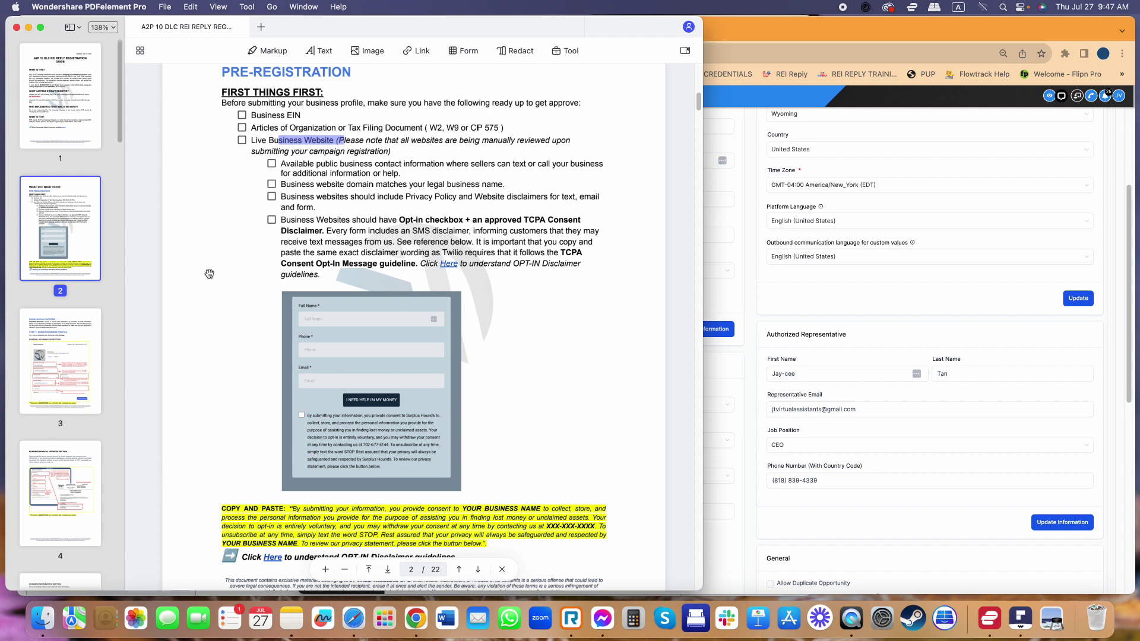
pyautogui.click(76, 358)
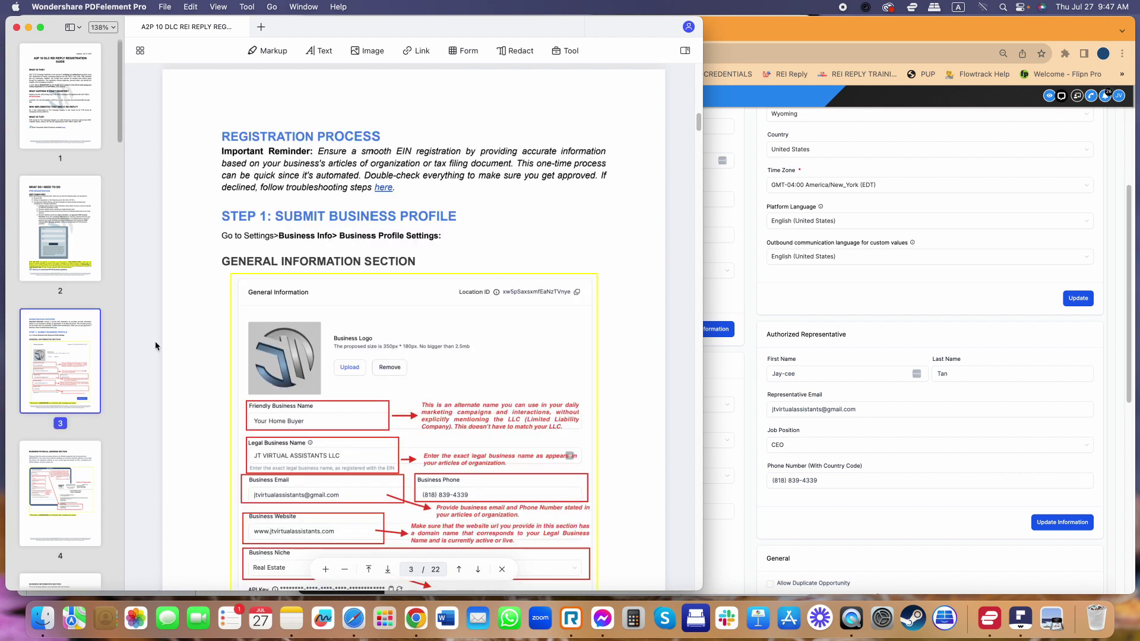
pyautogui.scroll(-1, 440, 302)
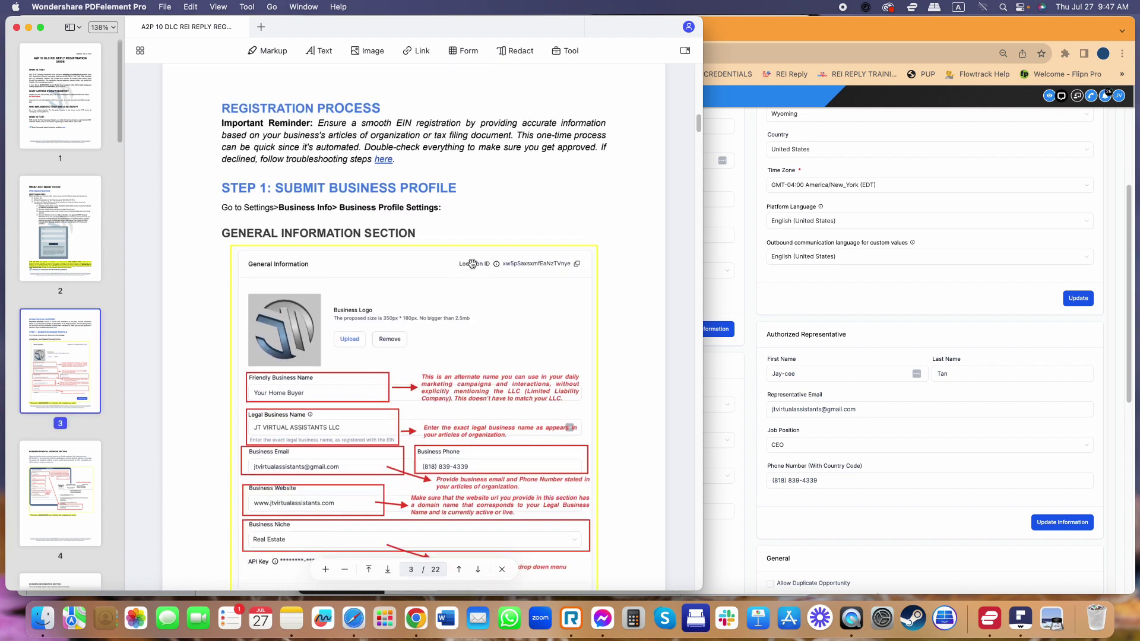
pyautogui.click(50, 257)
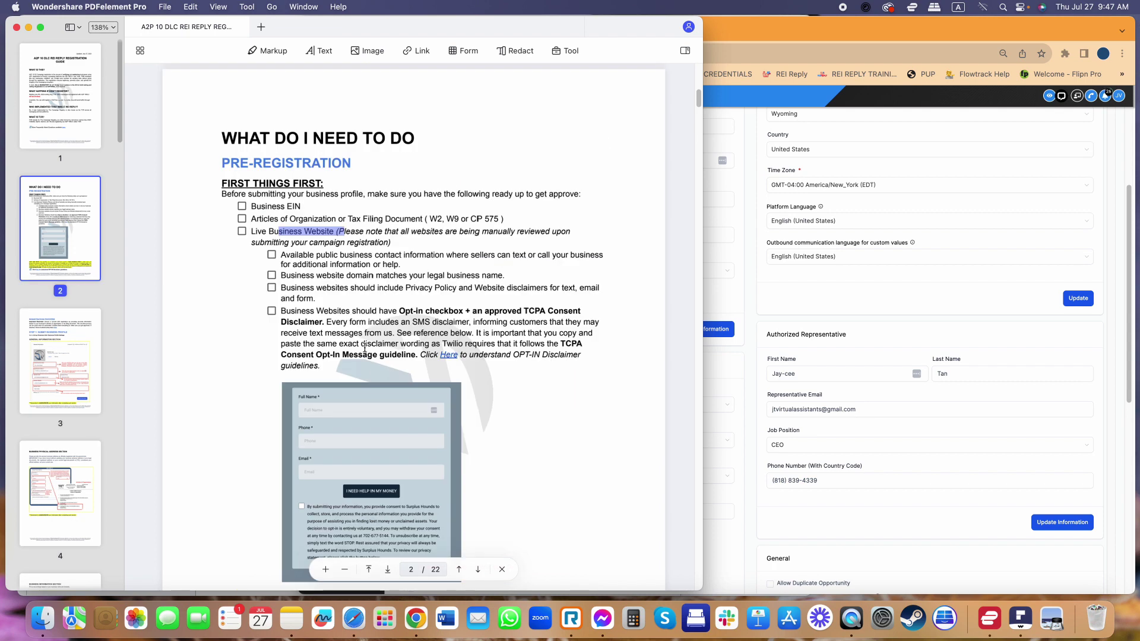
pyautogui.scroll(-2, 364, 349)
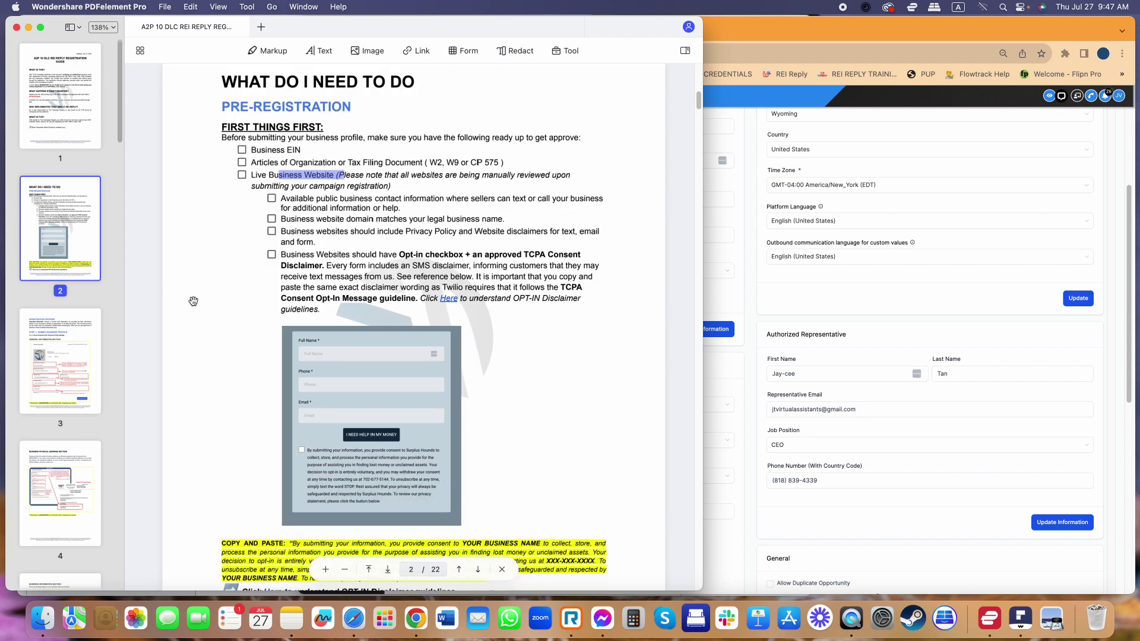
pyautogui.click(81, 370)
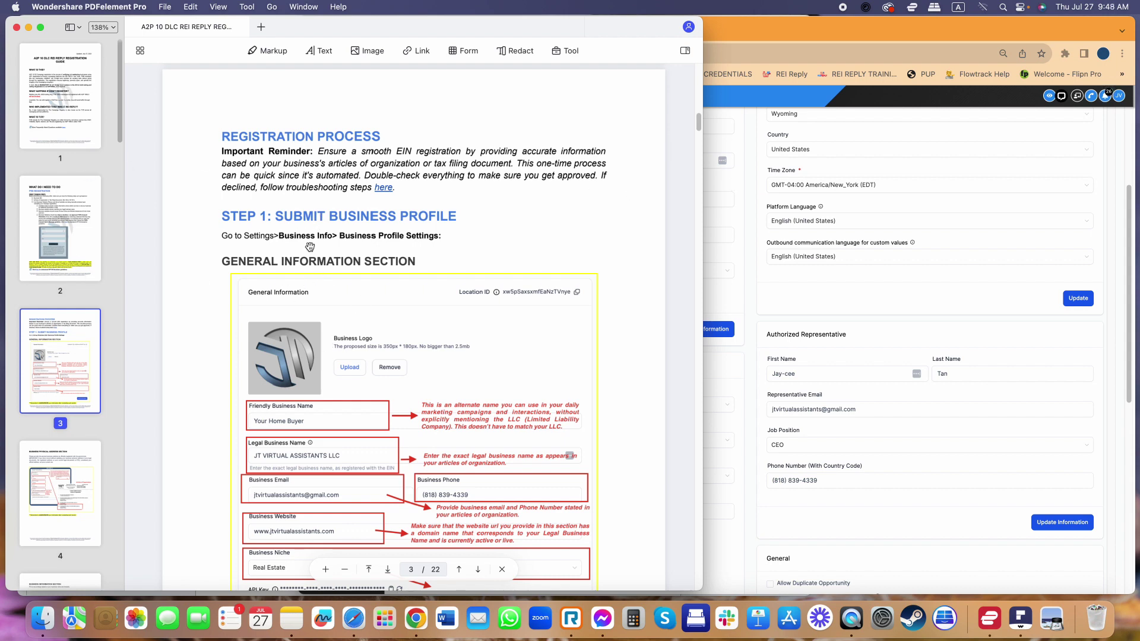
pyautogui.scroll(-2, 310, 244)
# Switch to REI Reply in Chrome and open the Trust Center within the phone number settings
pyautogui.press('super+Tab')
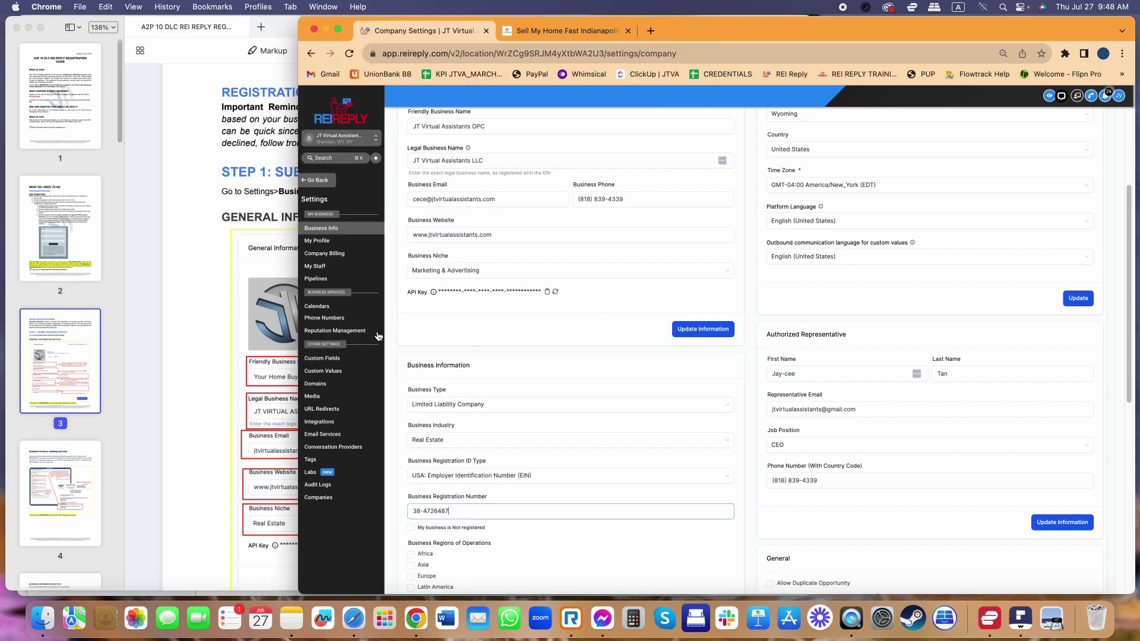
pyautogui.scroll(3, 333, 315)
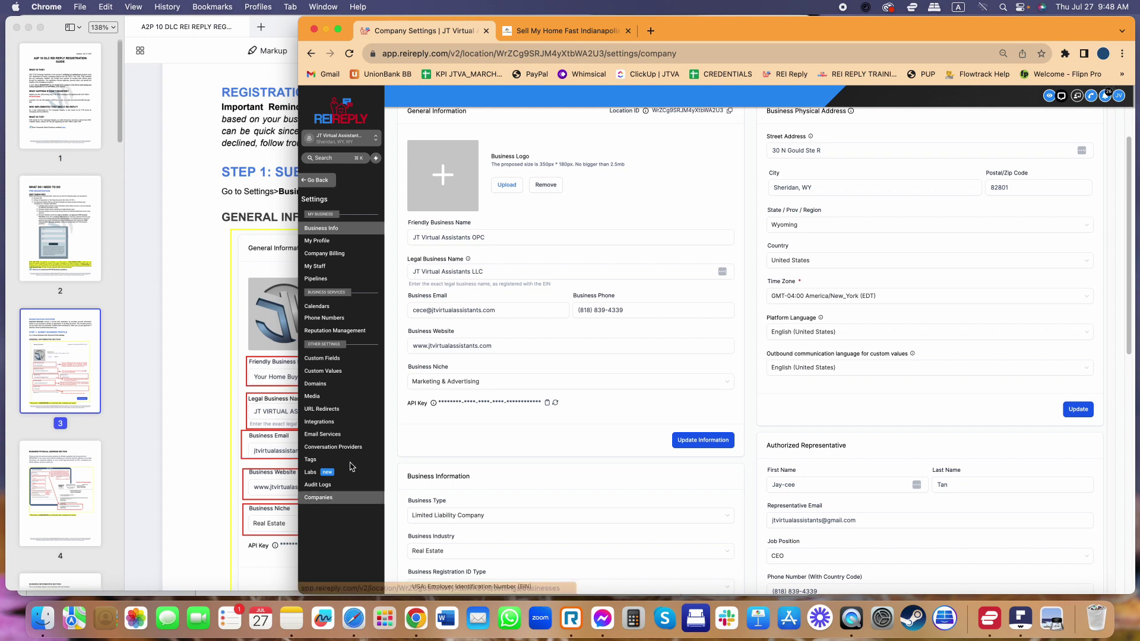
pyautogui.click(324, 318)
pyautogui.click(583, 119)
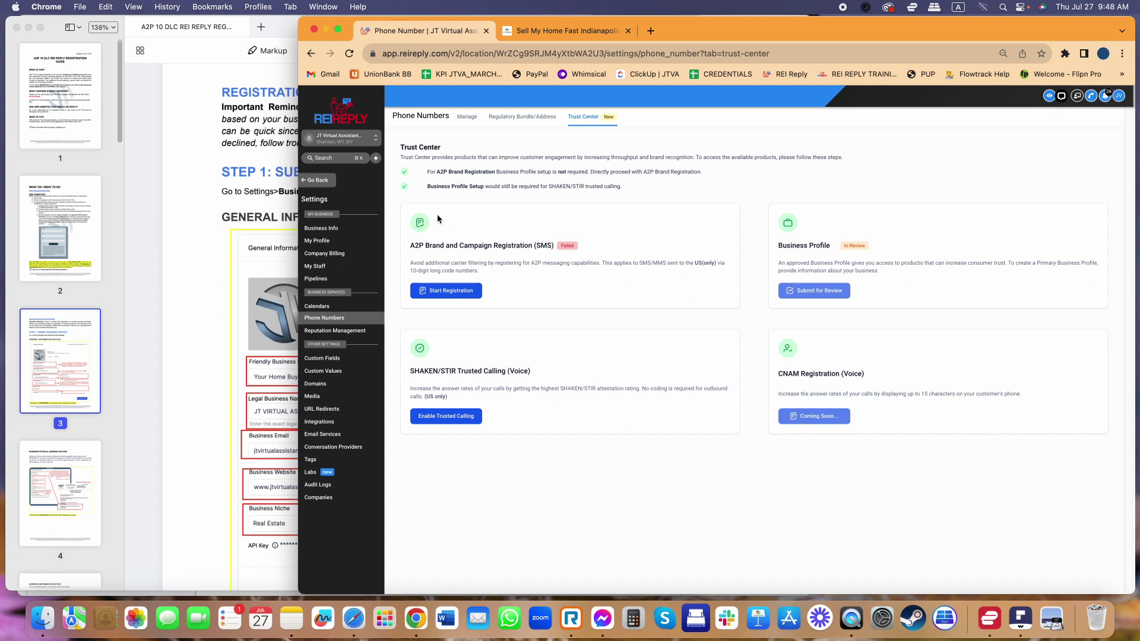
# Highlight the A2P Brand and Campaign Registration, Business Profile and SHAKEN/STIR Trusted Calling sections of the Trust Center
pyautogui.moveTo(415, 247)
pyautogui.mouseDown()
pyautogui.moveTo(548, 246)
pyautogui.moveTo(536, 247)
pyautogui.mouseUp()
pyautogui.moveTo(776, 246); pyautogui.dragTo(829, 247)
pyautogui.moveTo(606, 326); pyautogui.dragTo(842, 453)
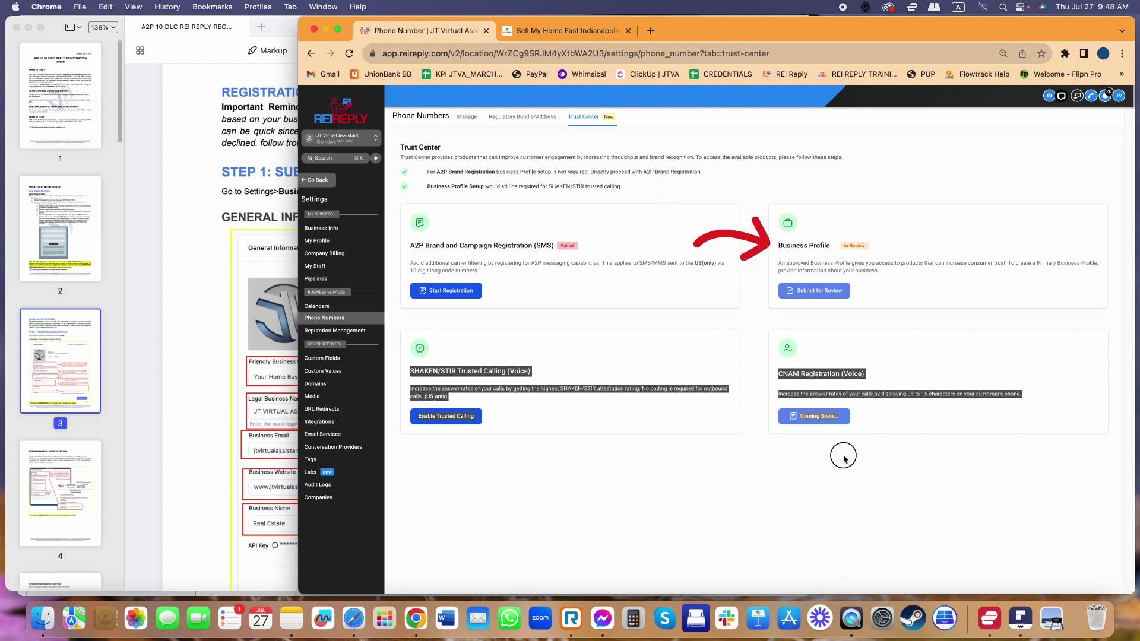
pyautogui.click(854, 410)
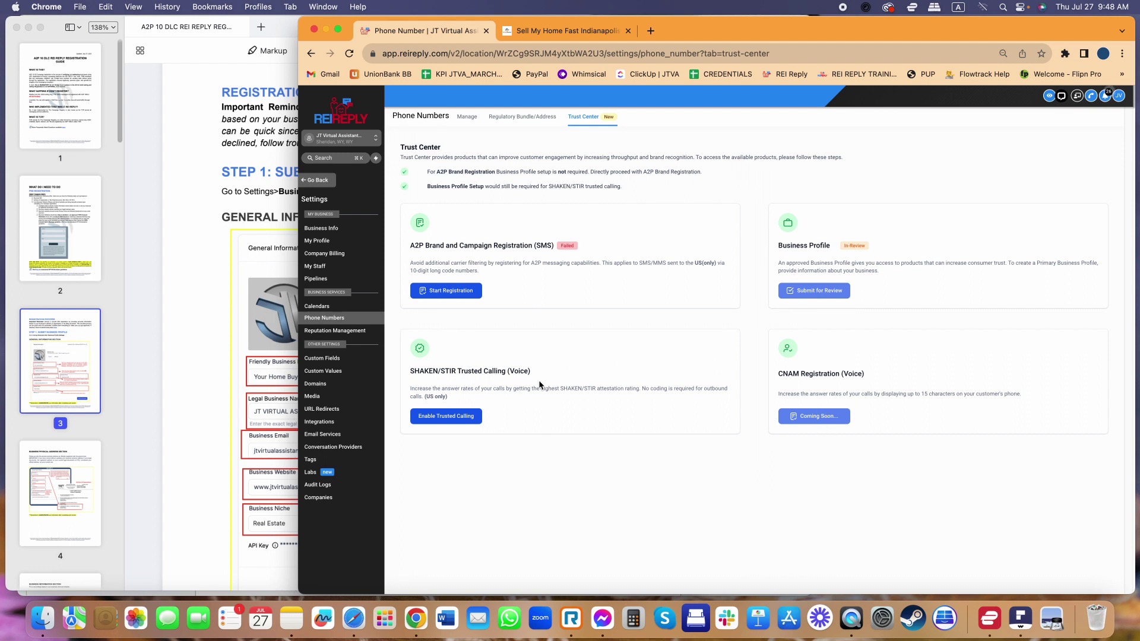
pyautogui.moveTo(414, 371); pyautogui.dragTo(467, 372)
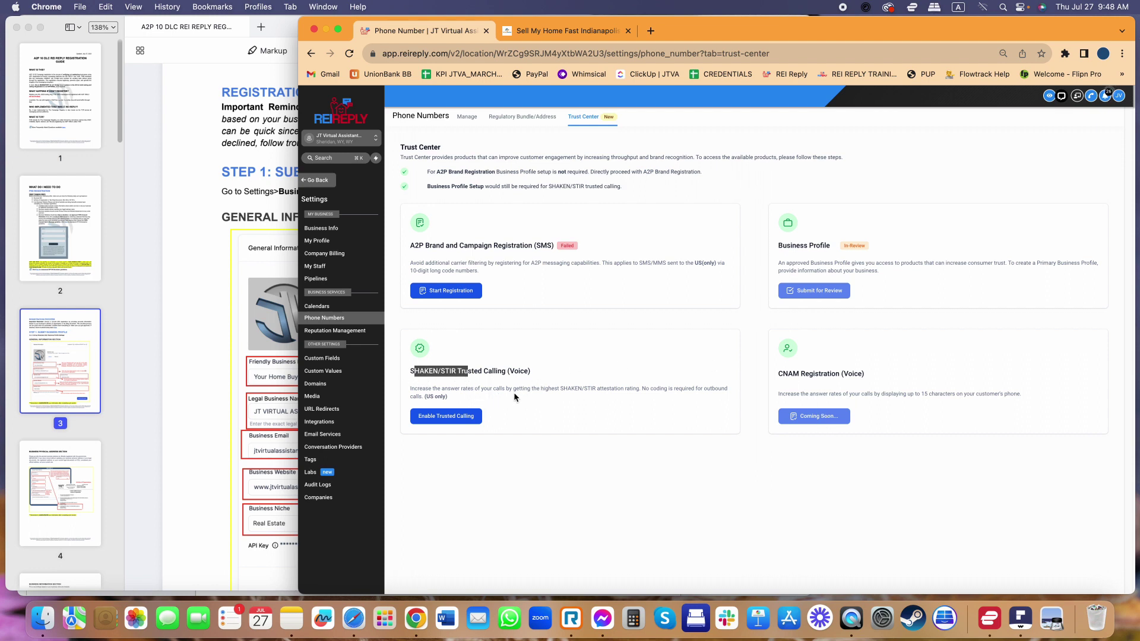
pyautogui.moveTo(870, 300); pyautogui.dragTo(434, 223)
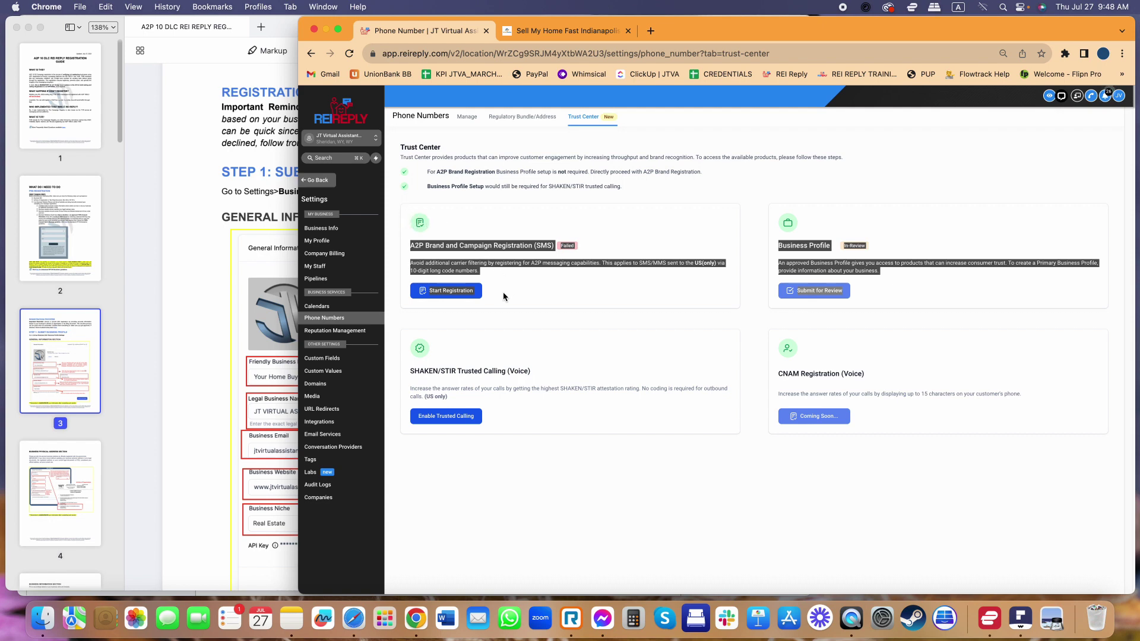
# Return to the guide in PDFelement and point out the Step 1: Submit Business Profile heading on page 3
pyautogui.click(275, 217)
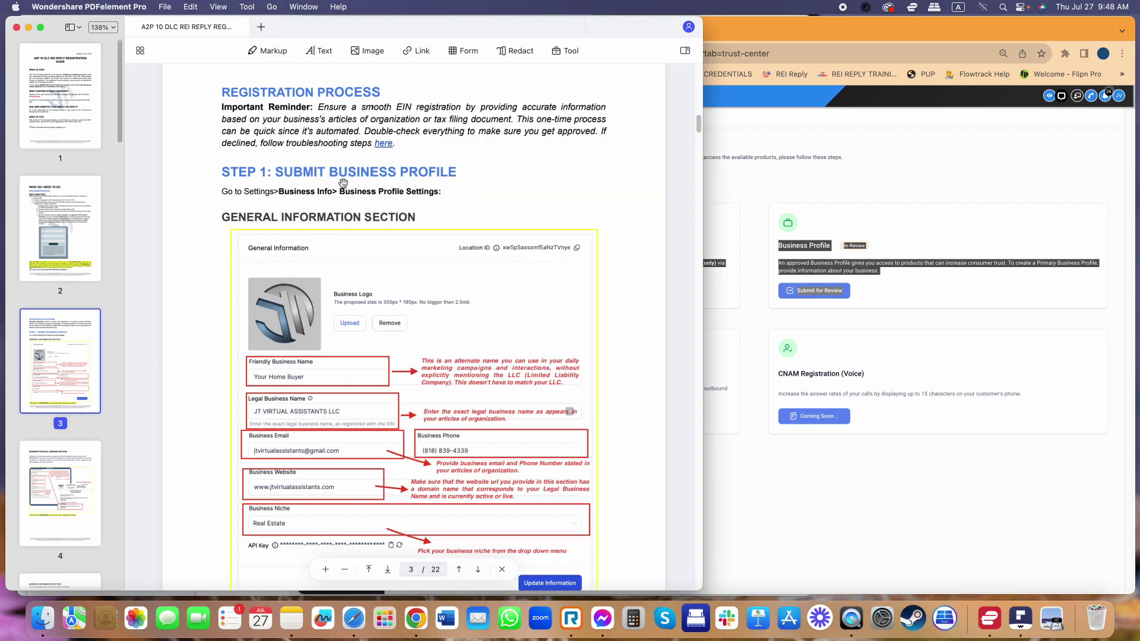
pyautogui.moveTo(220, 178); pyautogui.dragTo(423, 178)
pyautogui.scroll(-1, 580, 285)
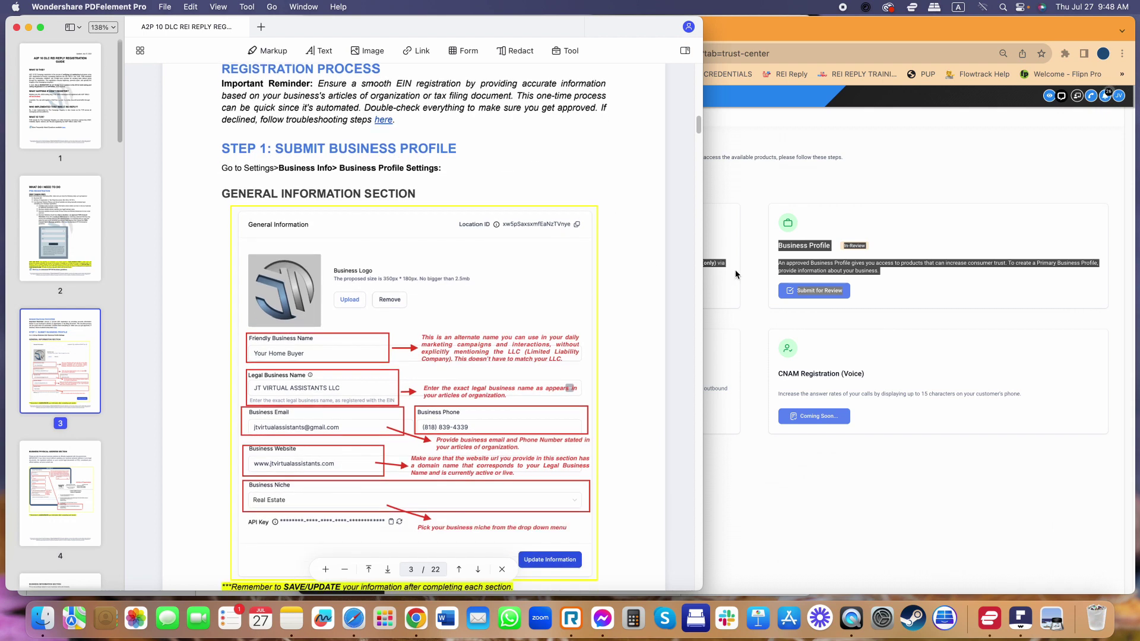
# Switch back to REI Reply, clear the text selection and open the Business Info settings
pyautogui.click(735, 270)
pyautogui.click(597, 283)
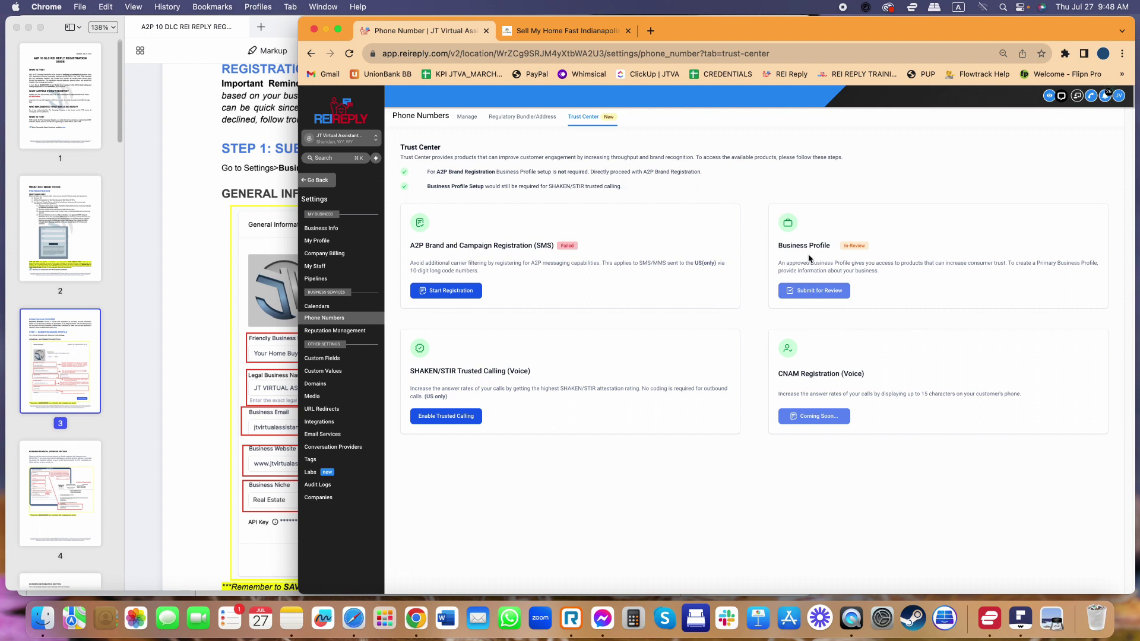
pyautogui.click(338, 229)
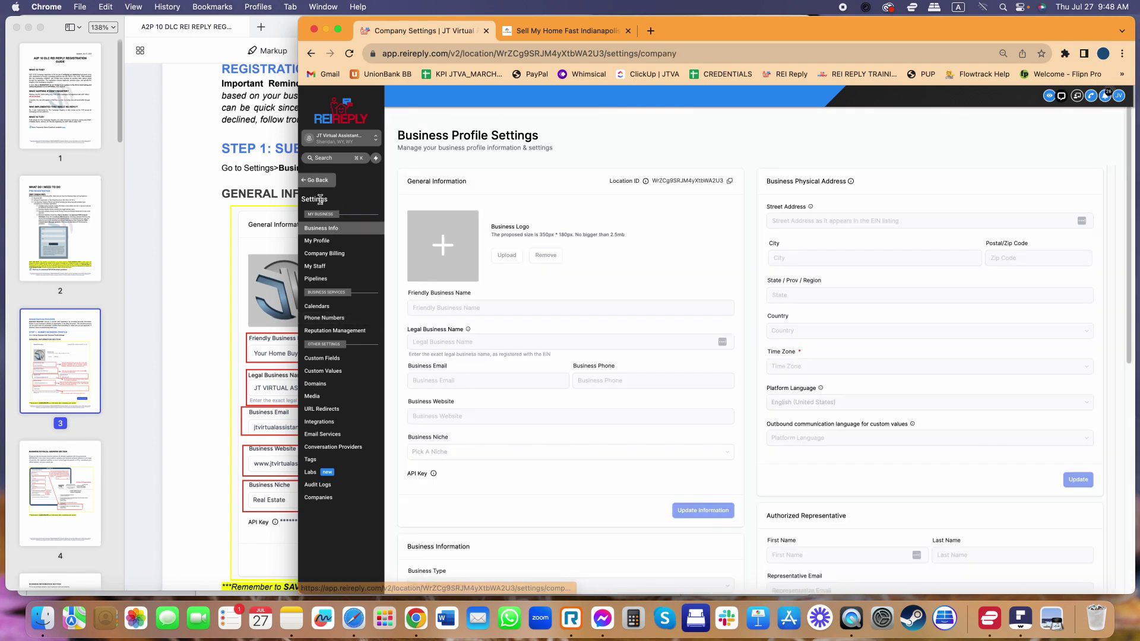
# Compare the guide's General Information sample with the General Information fields in REI Reply's Business Profile Settings
pyautogui.click(258, 212)
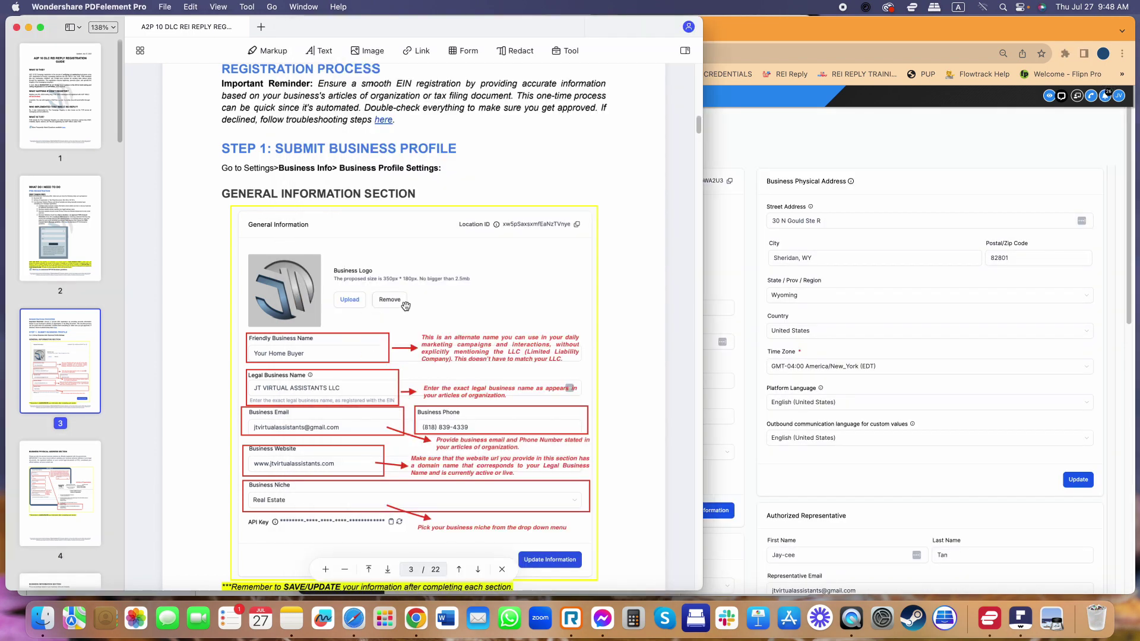
pyautogui.click(839, 356)
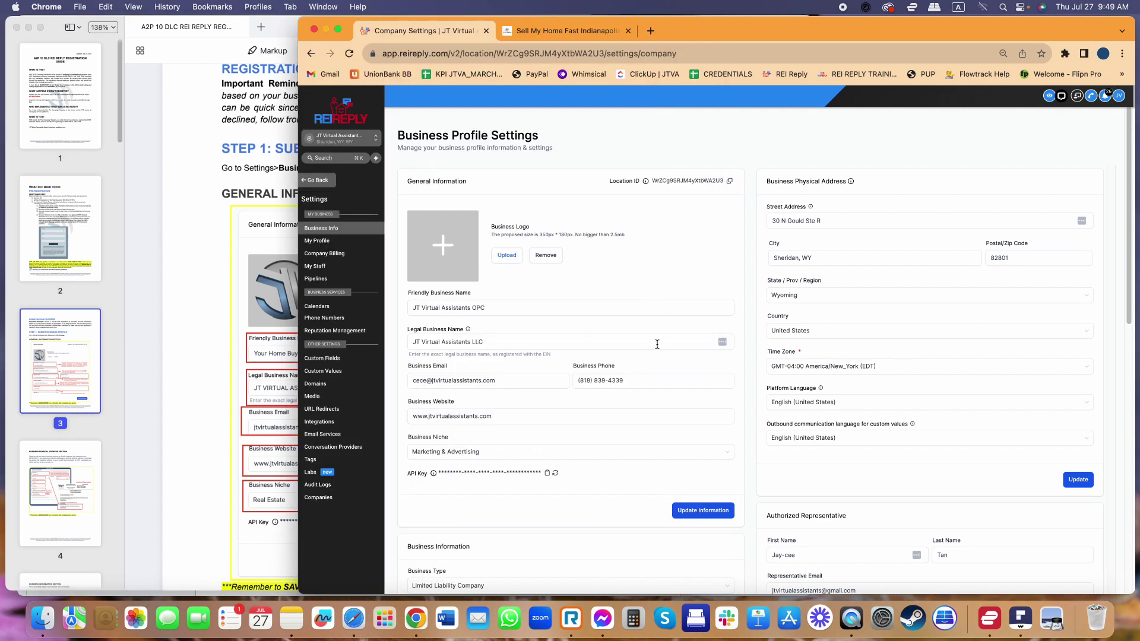
pyautogui.scroll(-1, 653, 351)
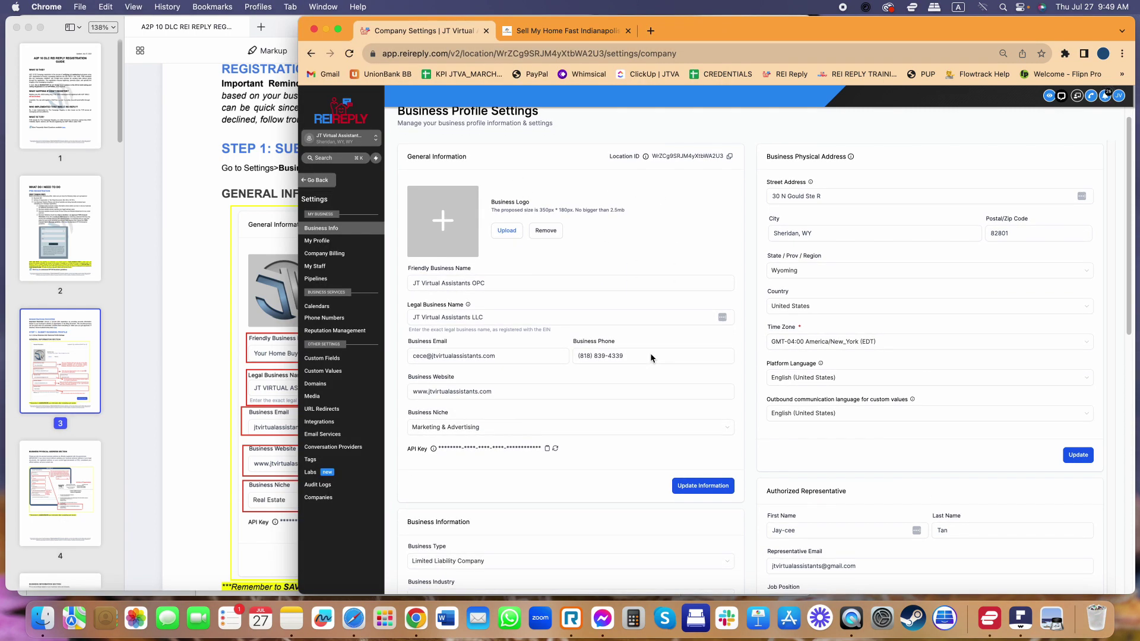
pyautogui.click(285, 285)
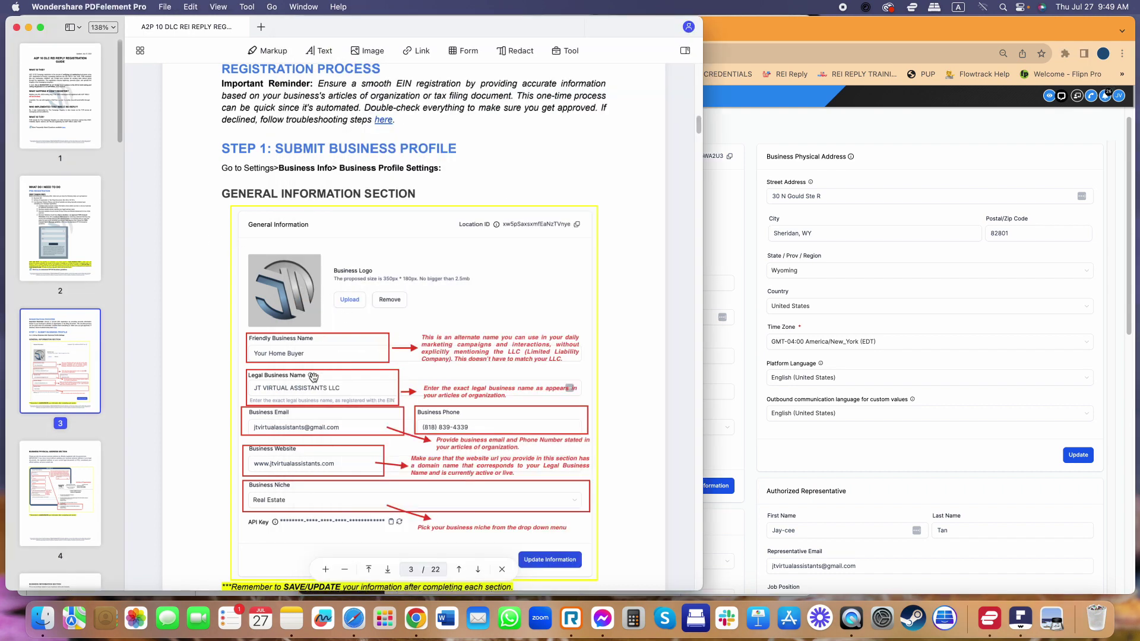
pyautogui.click(730, 338)
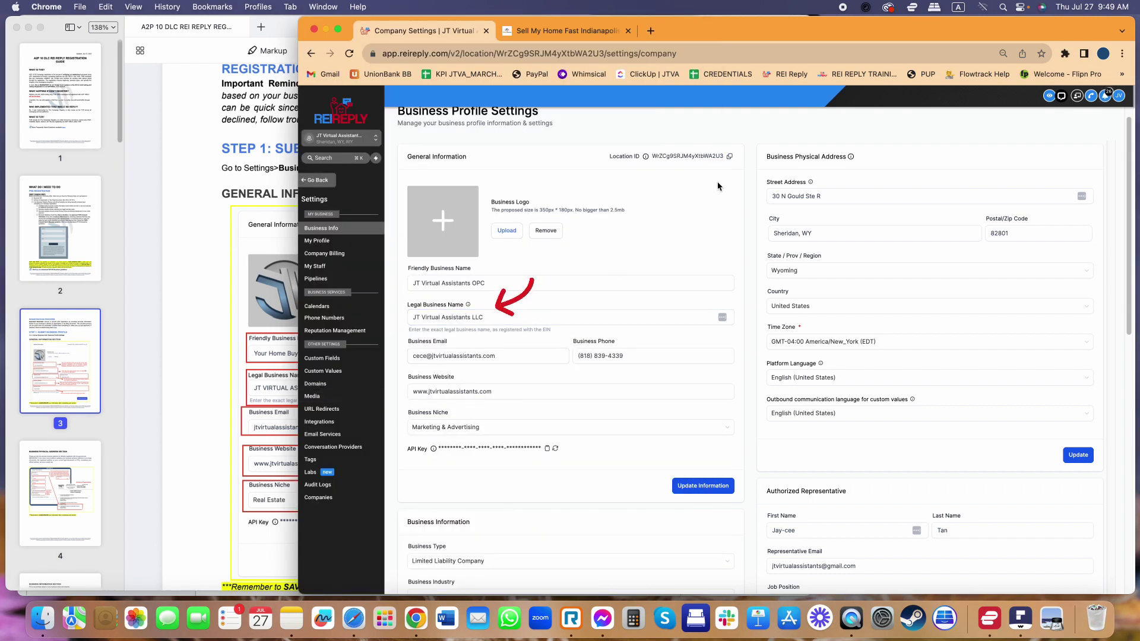
# Read the guide's notes on the friendly and legal business names in the General Information sample
pyautogui.click(279, 321)
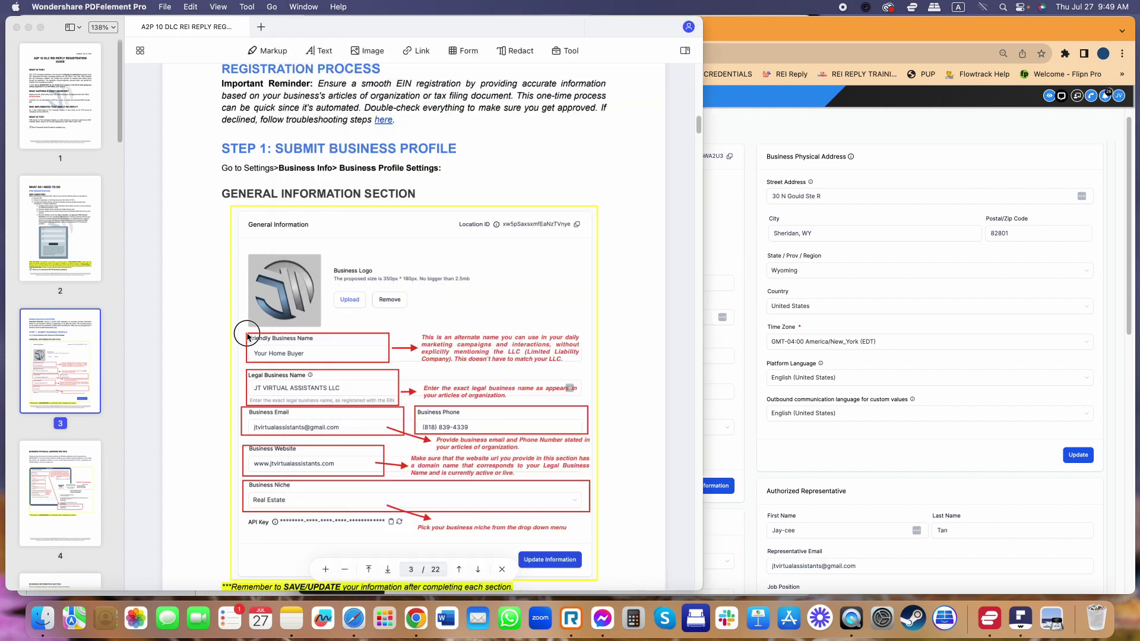
pyautogui.scroll(-2, 338, 324)
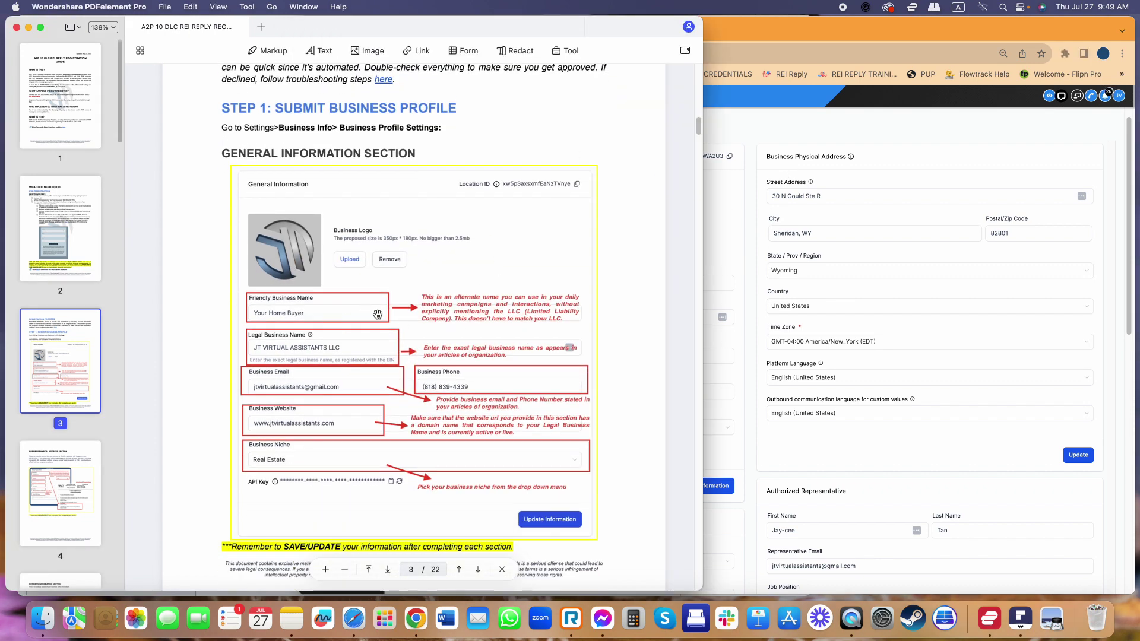
pyautogui.scroll(-2, 380, 315)
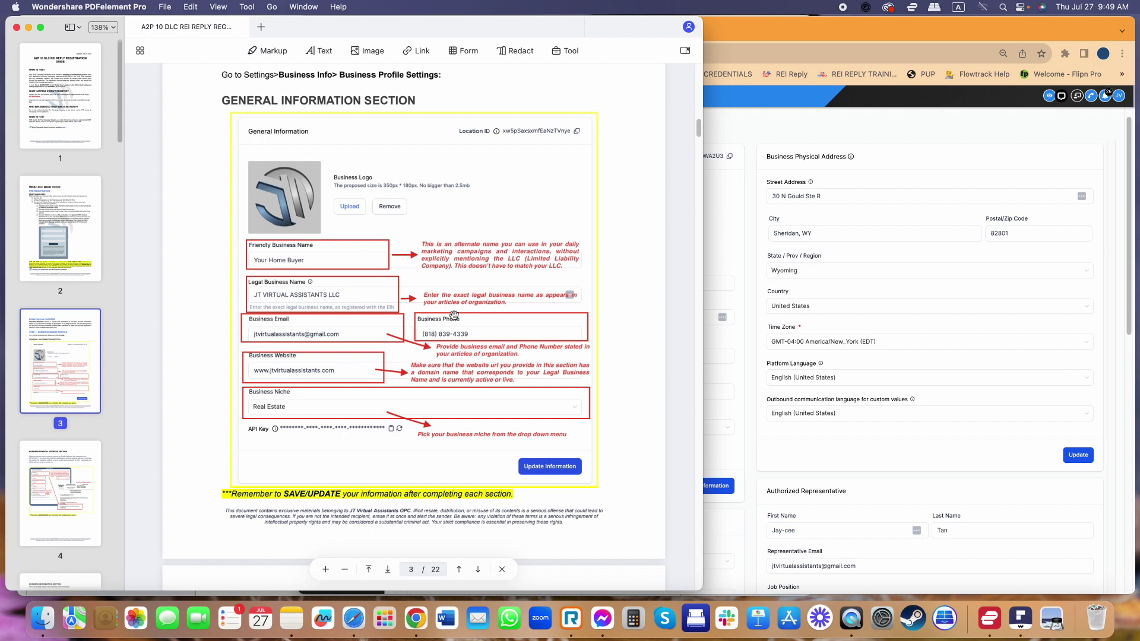
# Switch to REI Reply and highlight the Legal Business Name label and the hint beneath its field
pyautogui.click(725, 237)
pyautogui.moveTo(409, 304); pyautogui.dragTo(464, 304)
pyautogui.moveTo(552, 330); pyautogui.dragTo(403, 336)
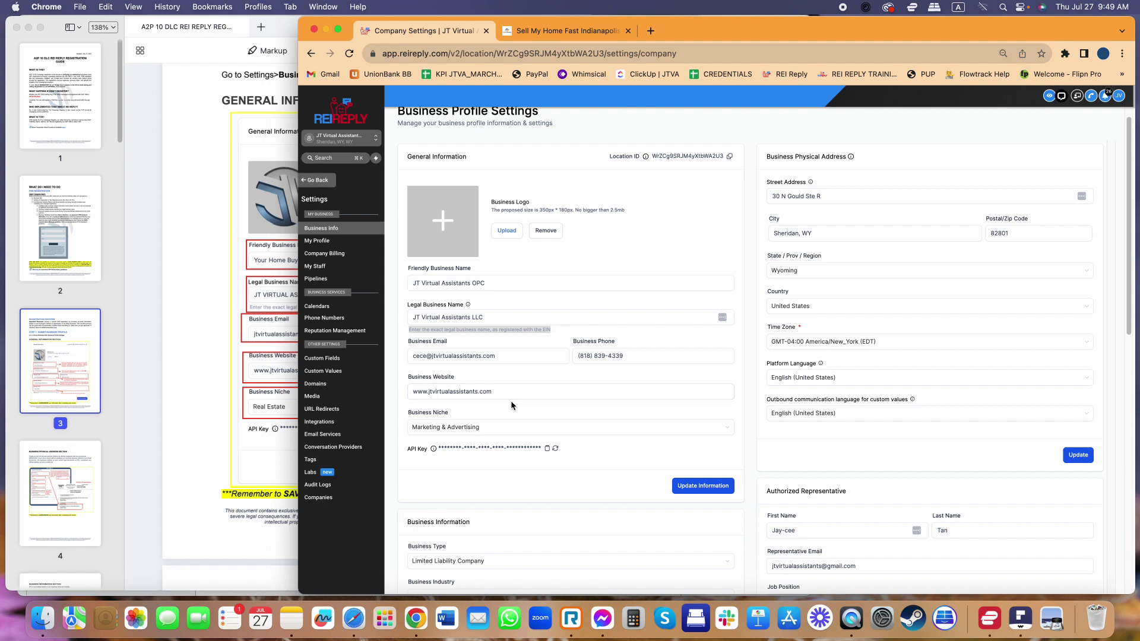
# Check the guide's business email and website notes, and select the address in REI Reply's Business Website field
pyautogui.click(279, 320)
pyautogui.scroll(-1, 279, 321)
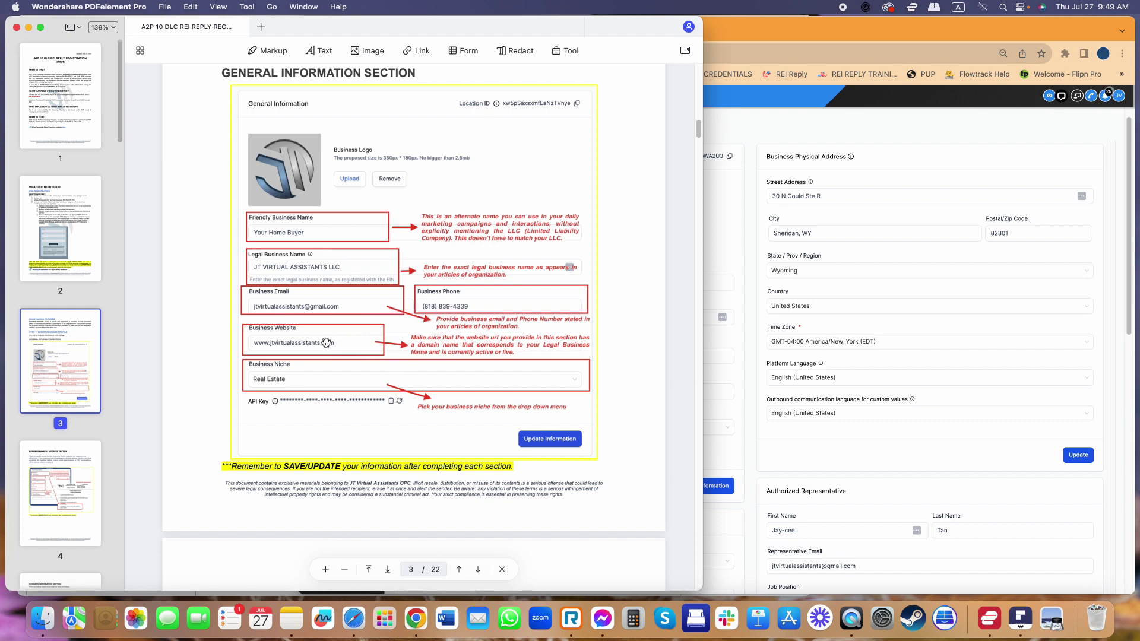
pyautogui.click(723, 318)
pyautogui.moveTo(525, 393); pyautogui.dragTo(374, 397)
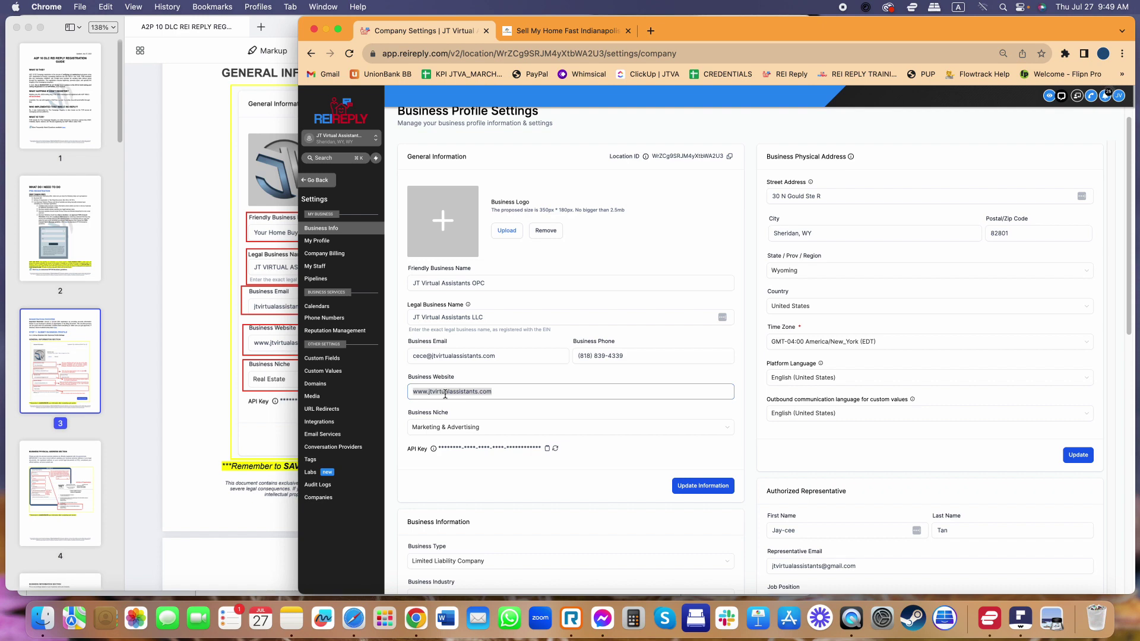
# Point out the Business Niche field in REI Reply and check the matching note in the guide
pyautogui.click(461, 427)
pyautogui.click(462, 429)
pyautogui.click(285, 409)
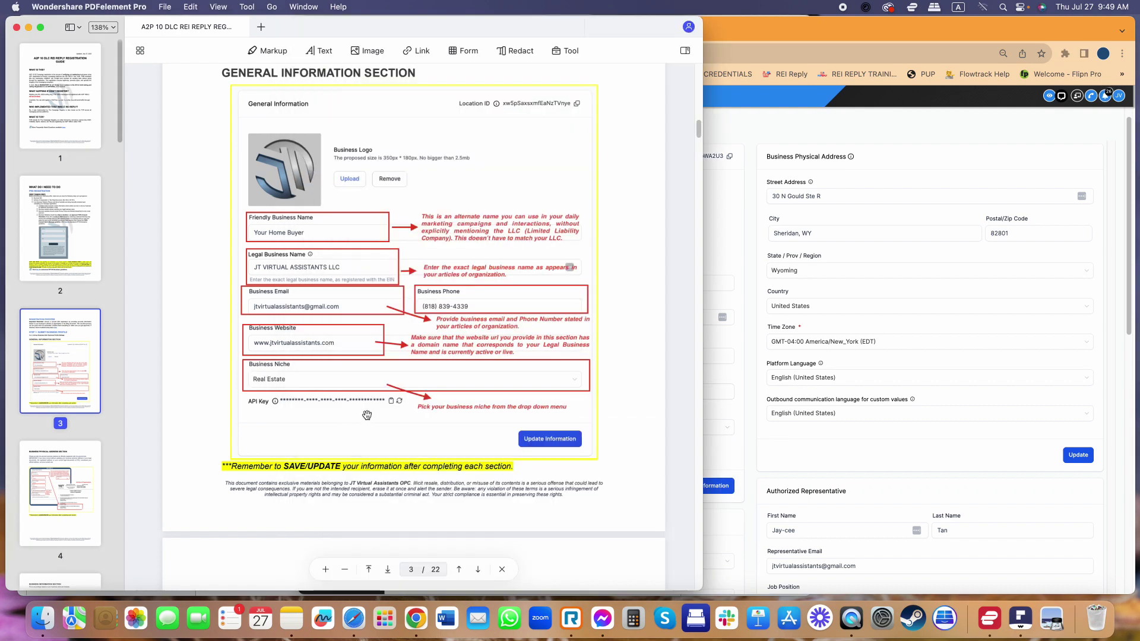
# Look through the Business Information and Authorized Representative sections of the Business Profile Settings in REI Reply
pyautogui.click(729, 410)
pyautogui.scroll(-5, 694, 418)
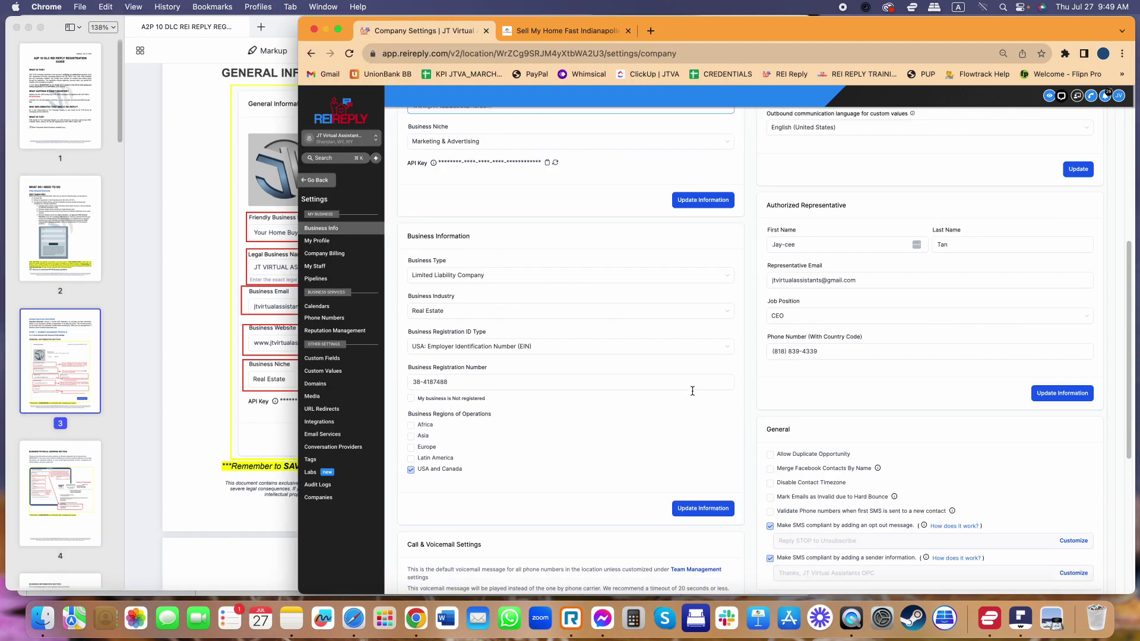
pyautogui.scroll(5, 692, 390)
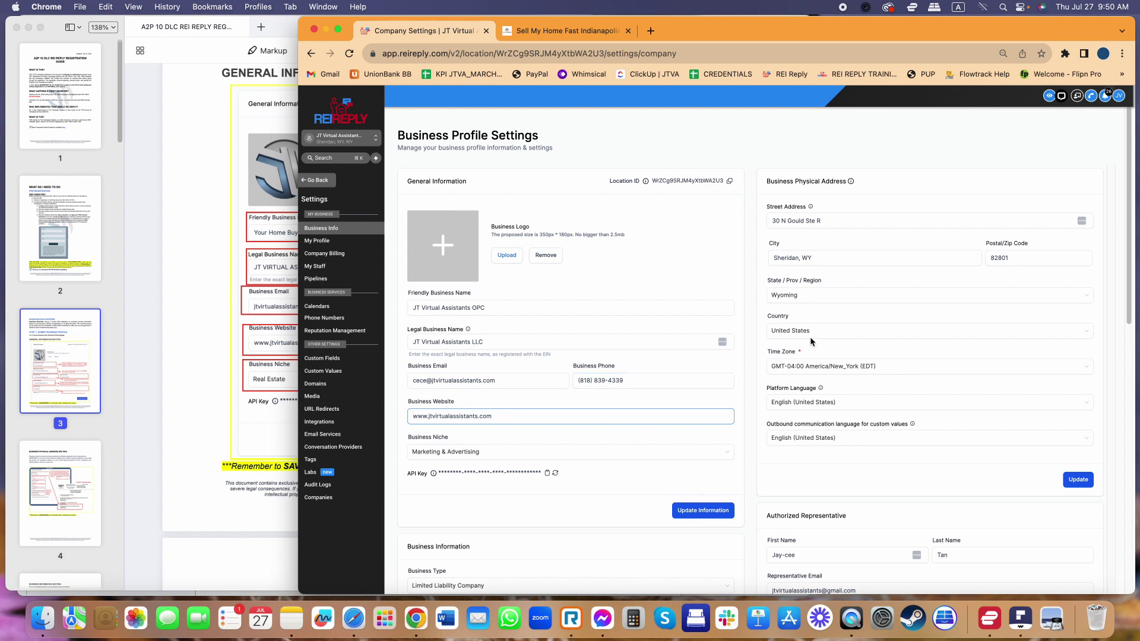
# Recheck the guide's General Information sample against the REI Reply page and open the guide's Business Physical Address section on page 4
pyautogui.click(230, 332)
pyautogui.scroll(-6, 397, 367)
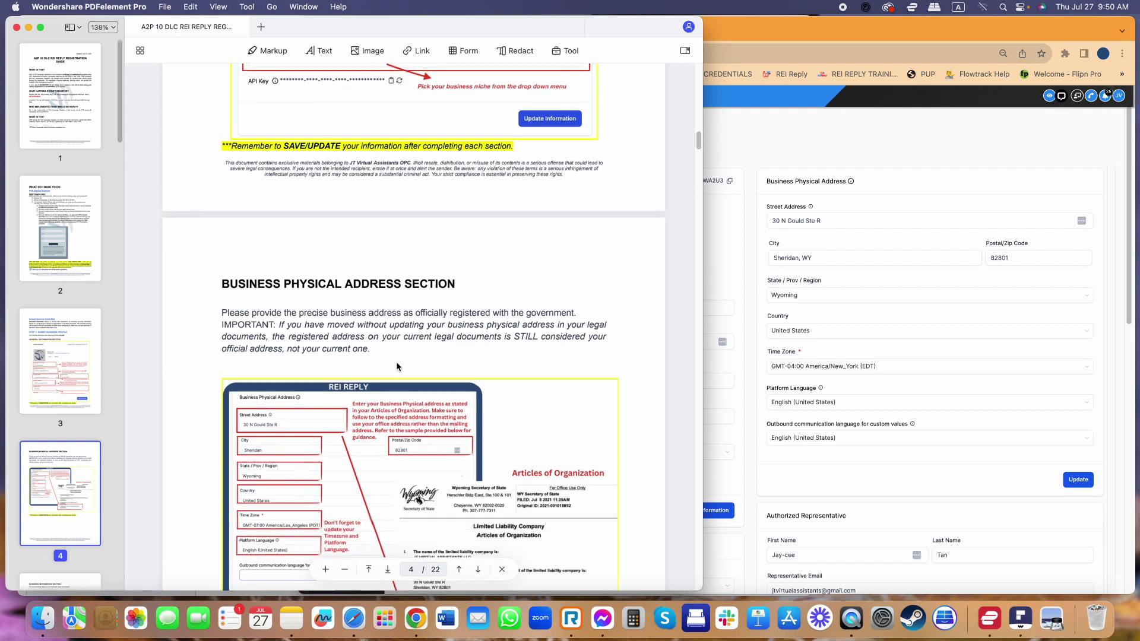
pyautogui.scroll(7, 316, 283)
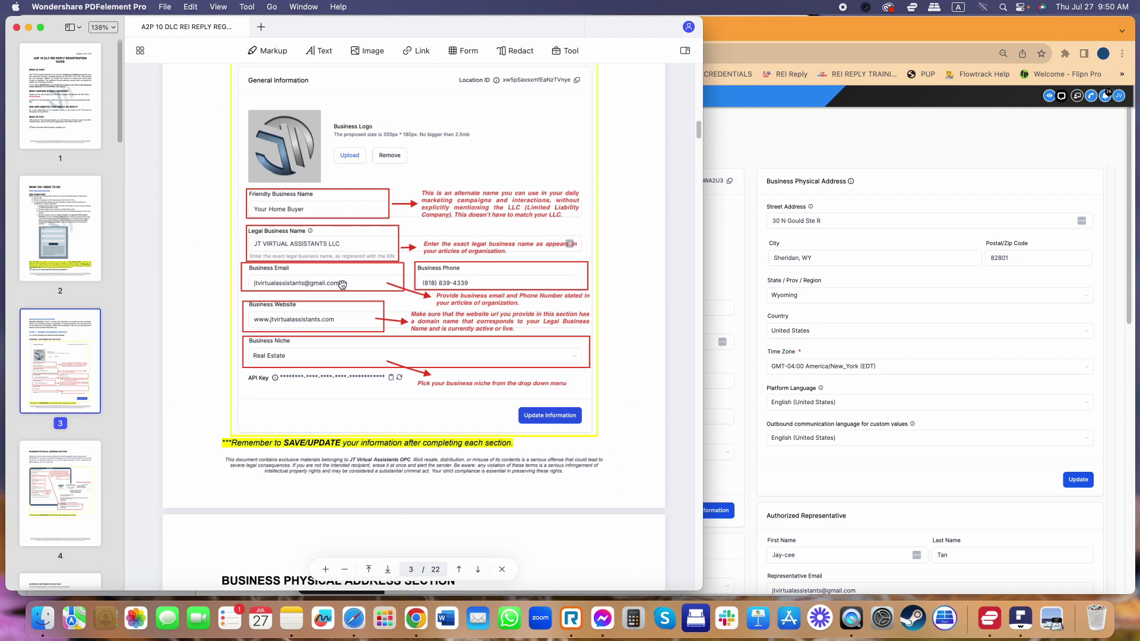
pyautogui.press('super+Tab')
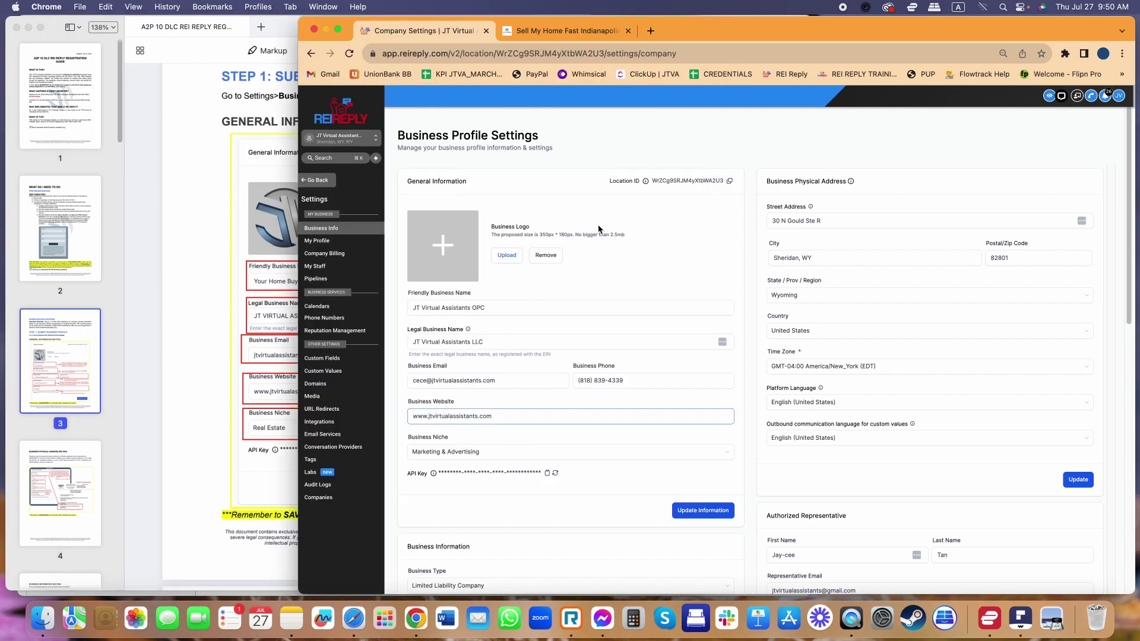
pyautogui.click(204, 253)
pyautogui.scroll(-10, 303, 356)
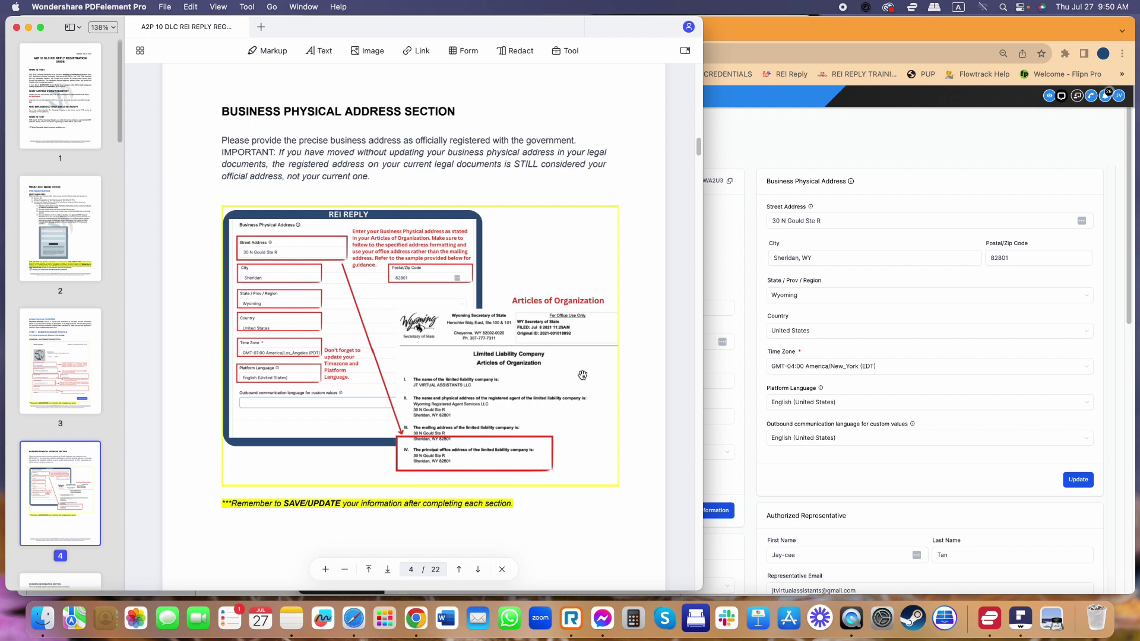
# Read the rest of the guide's Business Physical Address sample and its Business Information section on page 5
pyautogui.scroll(-3, 477, 353)
pyautogui.scroll(-14, 415, 386)
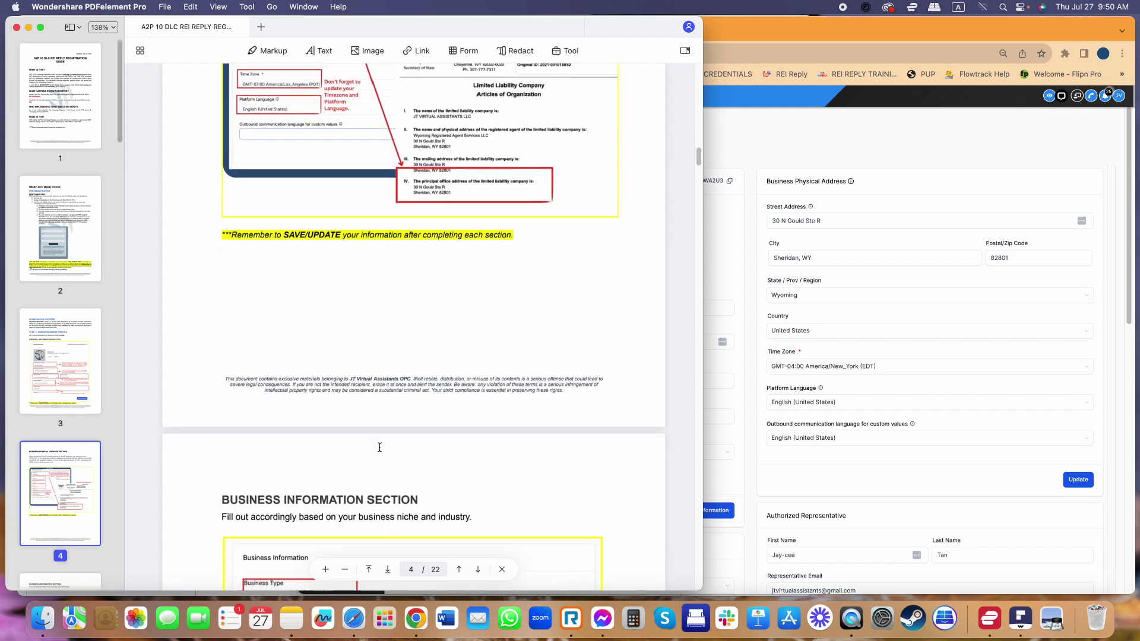
pyautogui.scroll(-2, 397, 326)
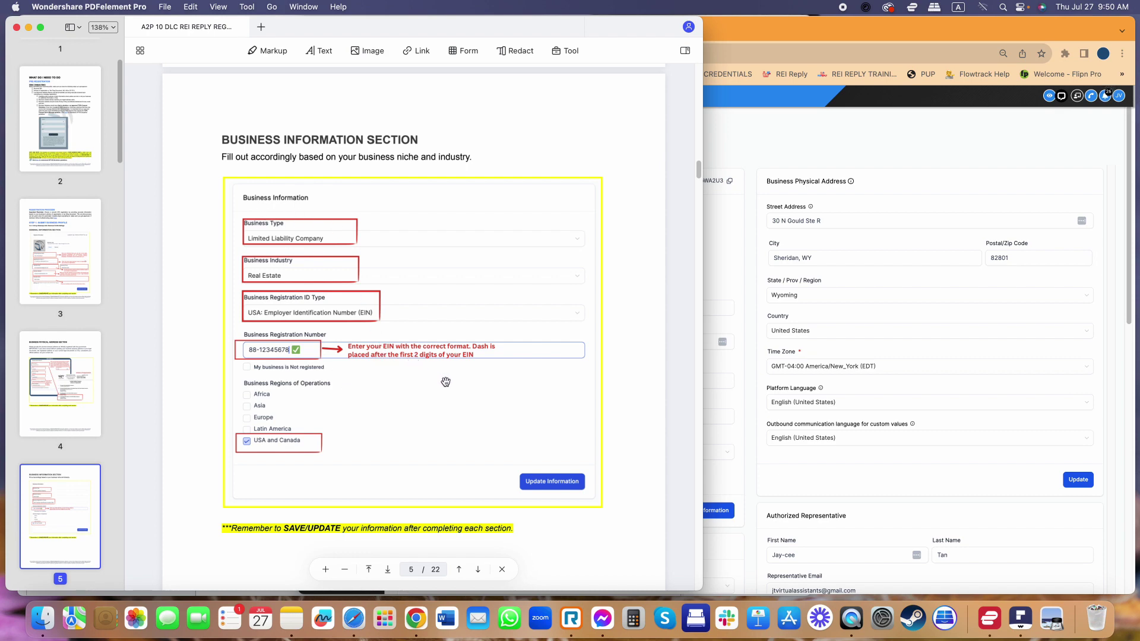
# Review the guide's Authorized Representative section on page 6 and highlight the passage on TCR's automatic verification
pyautogui.scroll(-10, 445, 386)
pyautogui.scroll(-3, 447, 384)
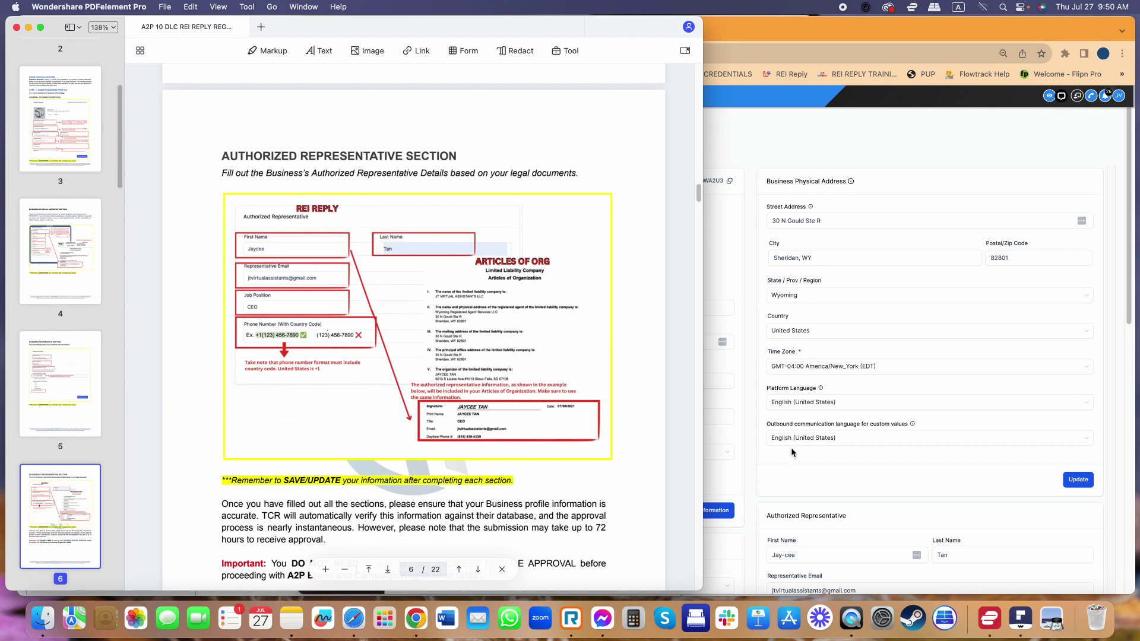
pyautogui.scroll(-1, 556, 459)
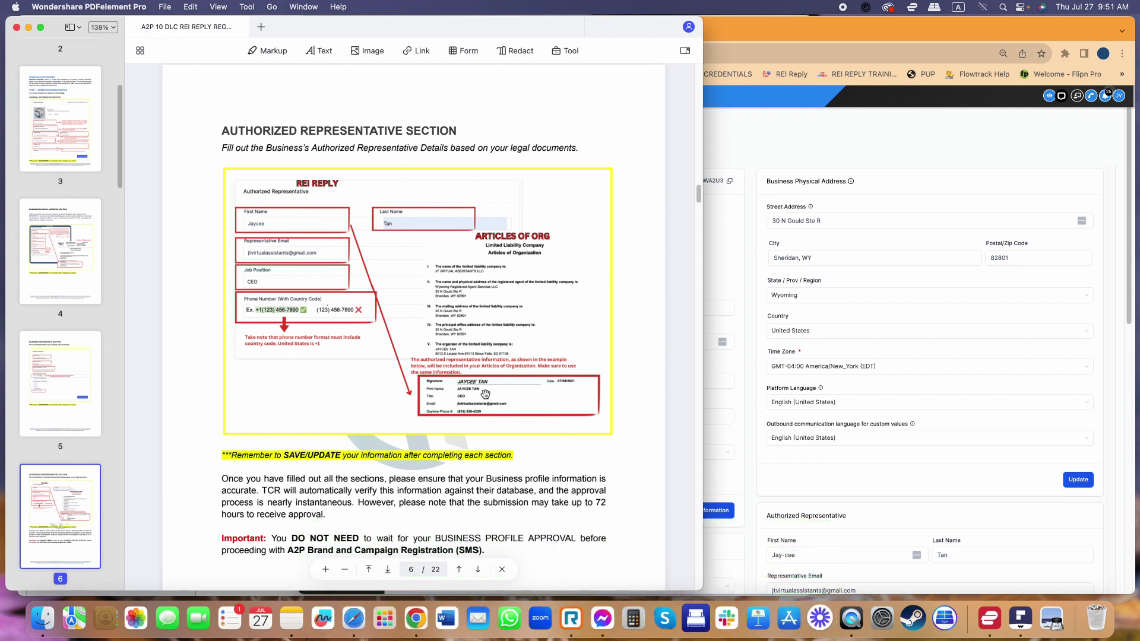
pyautogui.scroll(-2, 485, 395)
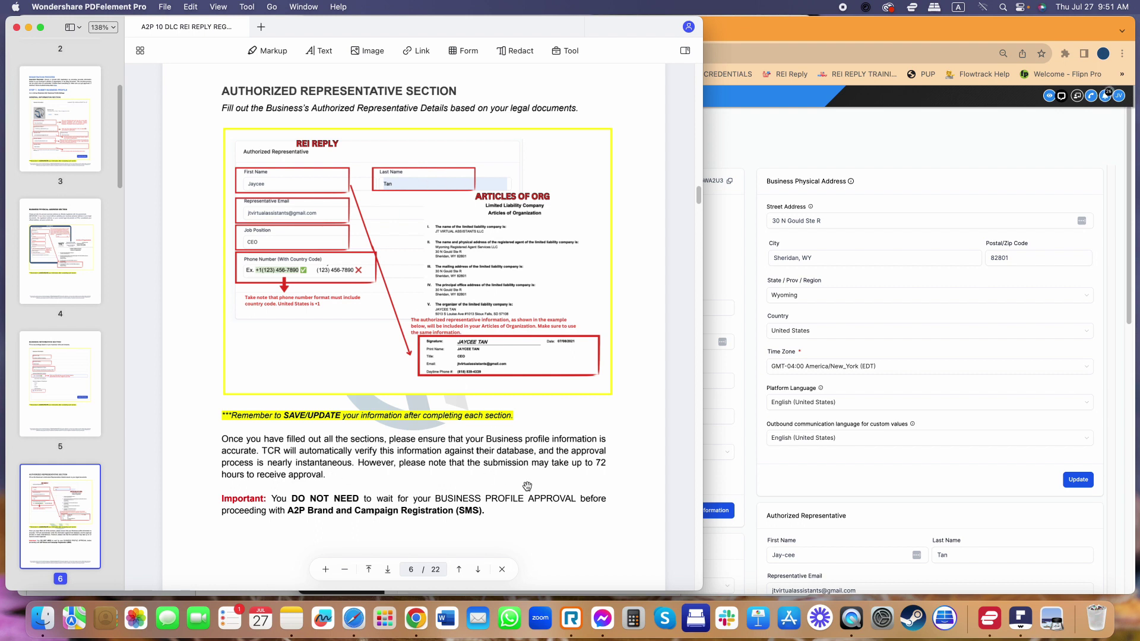
pyautogui.moveTo(272, 463); pyautogui.dragTo(324, 452)
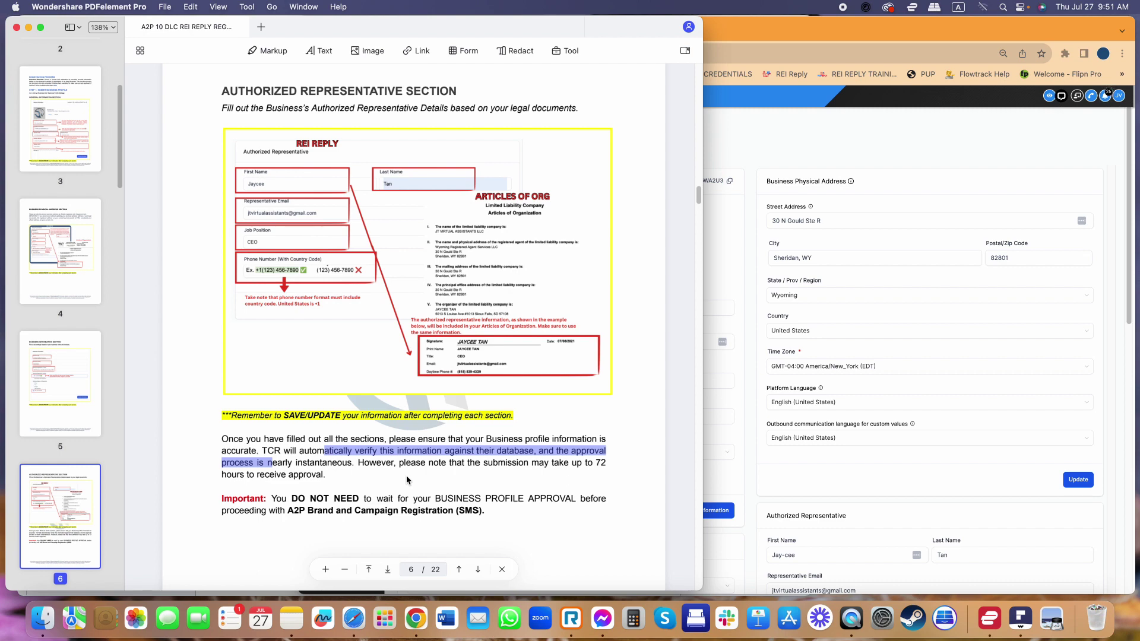
# Switch to REI Reply in Chrome and open the Trust Center within the Phone Numbers settings
pyautogui.click(942, 384)
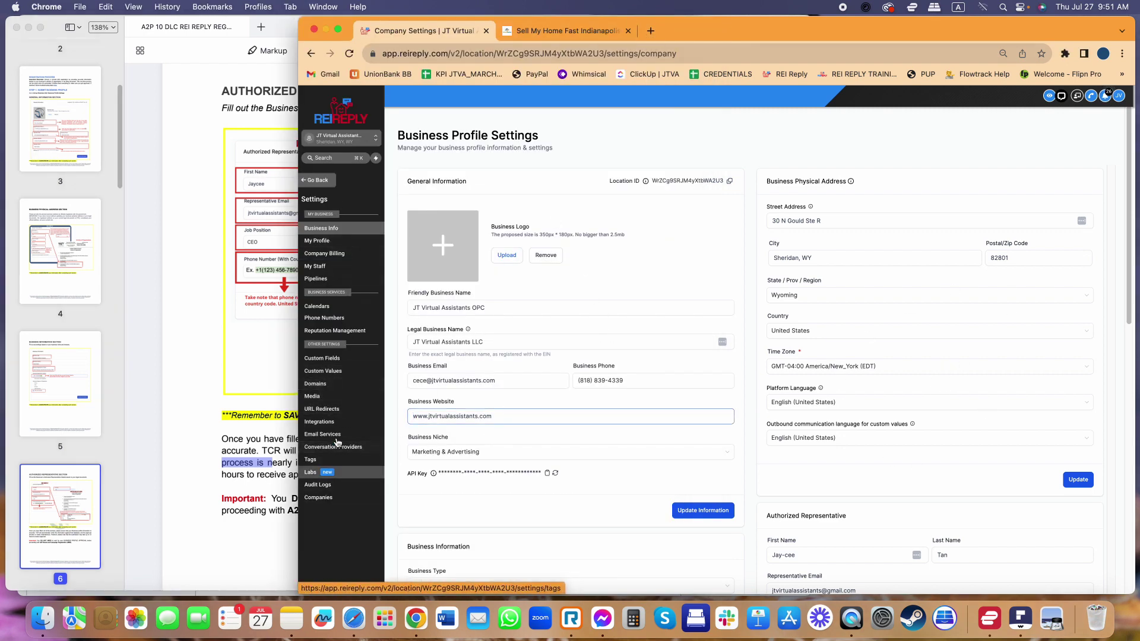
pyautogui.click(336, 324)
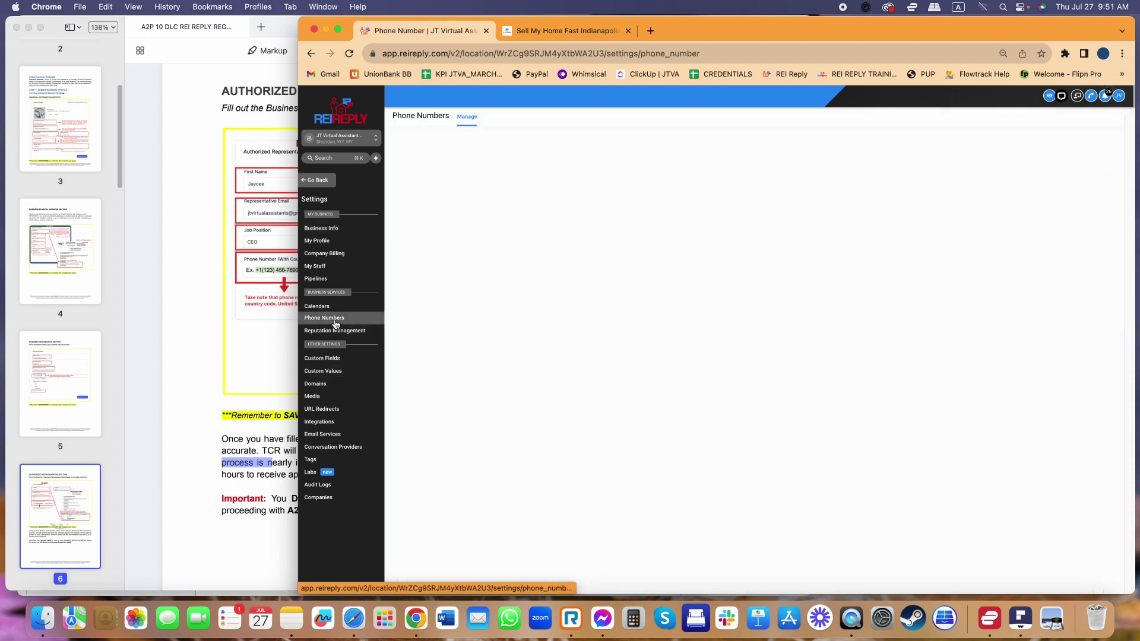
pyautogui.click(585, 119)
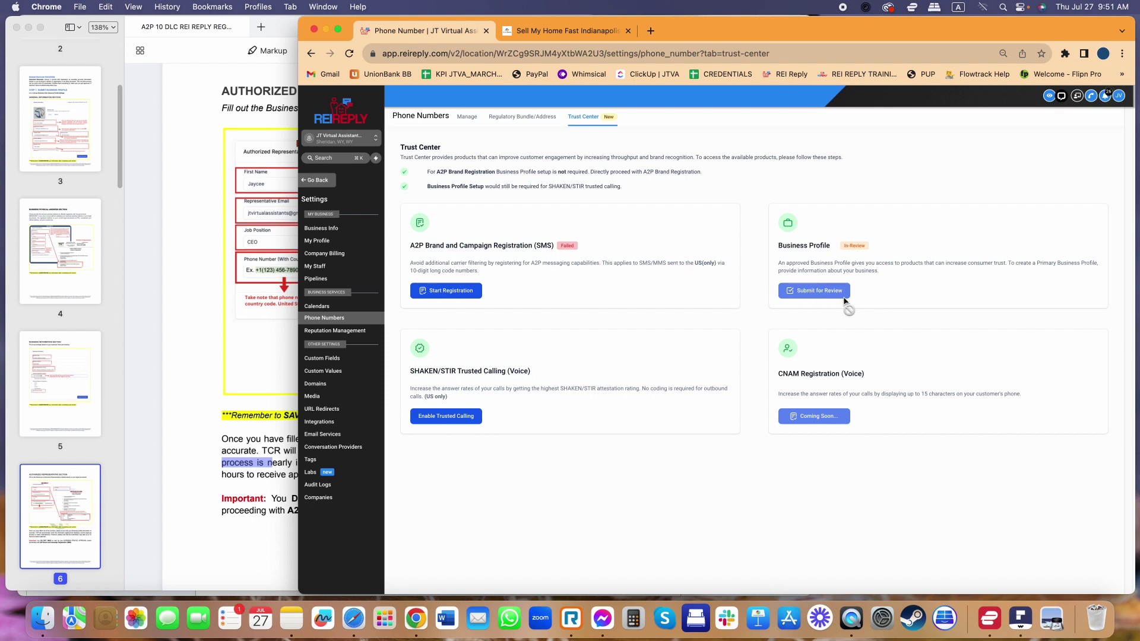
# Return to the guide and highlight the Important note about not waiting for Business Profile approval
pyautogui.click(256, 395)
pyautogui.scroll(-3, 261, 398)
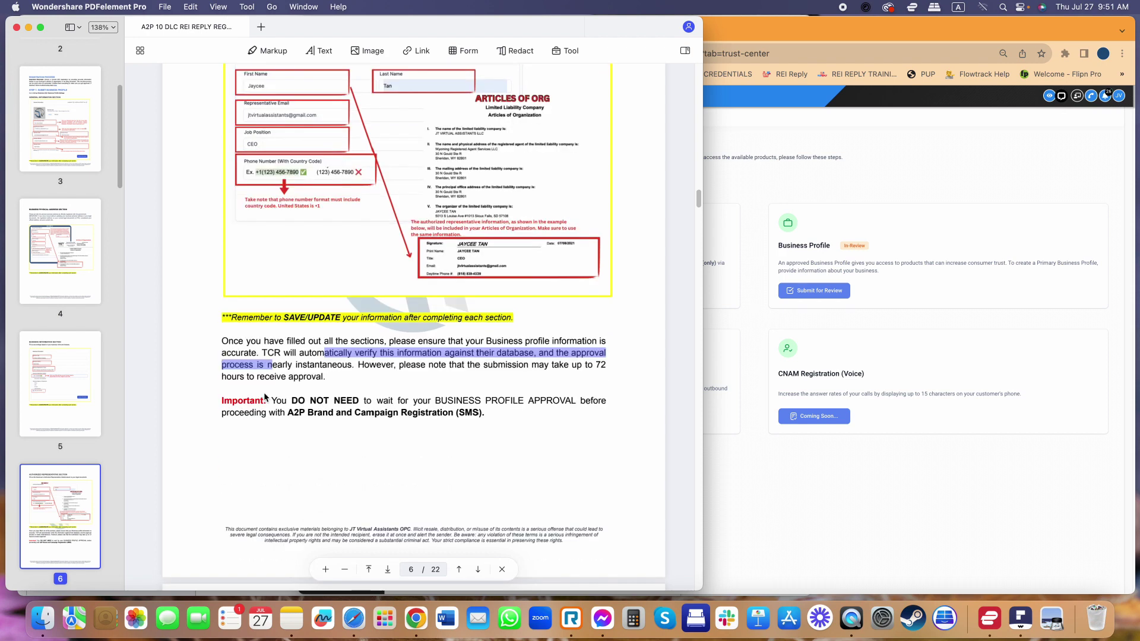
pyautogui.moveTo(280, 404); pyautogui.dragTo(469, 403)
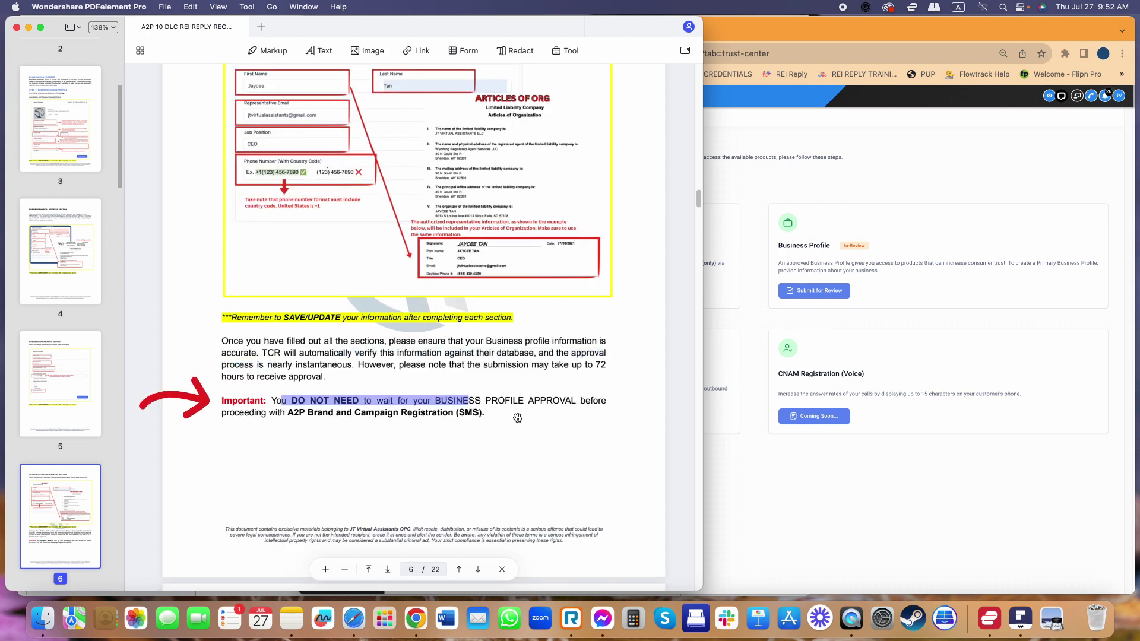
pyautogui.scroll(-1, 502, 403)
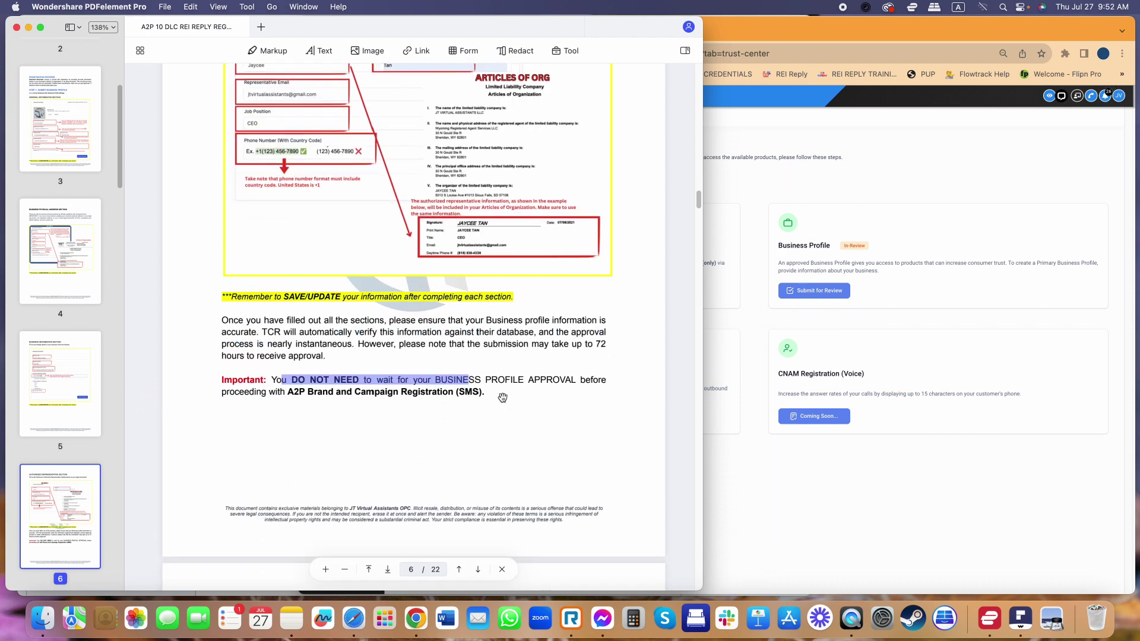
# In REI Reply's Trust Center, point out the A2P registration heading and Business Profile status, and start the A2P Brand and Campaign Registration
pyautogui.click(784, 332)
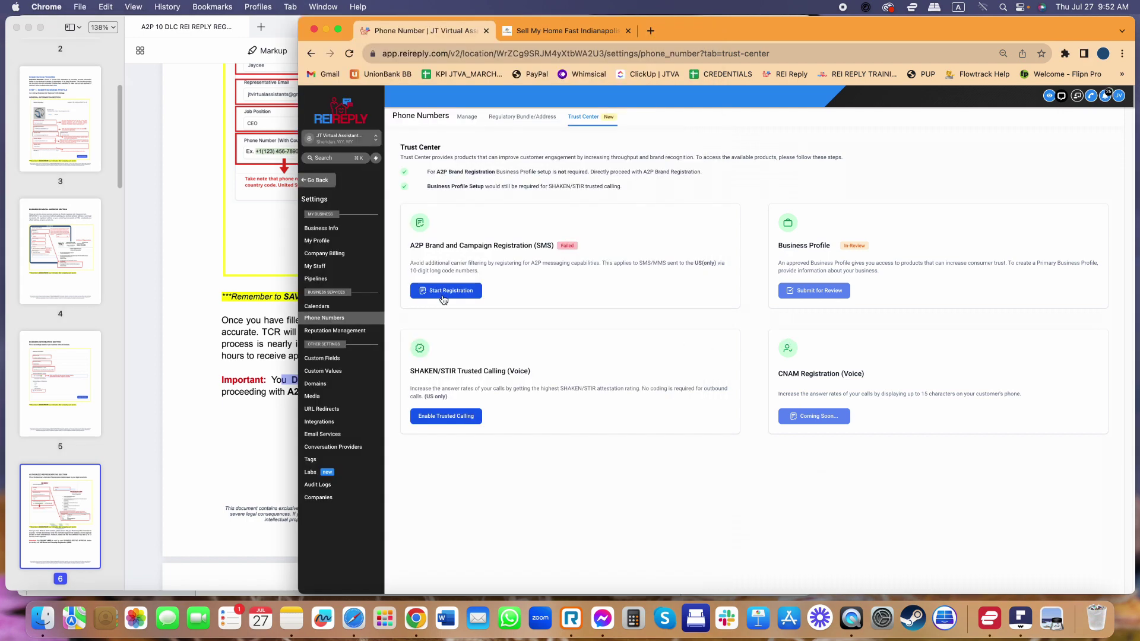
pyautogui.moveTo(399, 244); pyautogui.dragTo(540, 247)
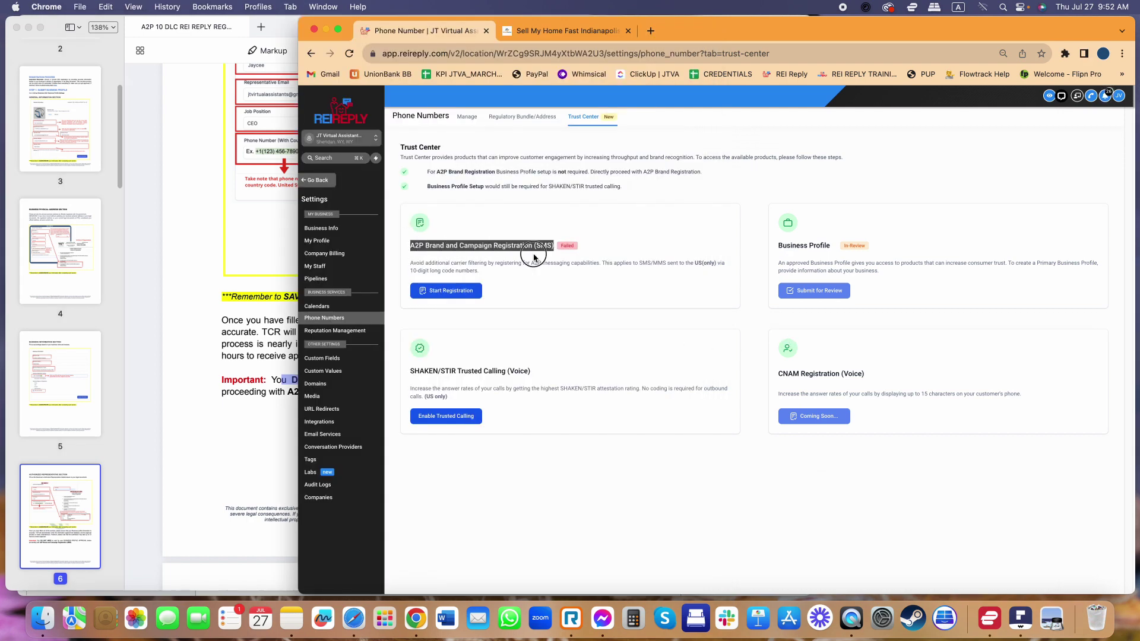
pyautogui.click(465, 291)
pyautogui.click(840, 244)
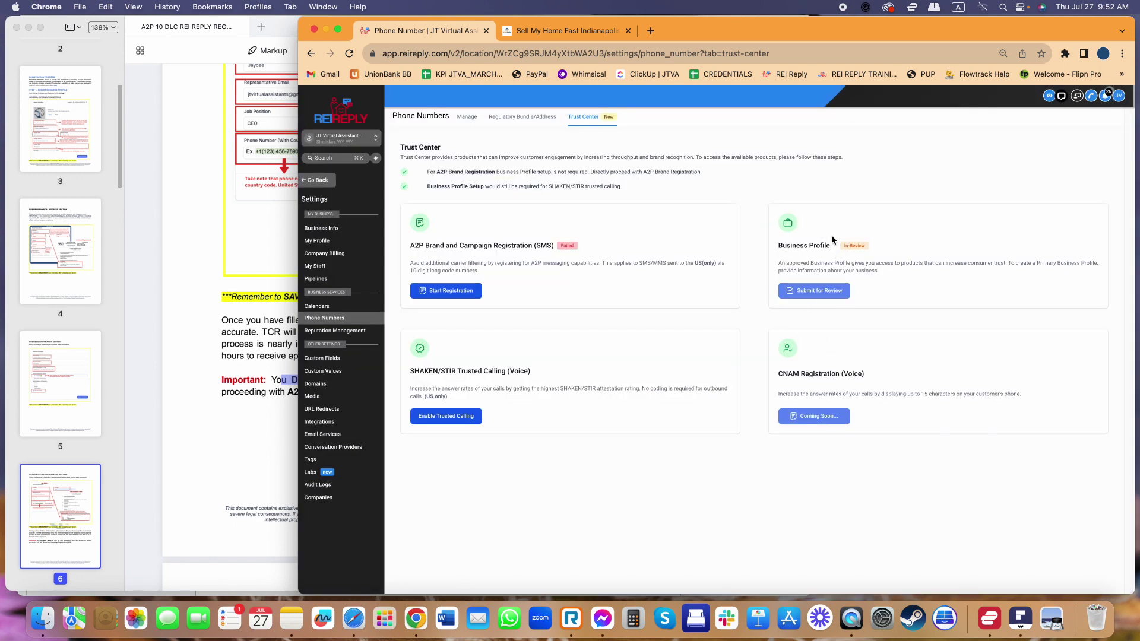
pyautogui.moveTo(834, 245); pyautogui.dragTo(898, 247)
pyautogui.click(453, 291)
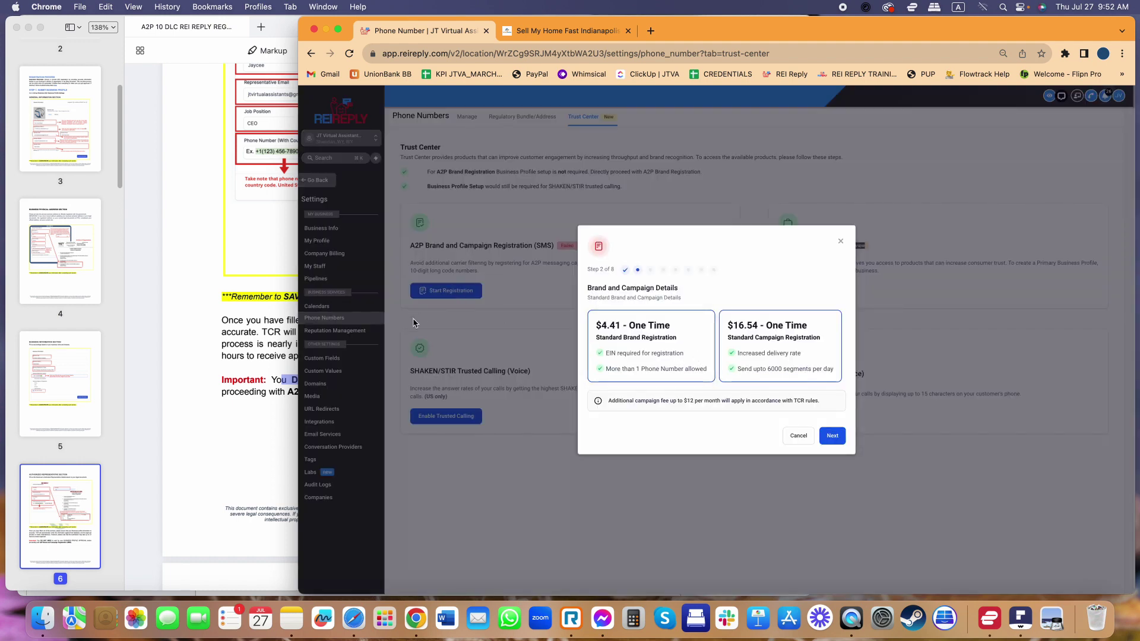
# Review the guide's Step 2 to-do list and Step 2.1 on identifying A2P brand needs
pyautogui.click(243, 340)
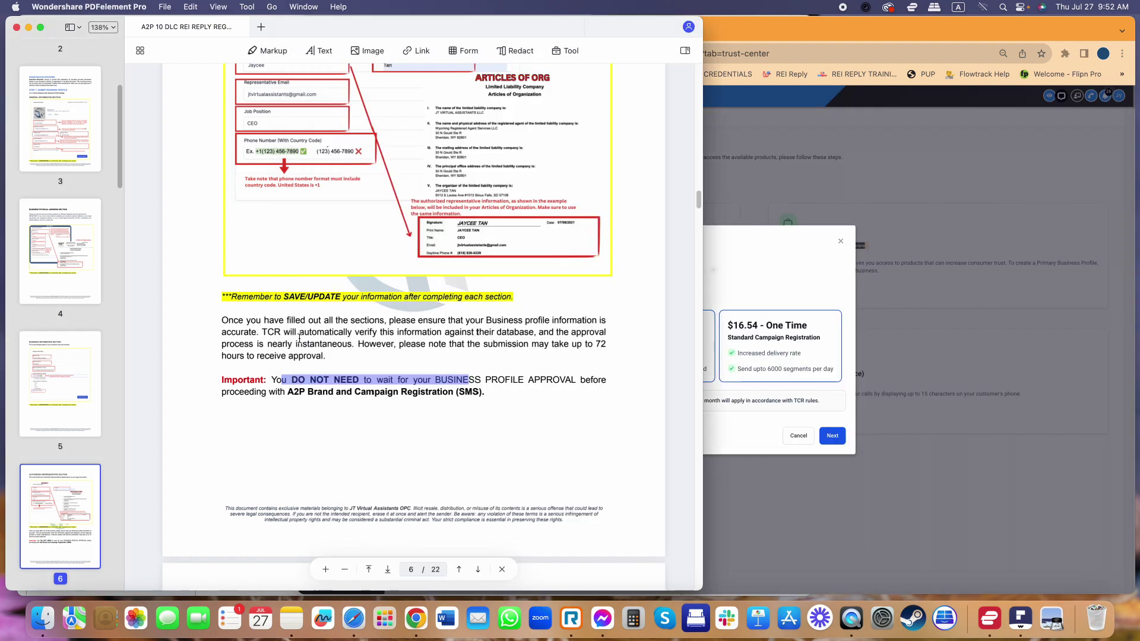
pyautogui.scroll(-4, 243, 339)
pyautogui.click(779, 331)
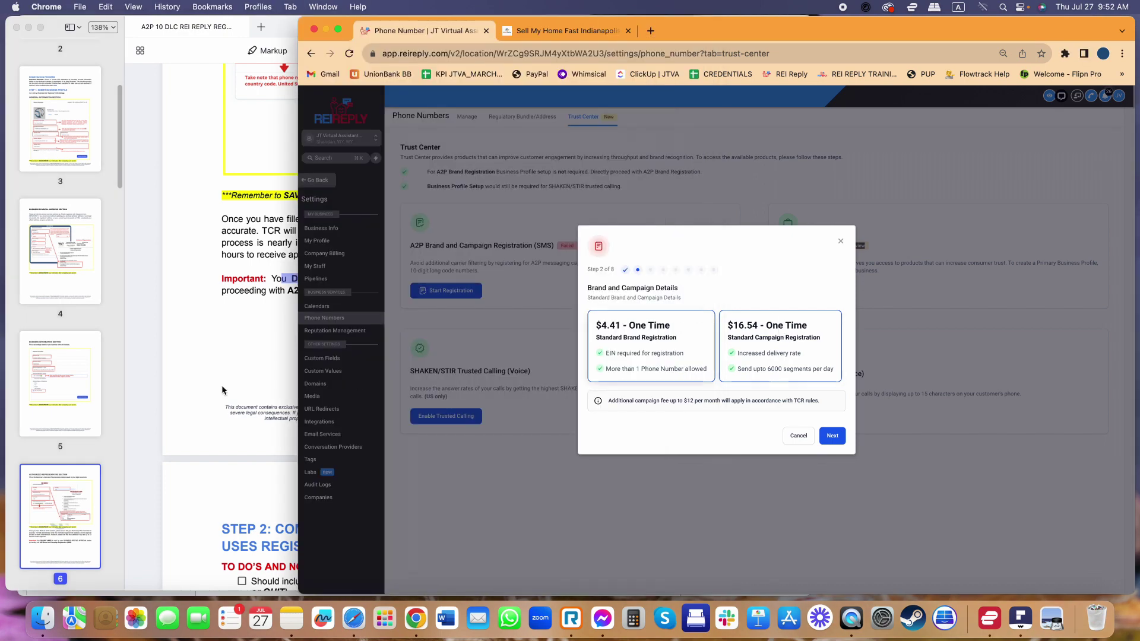
pyautogui.click(256, 332)
pyautogui.scroll(-10, 425, 297)
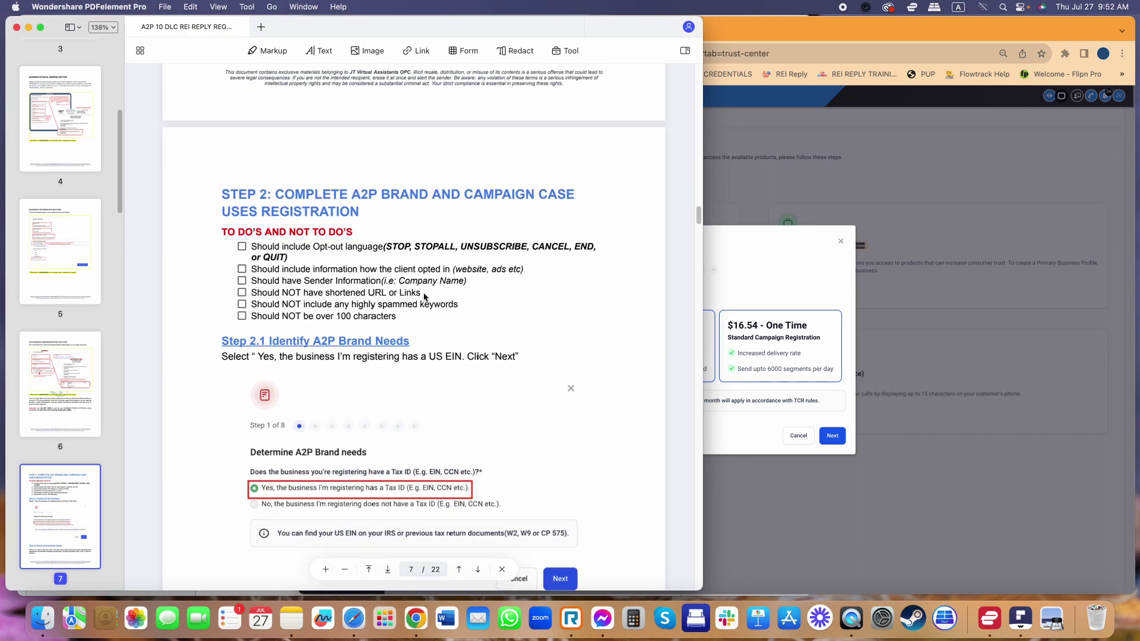
pyautogui.scroll(-4, 415, 336)
# Advance REI Reply's registration past Brand and Campaign Details, and read the guide's Steps 2.2 and 2.3
pyautogui.click(839, 341)
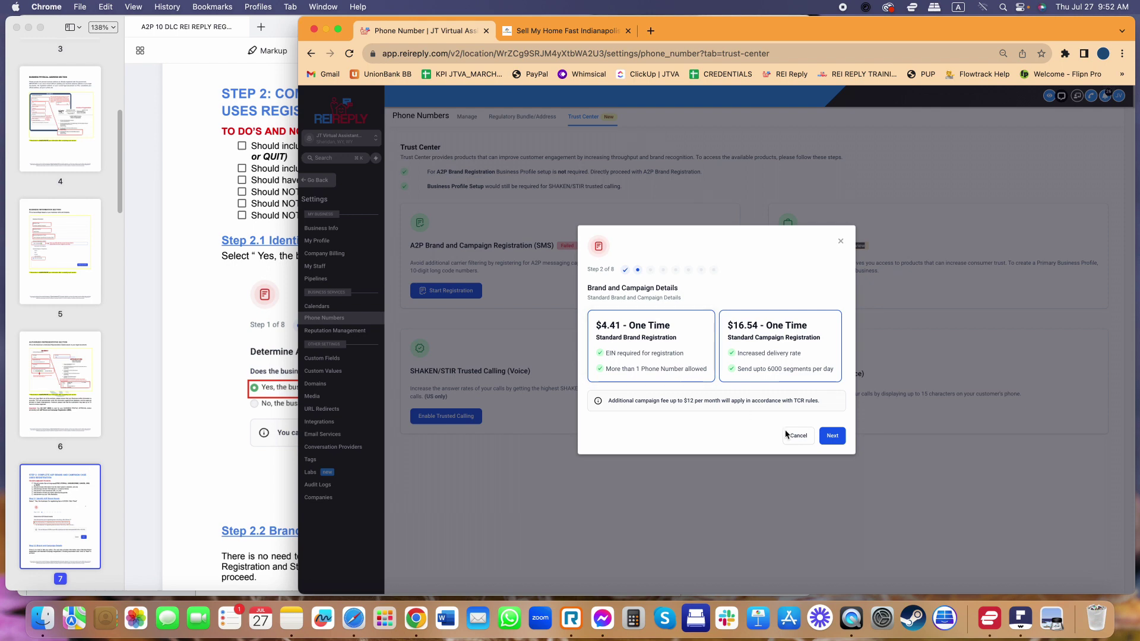
pyautogui.click(837, 441)
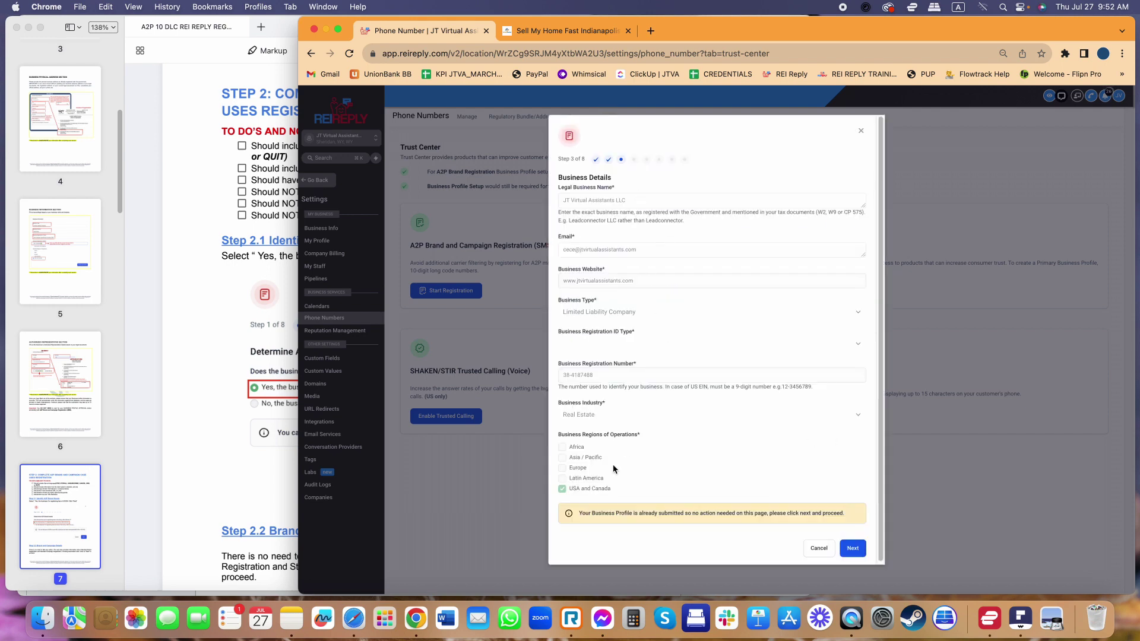
pyautogui.click(277, 356)
pyautogui.scroll(-7, 381, 270)
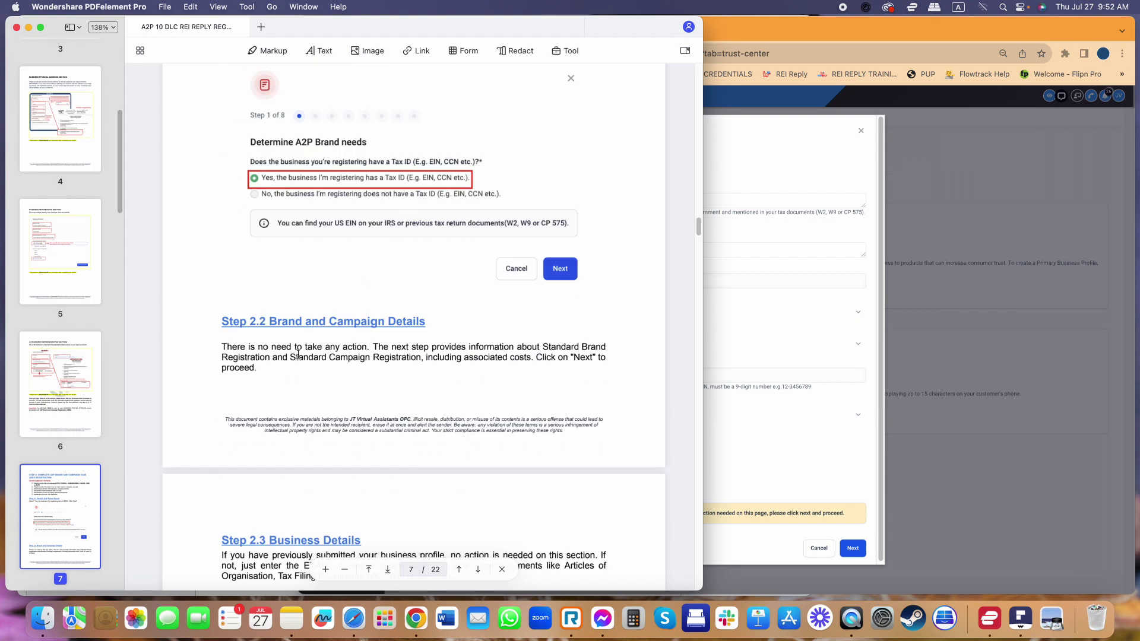
pyautogui.scroll(-8, 297, 356)
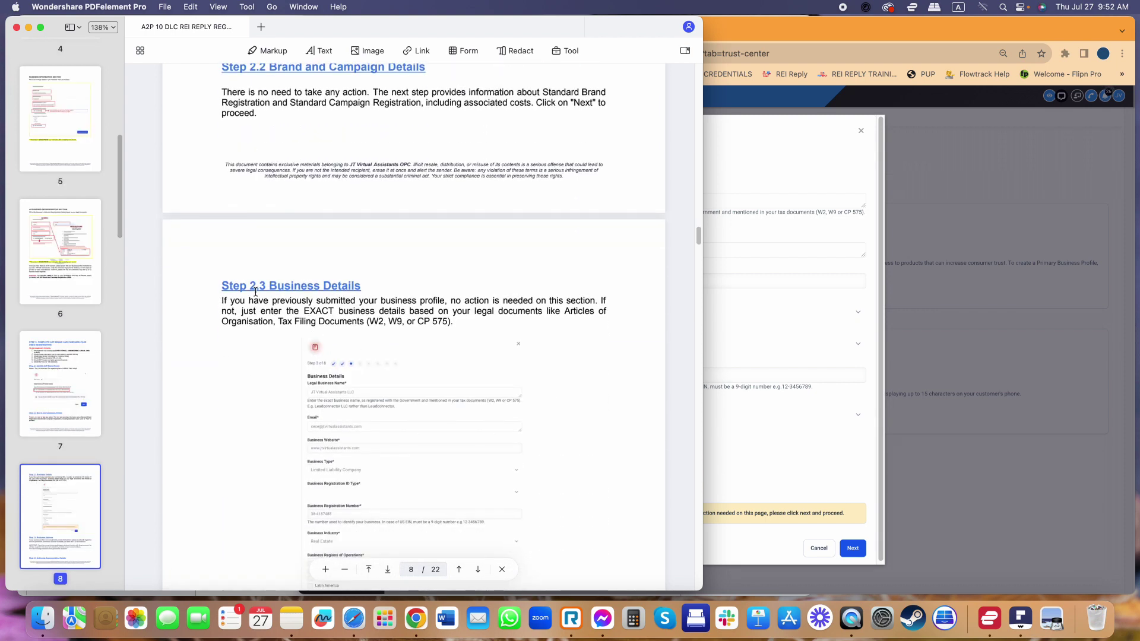
pyautogui.scroll(-2, 381, 310)
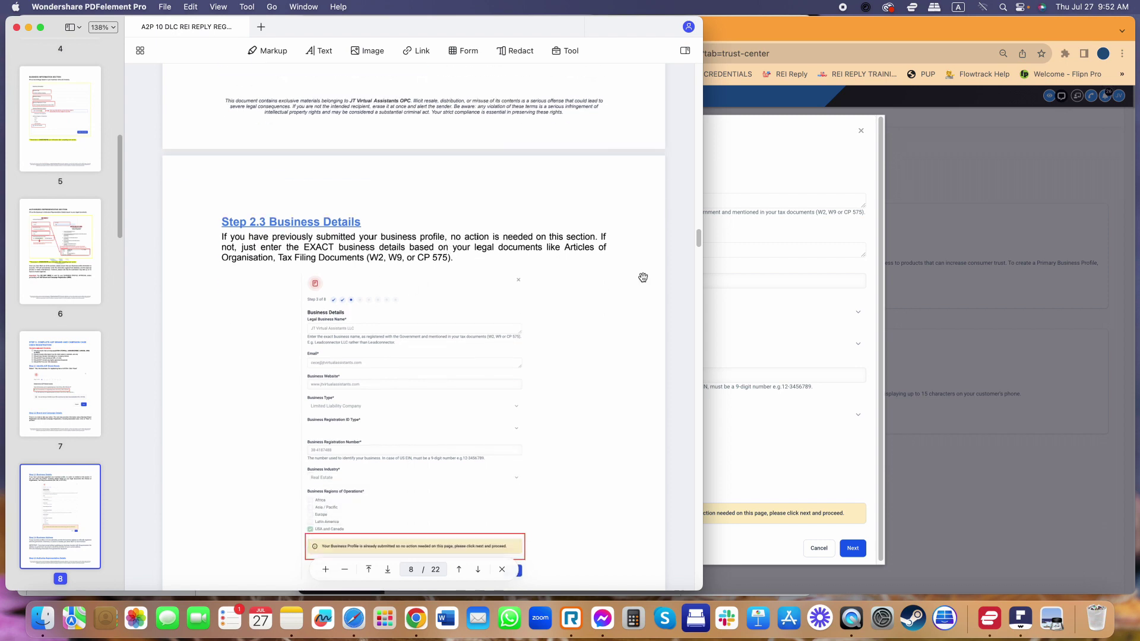
# Highlight the already-submitted notice in REI Reply's Business Details and advance the registration to the campaign details at step 6 of 8
pyautogui.click(759, 343)
pyautogui.moveTo(578, 513); pyautogui.dragTo(838, 504)
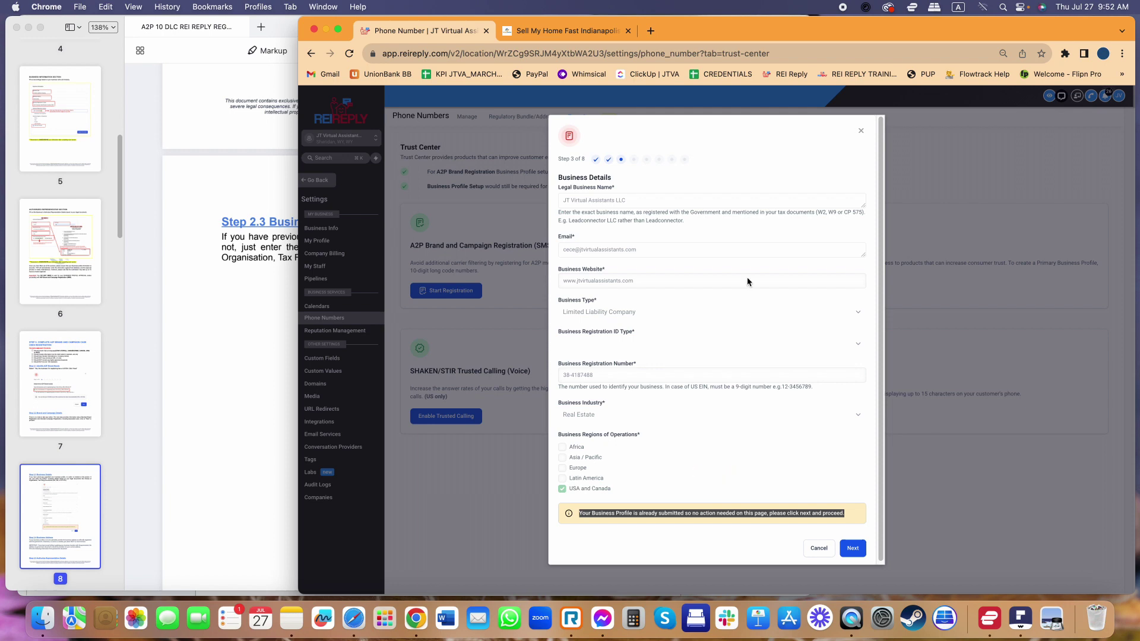
pyautogui.click(647, 206)
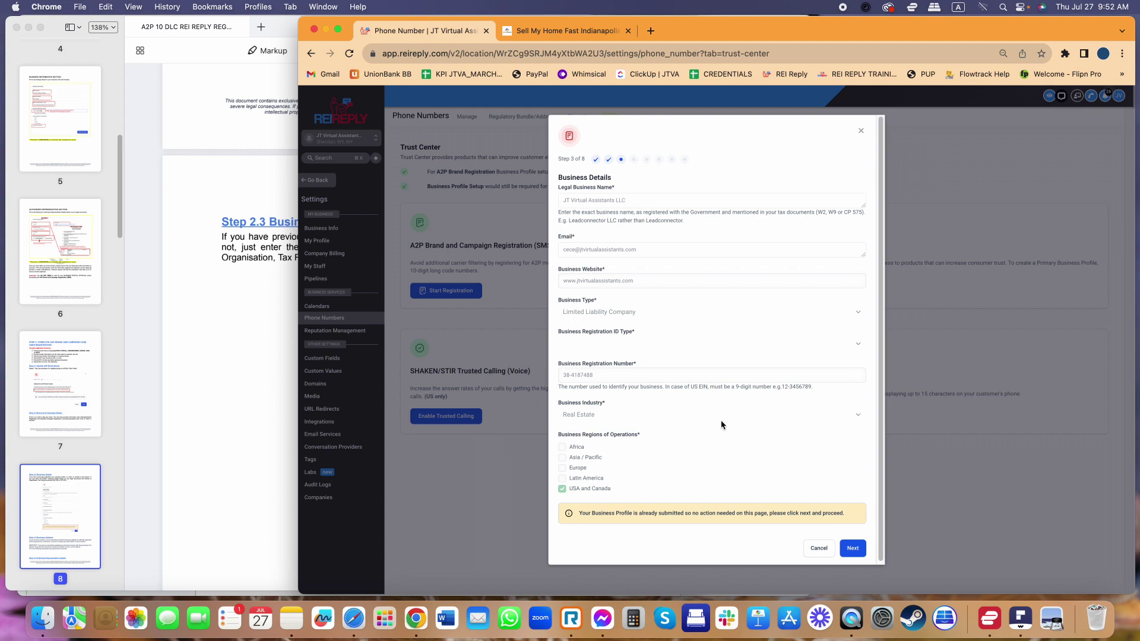
pyautogui.click(852, 549)
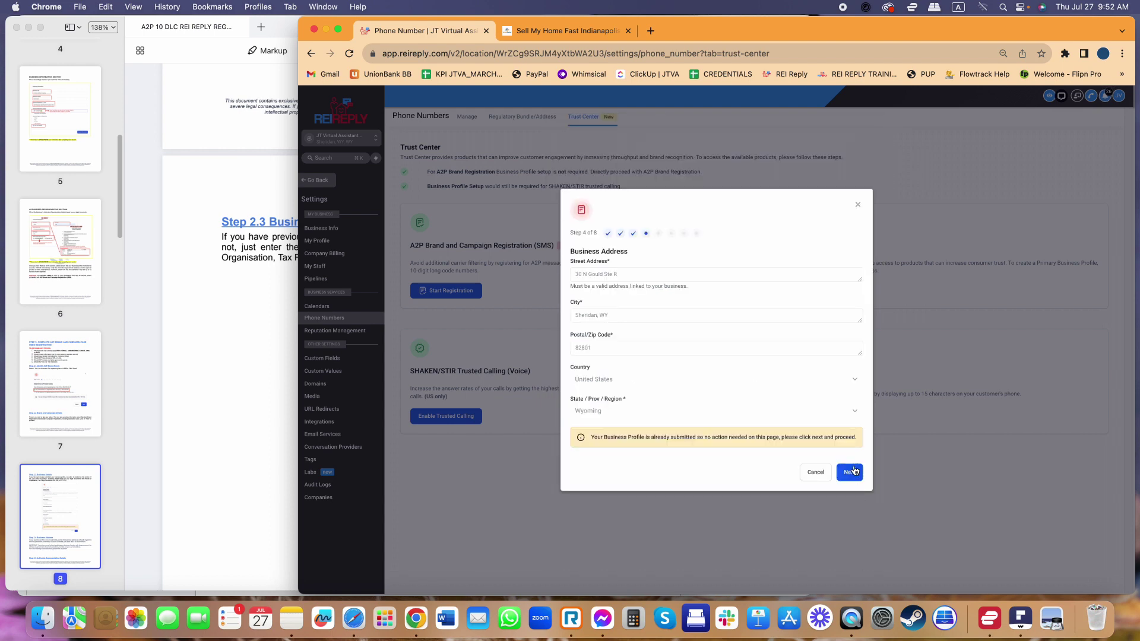
pyautogui.click(853, 473)
pyautogui.click(855, 473)
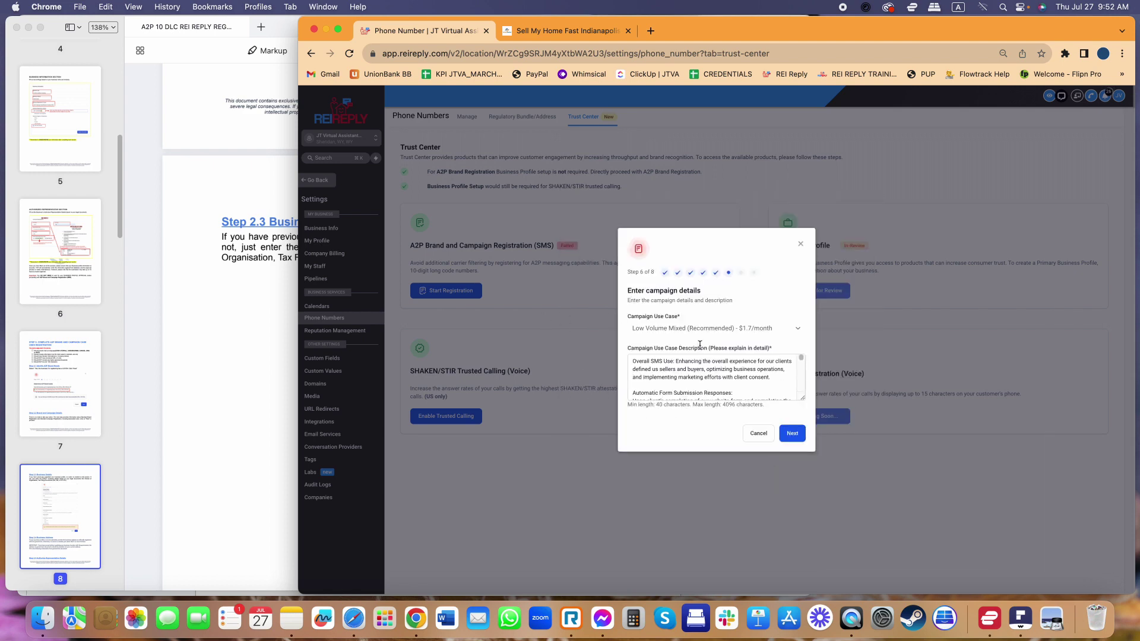
# Read the guide's Step 2.6 on the campaign use case type and recheck the registration instructions from Step 2.1 onward
pyautogui.click(256, 290)
pyautogui.scroll(-15, 256, 290)
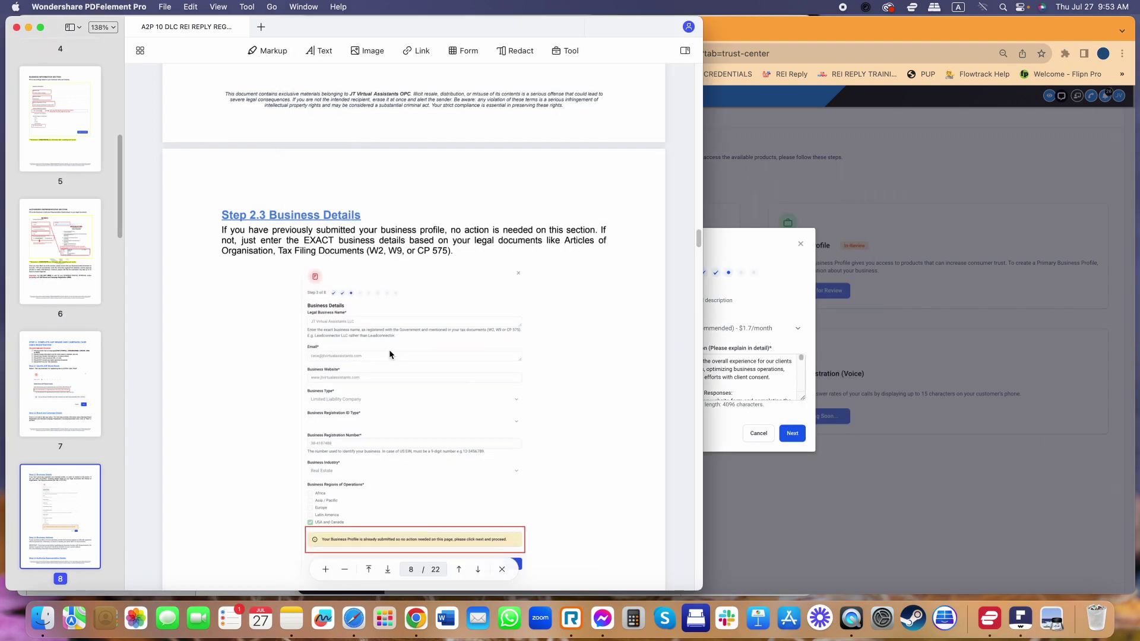
pyautogui.scroll(-3, 494, 369)
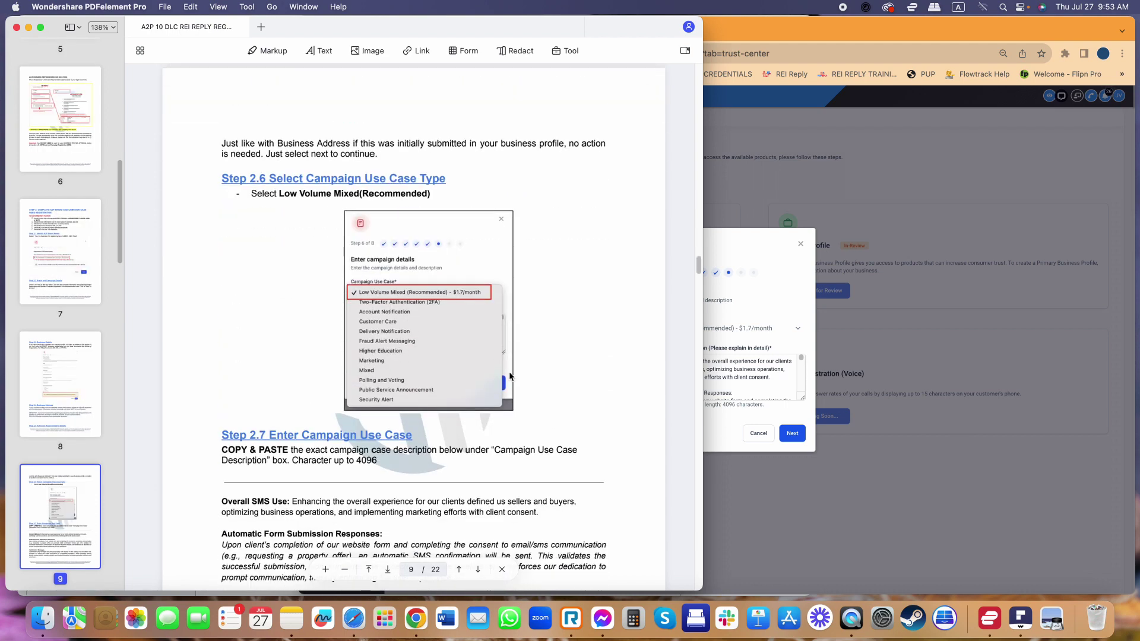
pyautogui.scroll(3, 467, 289)
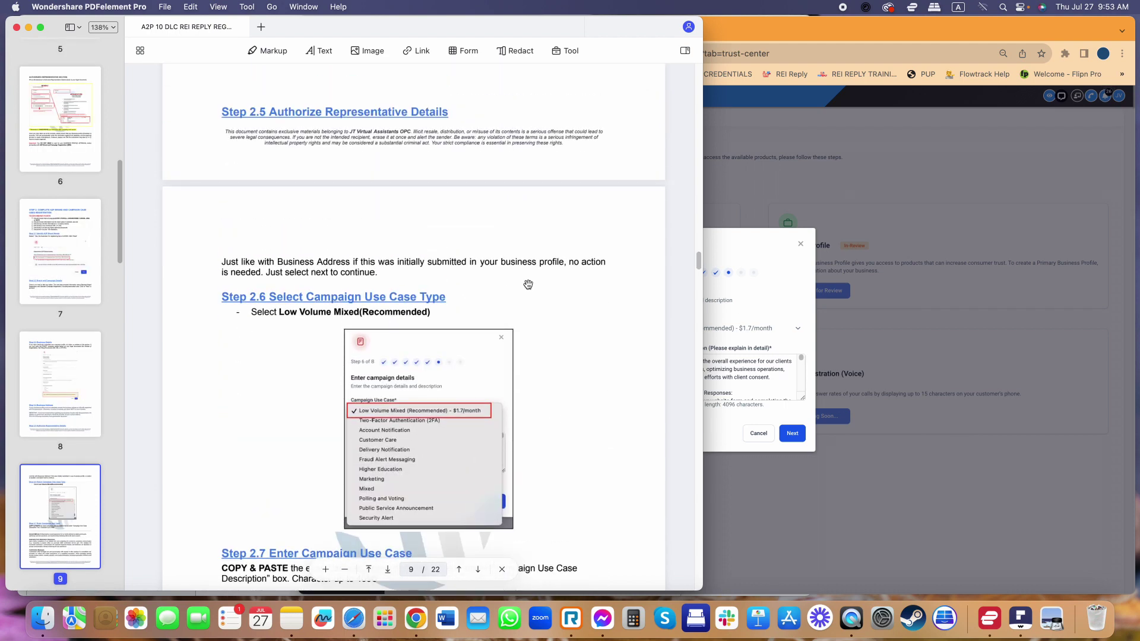
pyautogui.scroll(-3, 581, 297)
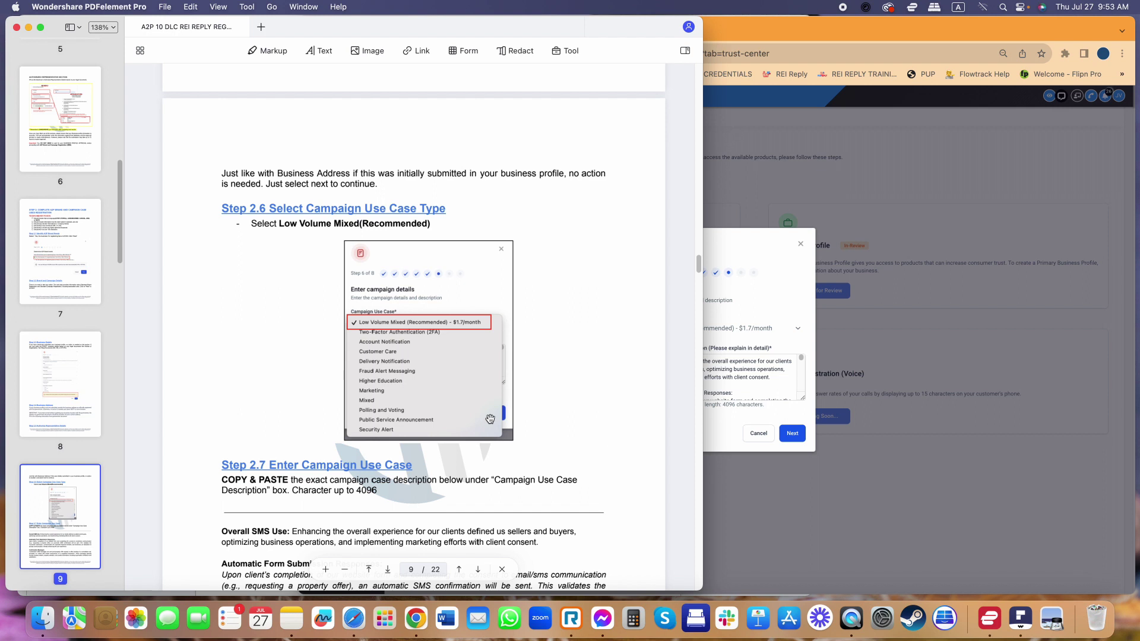
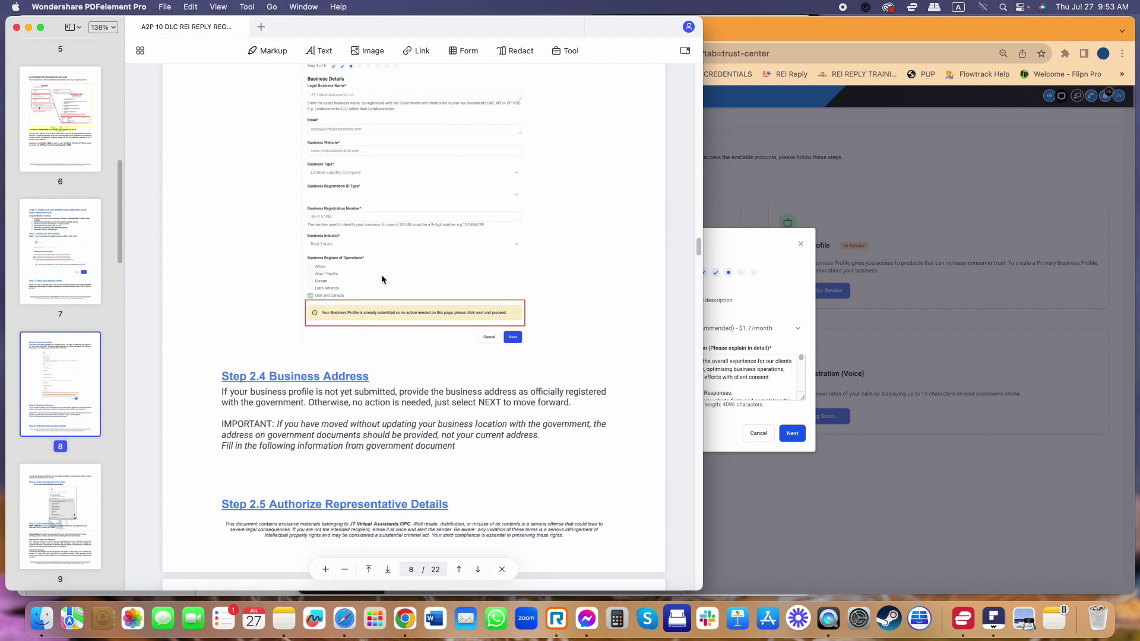
pyautogui.scroll(2, 409, 261)
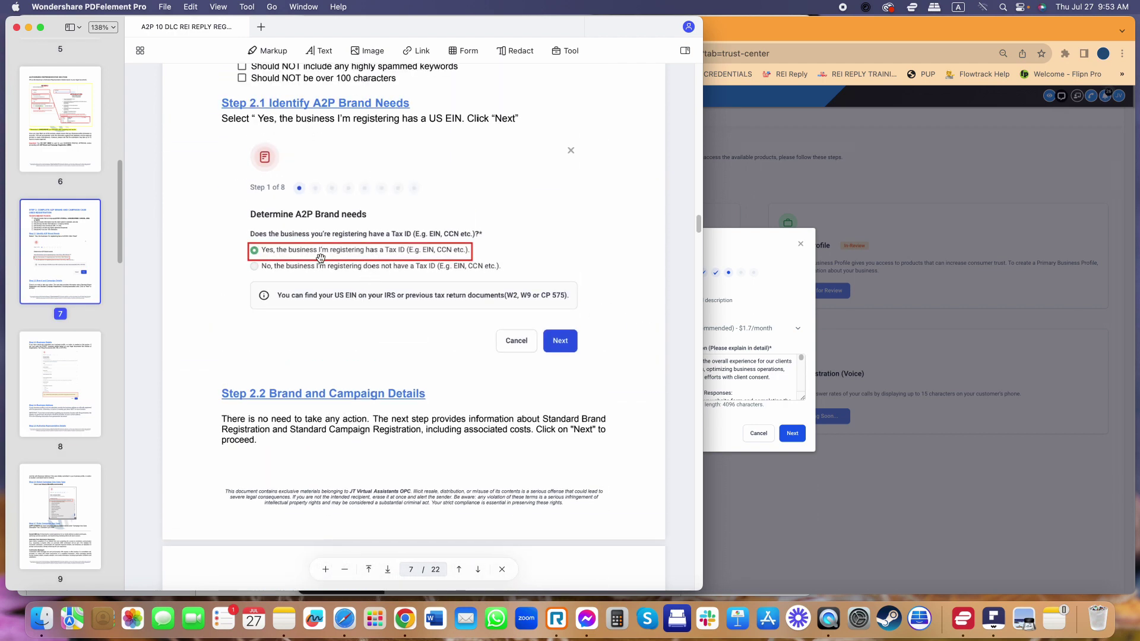
pyautogui.scroll(-5, 409, 320)
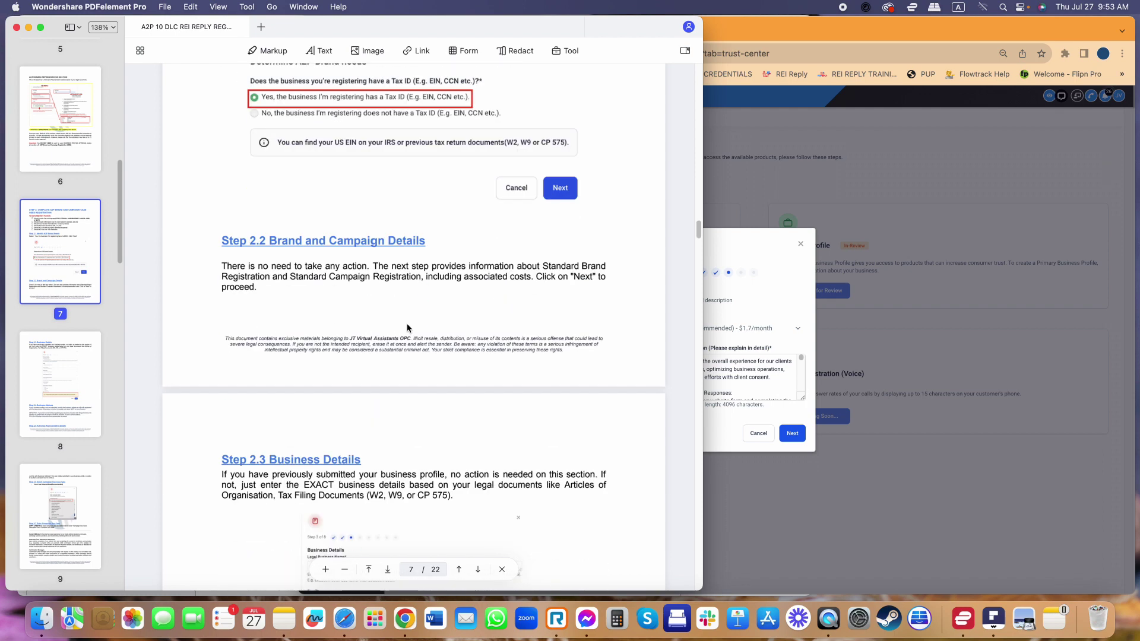
# Choose Low Volume Mixed (Recommended) - $1.7/month as REI Reply's campaign use case, following the guide's Step 2.6
pyautogui.scroll(-2, 408, 289)
pyautogui.scroll(-7, 407, 285)
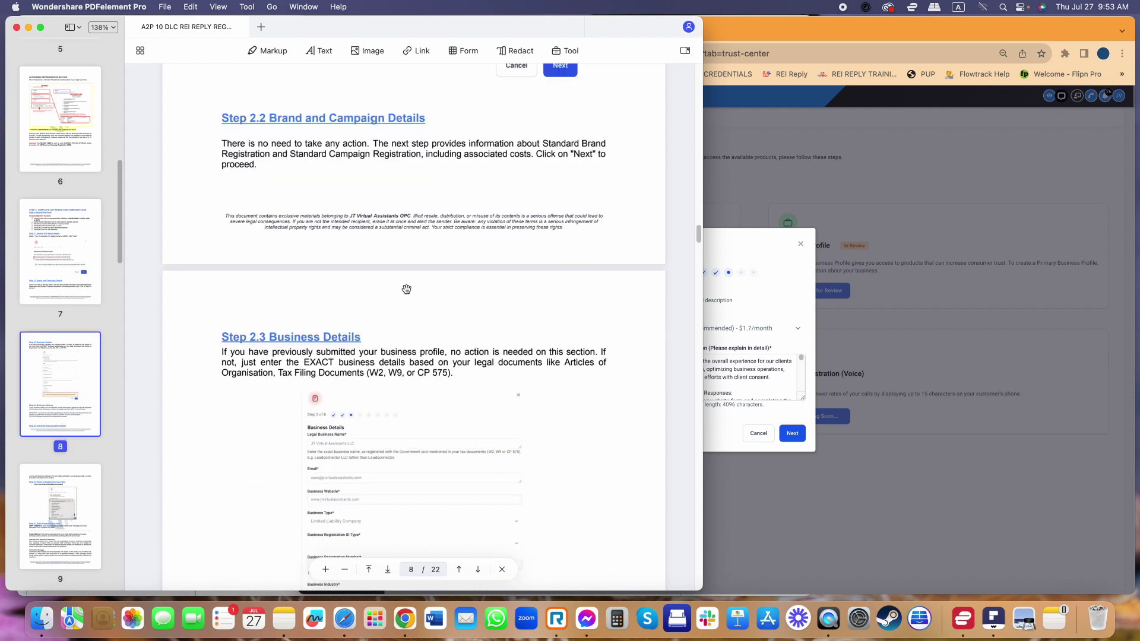
pyautogui.scroll(-6, 399, 303)
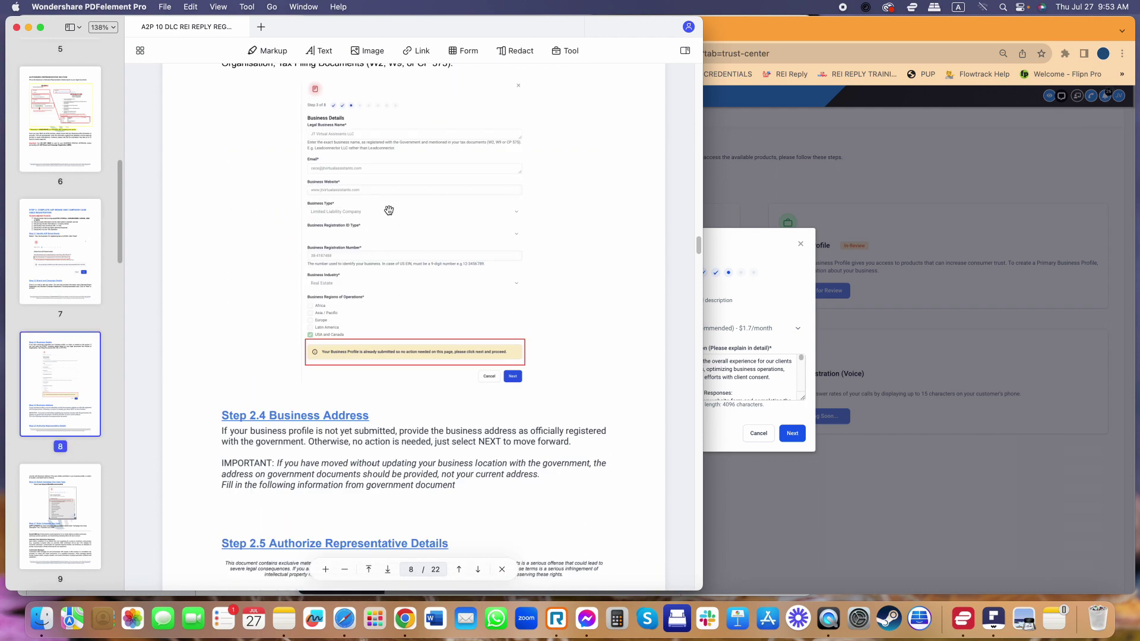
pyautogui.scroll(-10, 391, 226)
pyautogui.scroll(-8, 399, 237)
pyautogui.click(742, 285)
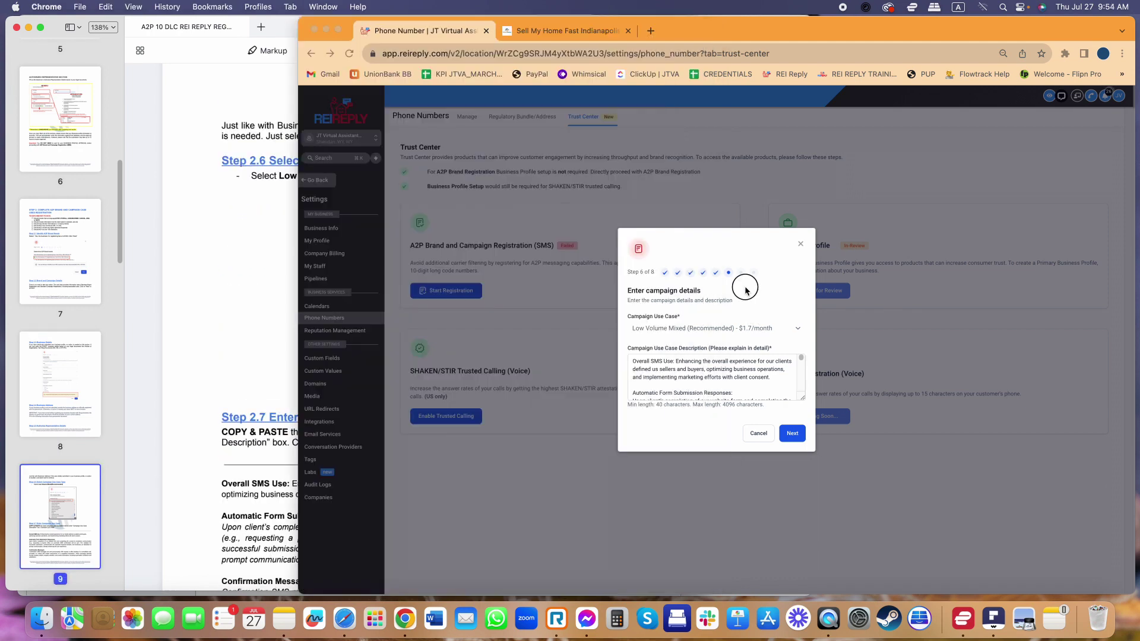
pyautogui.click(680, 332)
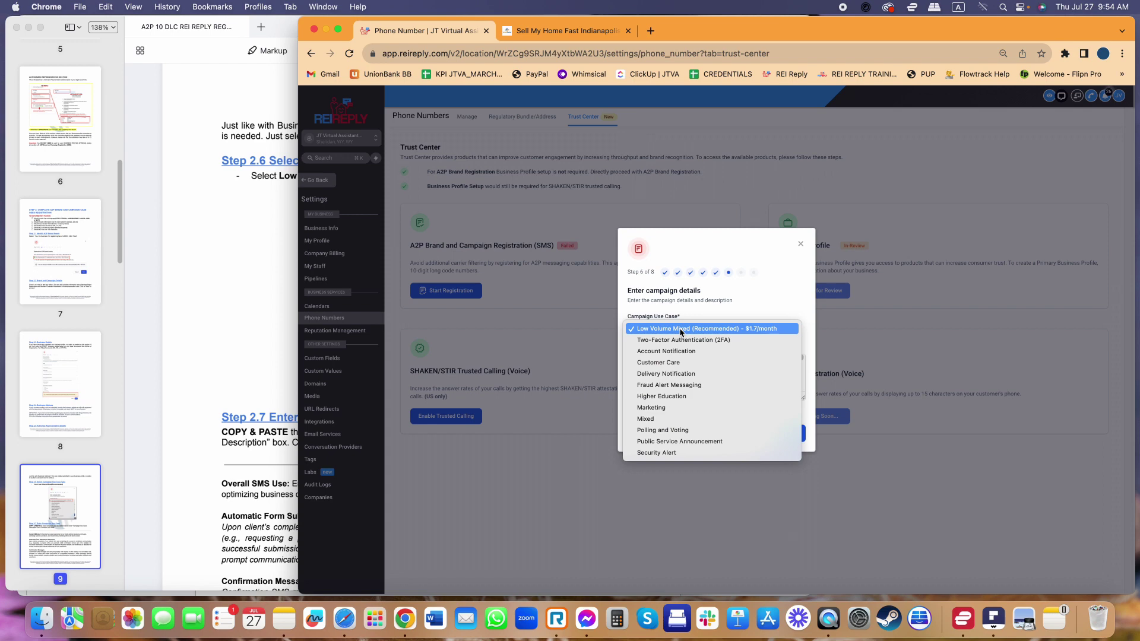
pyautogui.click(680, 330)
pyautogui.click(681, 330)
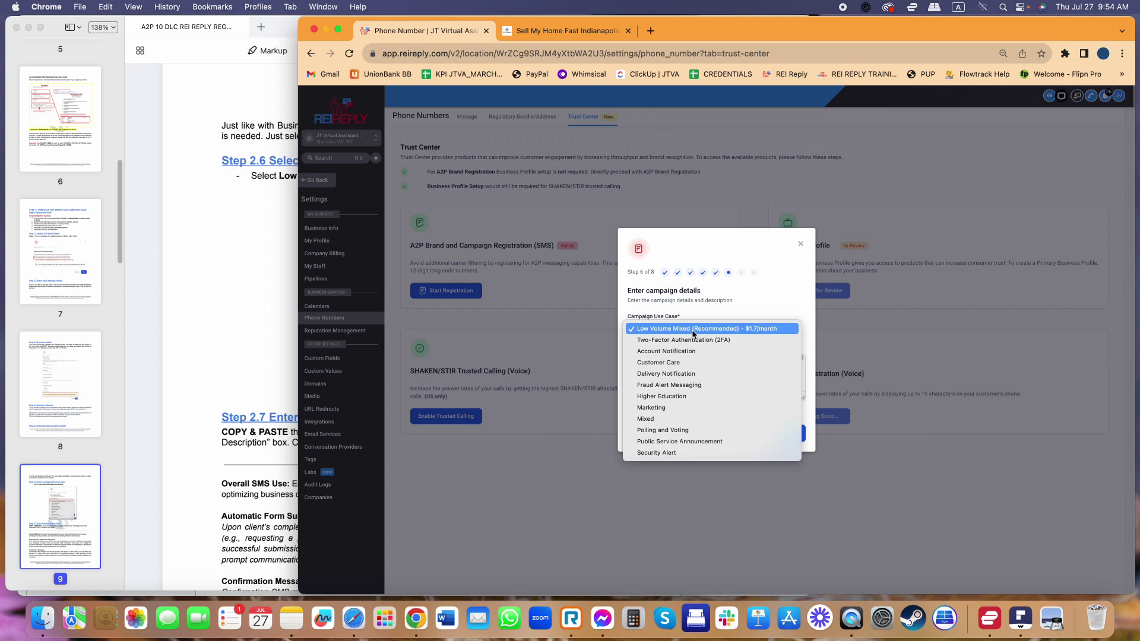
pyautogui.click(692, 330)
pyautogui.click(692, 330)
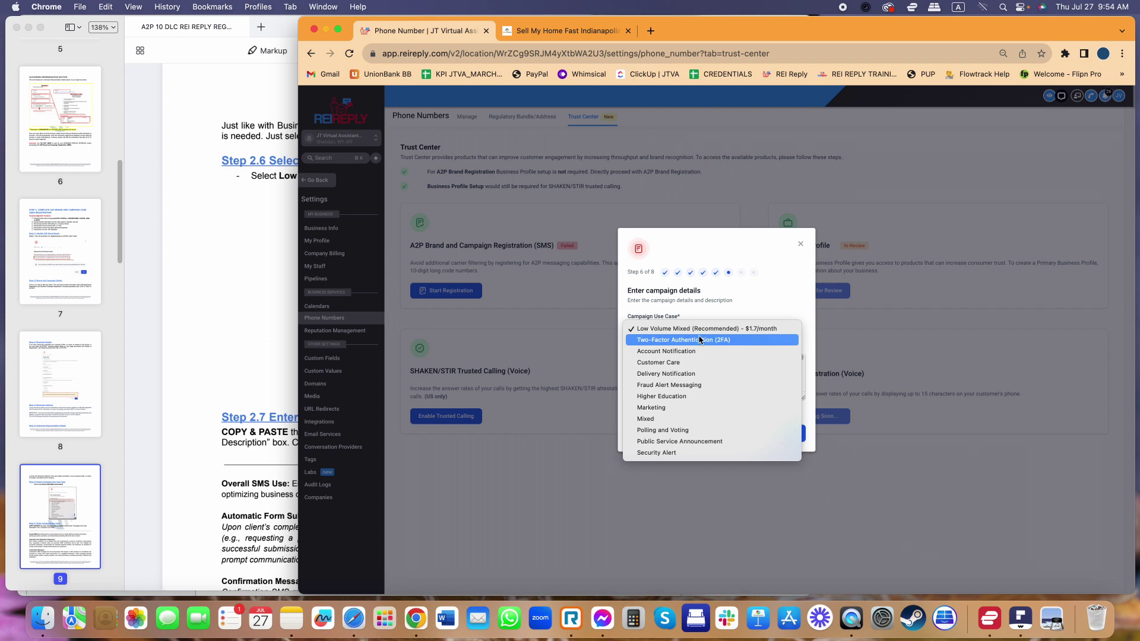
pyautogui.click(696, 328)
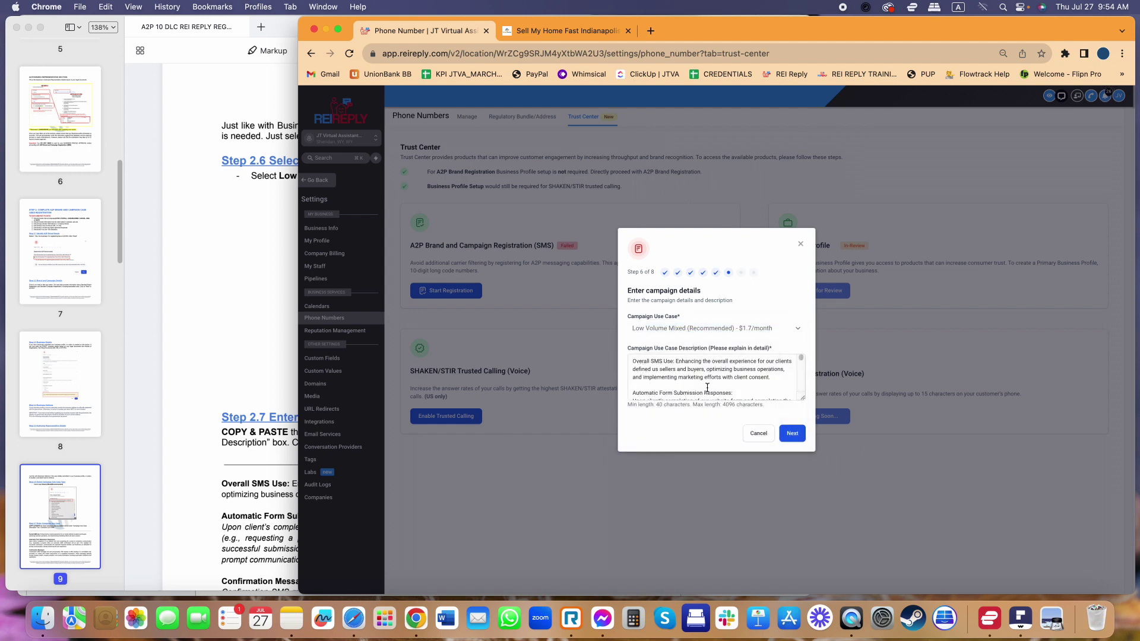
# Compare the guide's Step 2.7 campaign use case description with REI Reply's description field and read its sections through Internal Notifications
pyautogui.click(235, 379)
pyautogui.scroll(-5, 465, 367)
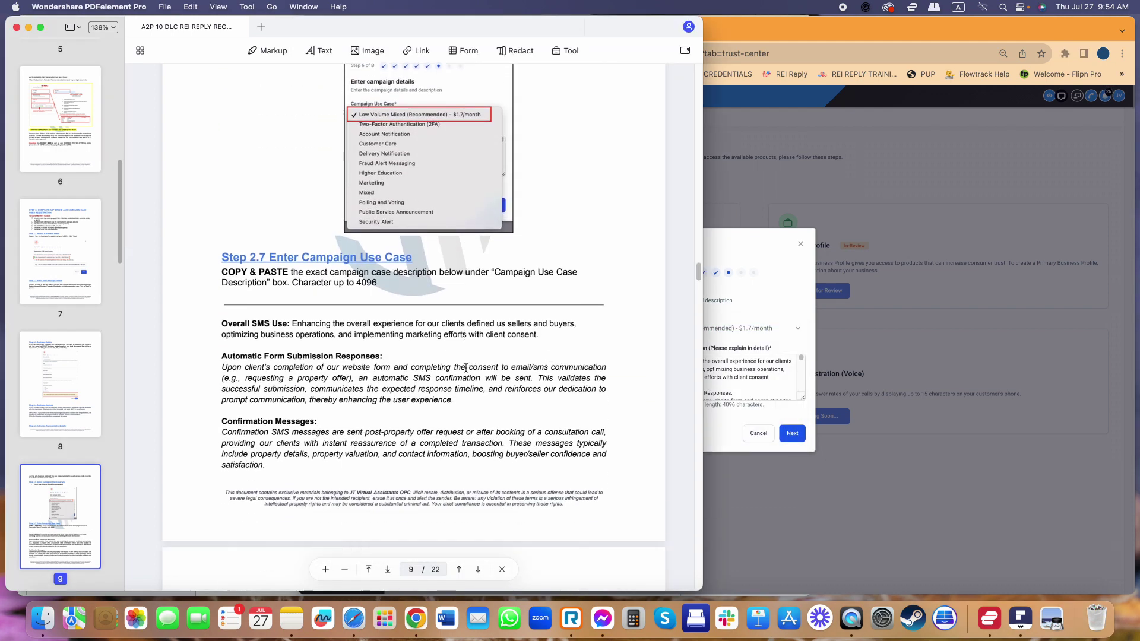
pyautogui.click(726, 385)
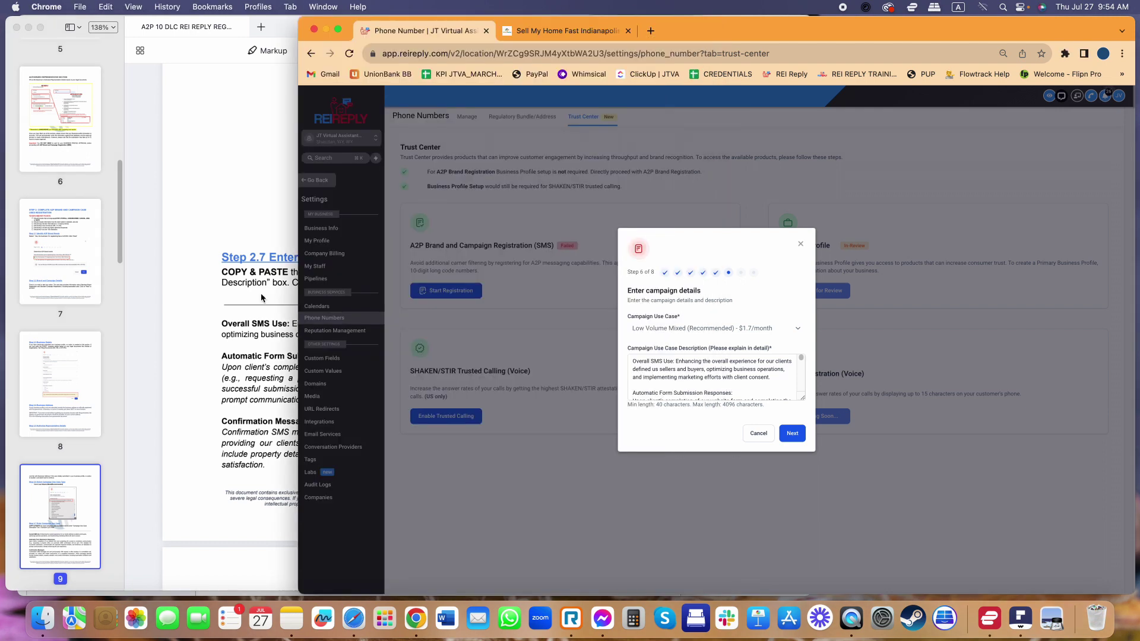
pyautogui.click(208, 271)
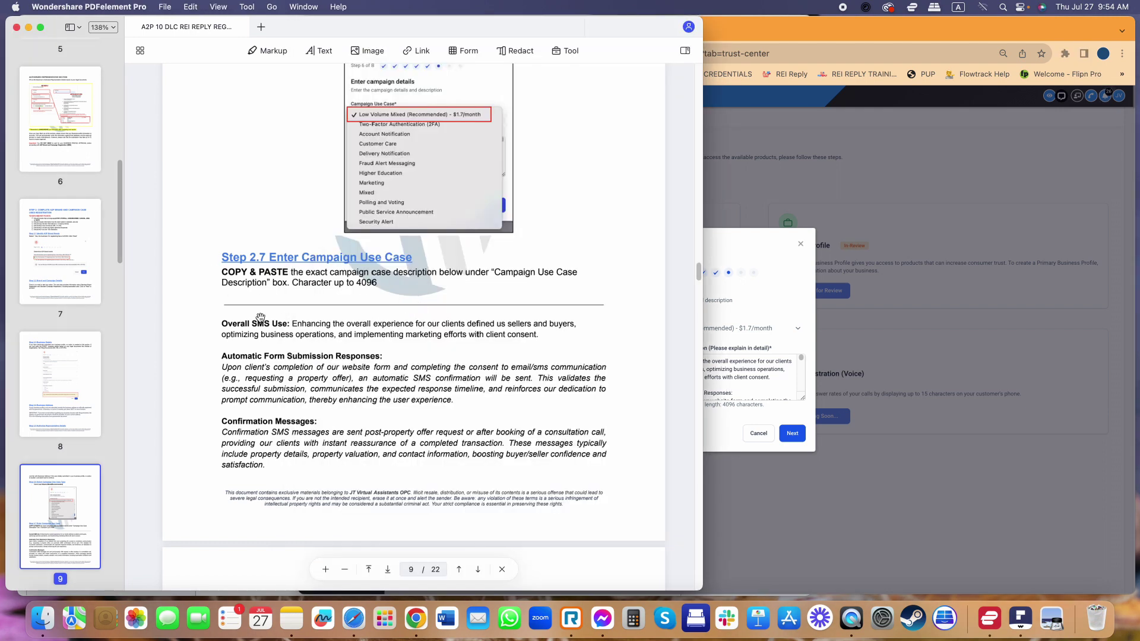
pyautogui.scroll(1, 291, 344)
pyautogui.scroll(-3, 279, 309)
pyautogui.scroll(-6, 272, 275)
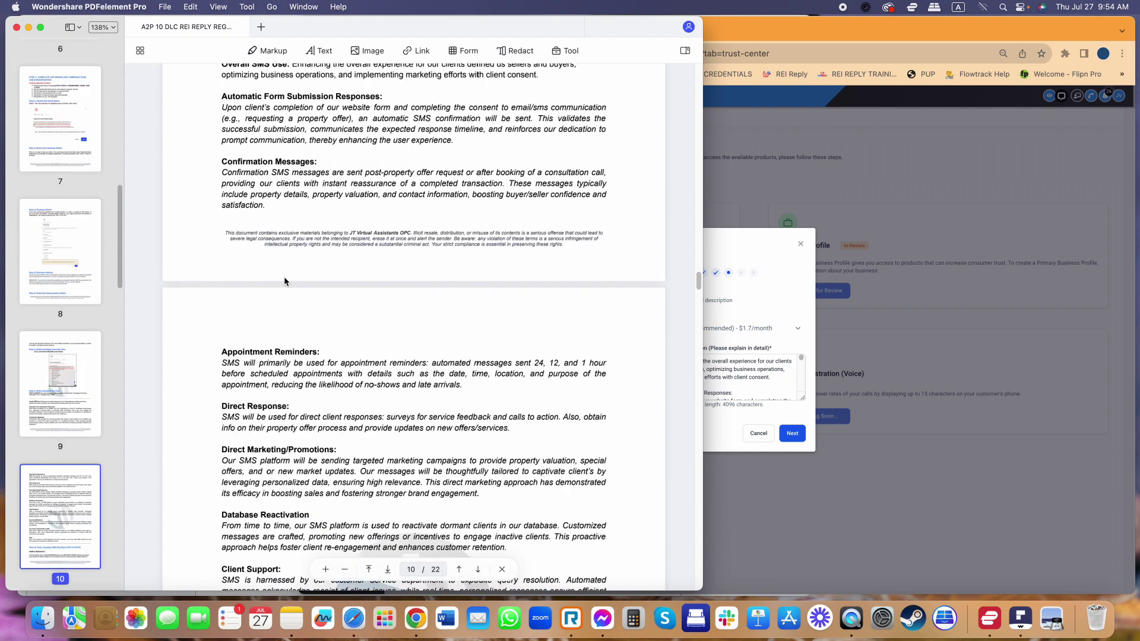
pyautogui.click(721, 365)
pyautogui.click(276, 196)
pyautogui.scroll(-6, 290, 204)
pyautogui.scroll(9, 382, 273)
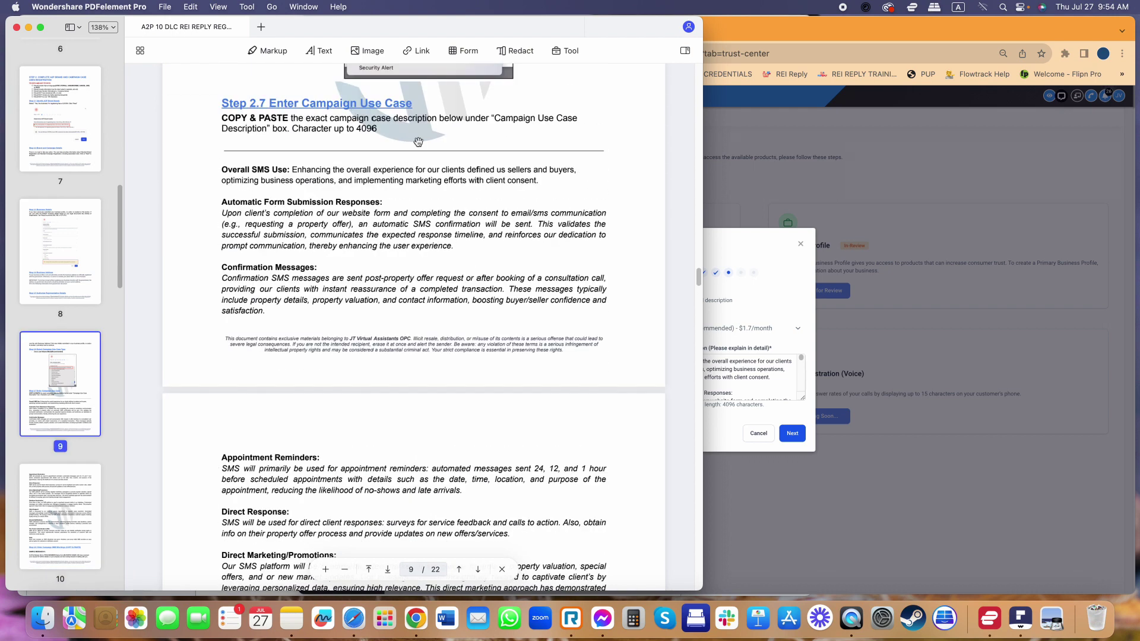
pyautogui.scroll(-3, 276, 189)
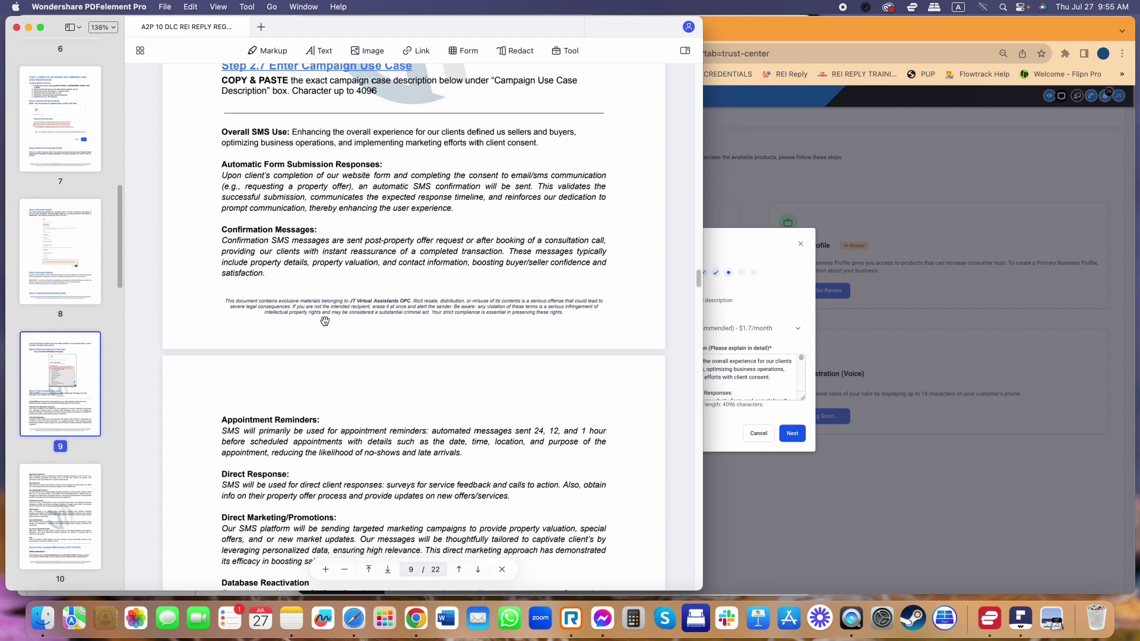
pyautogui.scroll(-5, 324, 299)
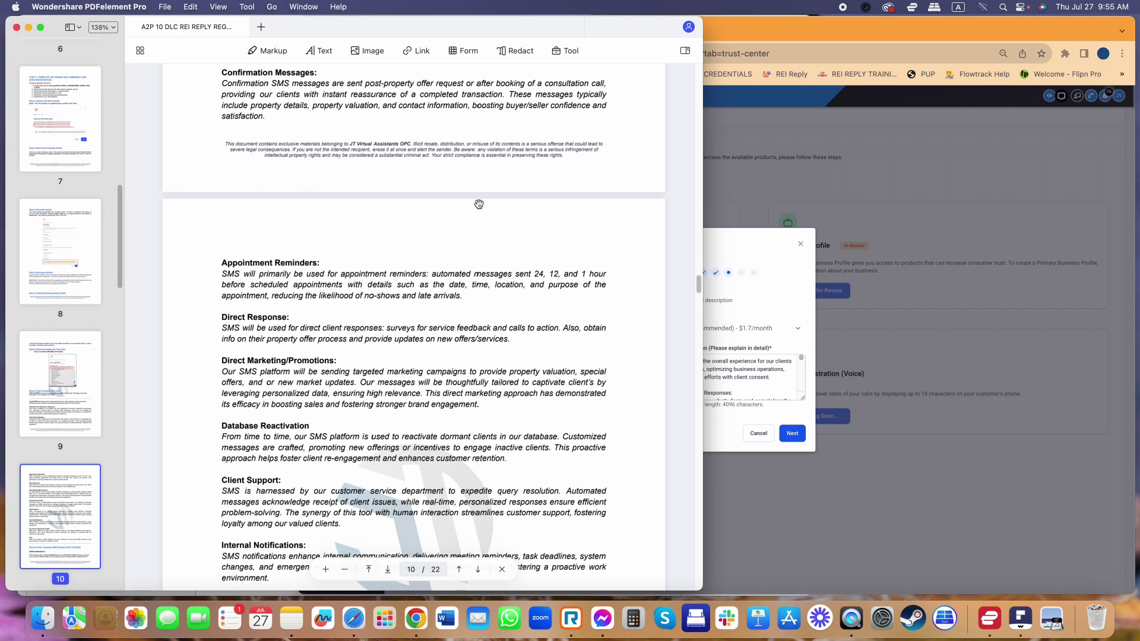
# Advance REI Reply's registration to the sample messages at step 7 of 8 and bring up the guide's Step 2.8
pyautogui.click(718, 360)
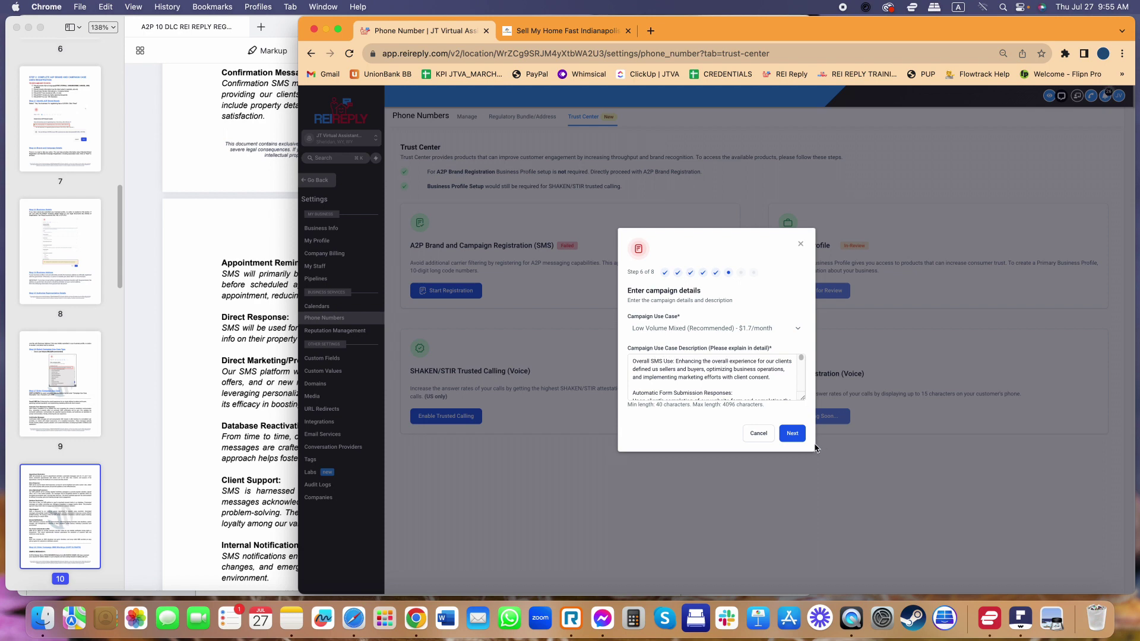
pyautogui.click(797, 437)
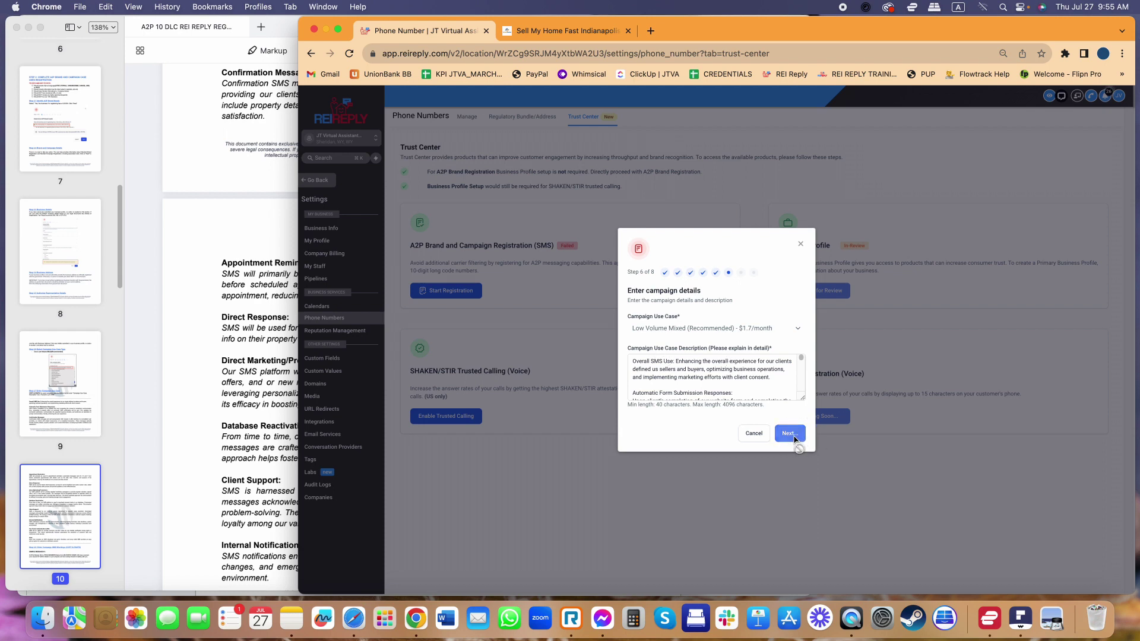
pyautogui.scroll(-10, 264, 403)
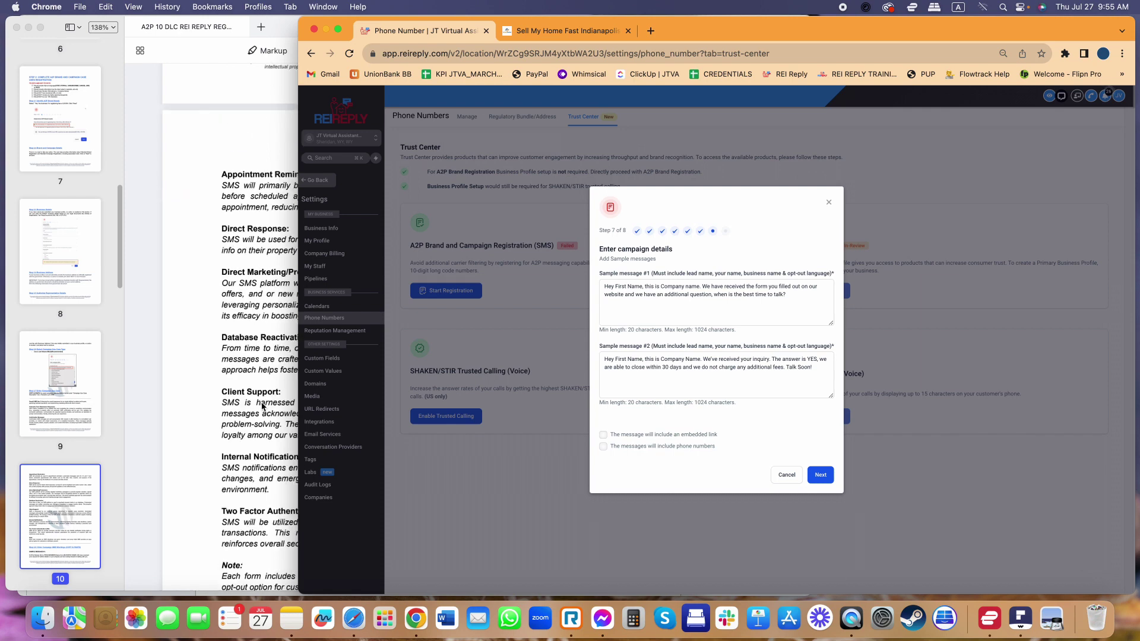
pyautogui.click(264, 404)
pyautogui.scroll(-4, 265, 403)
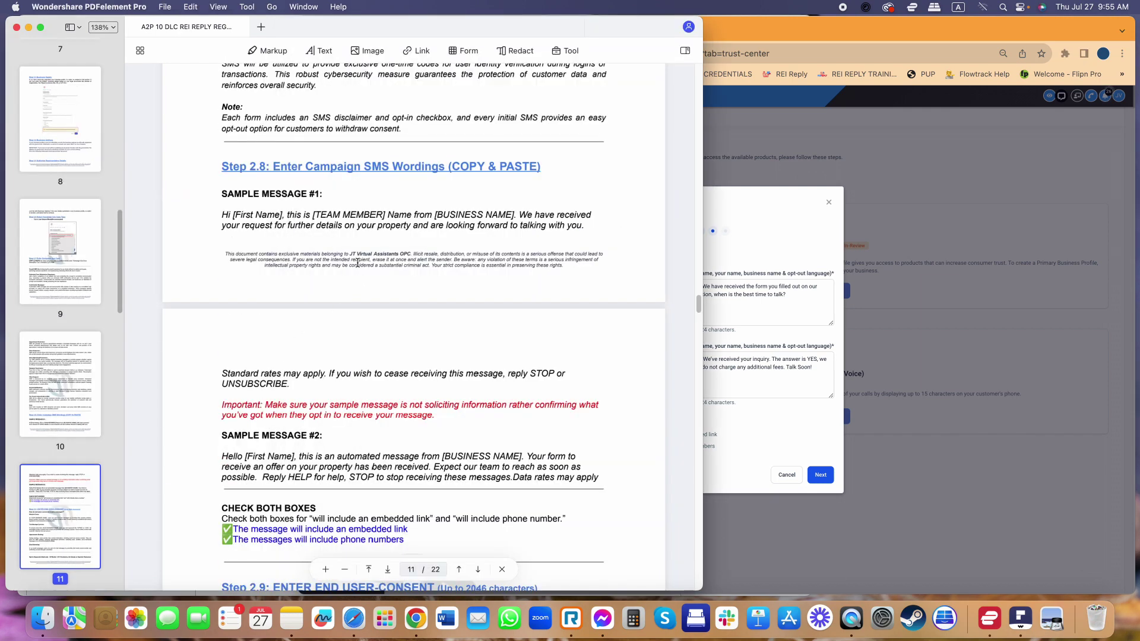
pyautogui.scroll(-1, 440, 210)
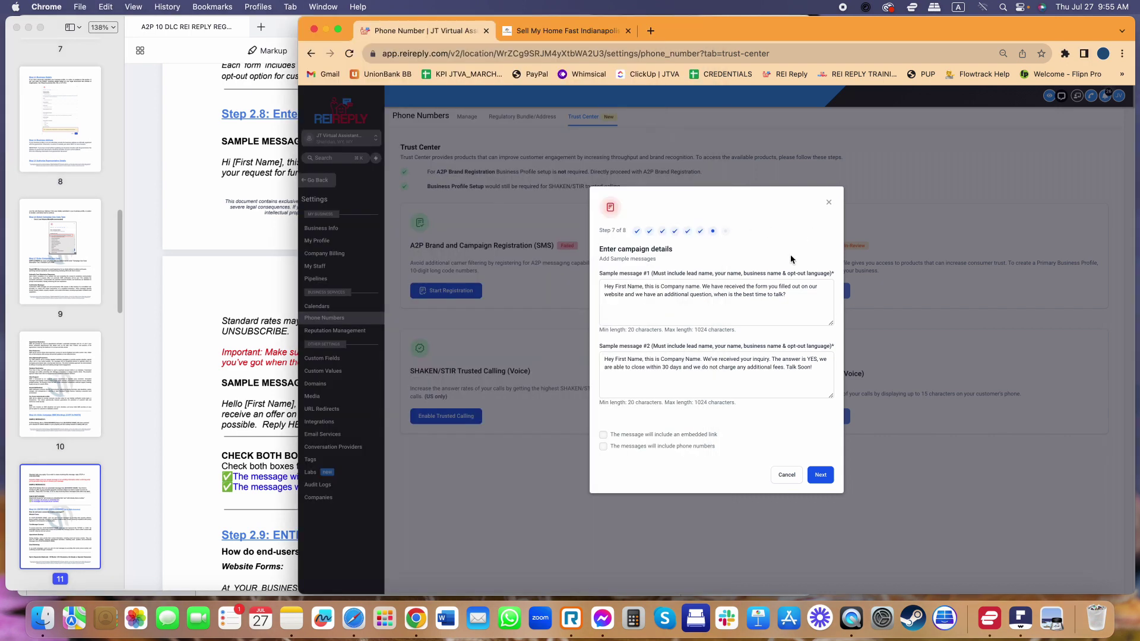
# Highlight the guide's Sample Message #1 and compare it with REI Reply's existing sample messages
pyautogui.click(819, 247)
pyautogui.click(242, 198)
pyautogui.moveTo(221, 159); pyautogui.dragTo(625, 185)
pyautogui.press('super+Tab')
pyautogui.moveTo(642, 287); pyautogui.dragTo(614, 287)
pyautogui.click(687, 313)
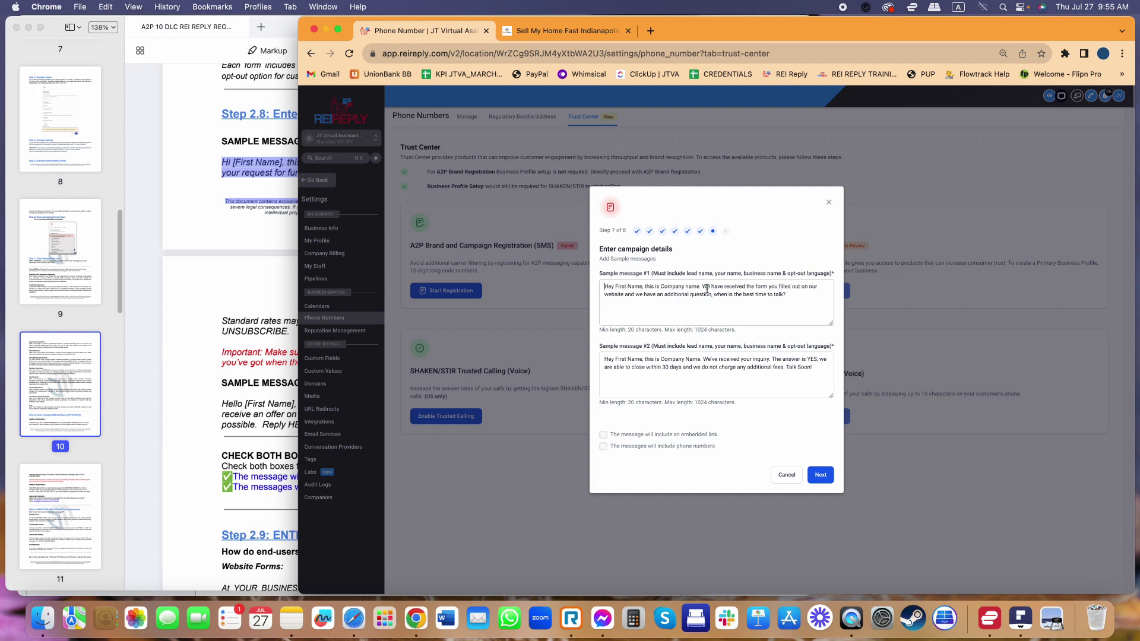
pyautogui.moveTo(803, 294); pyautogui.dragTo(594, 277)
pyautogui.click(743, 380)
# Mark the campaign messages as including an embedded link and phone numbers, and advance to End user Consent at step 8 of 8
pyautogui.click(603, 437)
pyautogui.click(604, 446)
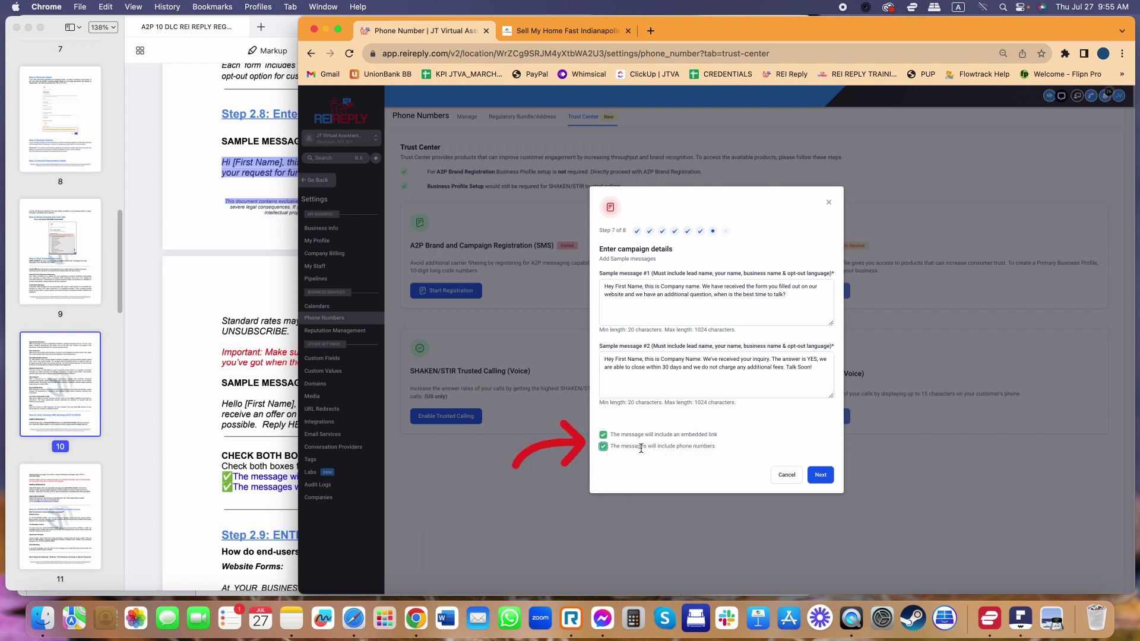
pyautogui.moveTo(719, 438); pyautogui.dragTo(633, 429)
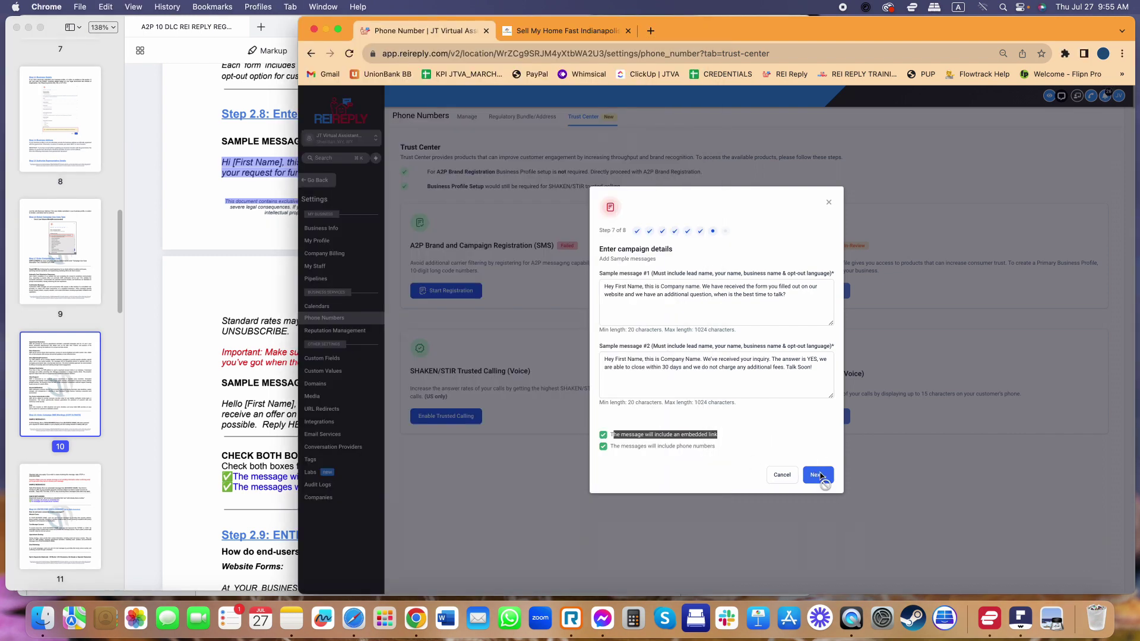
pyautogui.click(820, 474)
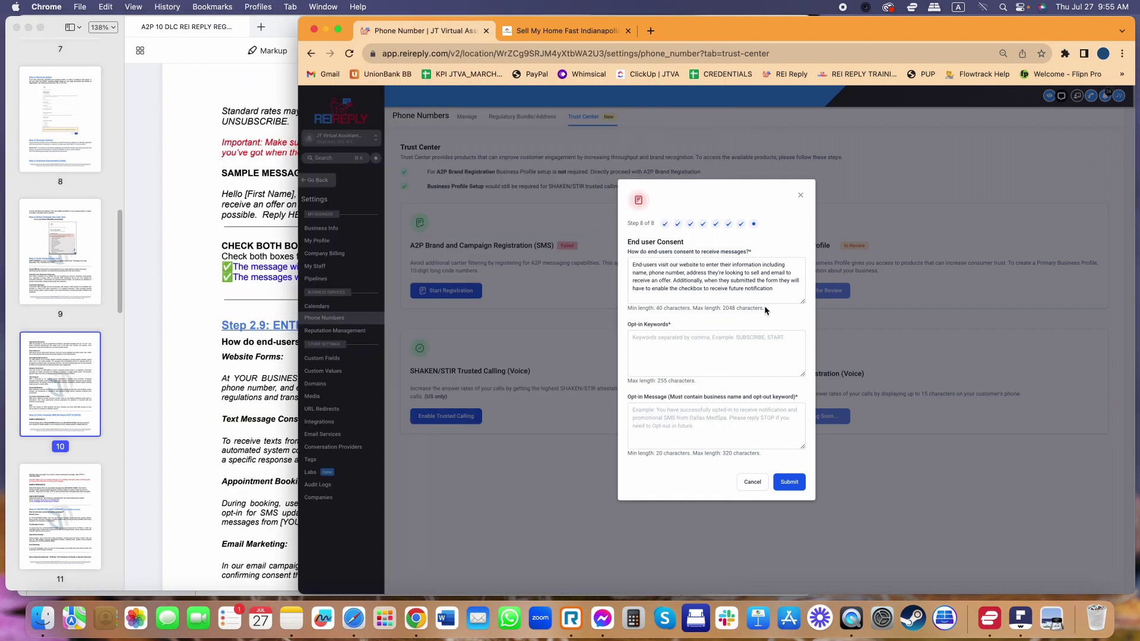
# Replace the end-user consent description with the guide's Step 2.9 text, from Website Forms through Email Marketing
pyautogui.moveTo(774, 290); pyautogui.dragTo(632, 262)
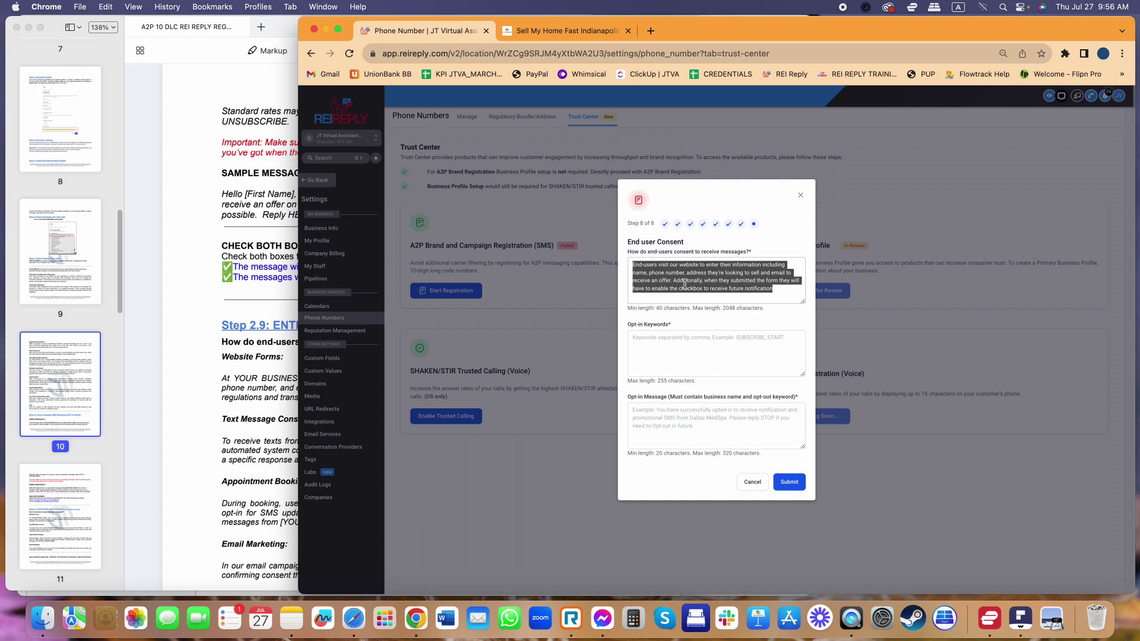
pyautogui.press('BackSpace')
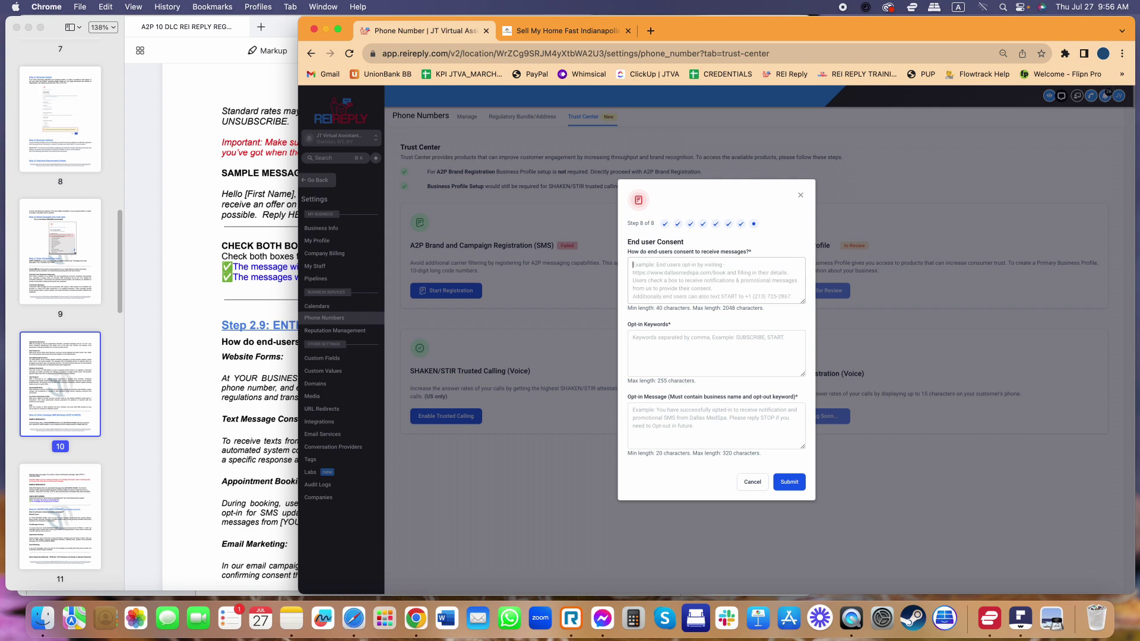
pyautogui.click(209, 377)
pyautogui.scroll(-5, 288, 367)
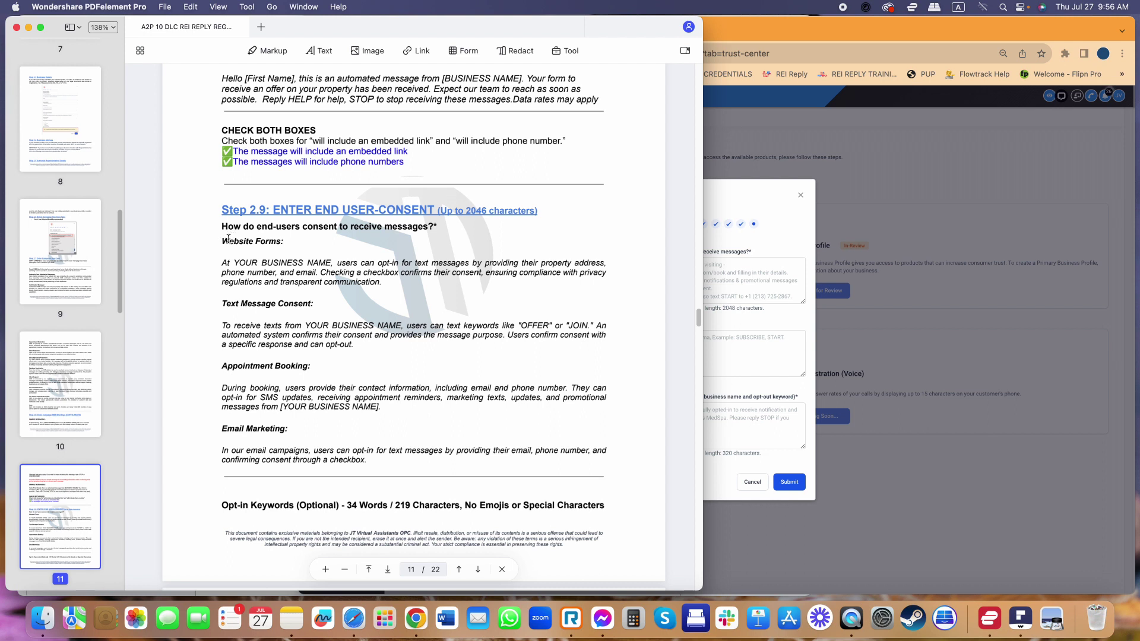
pyautogui.moveTo(225, 245); pyautogui.dragTo(395, 464)
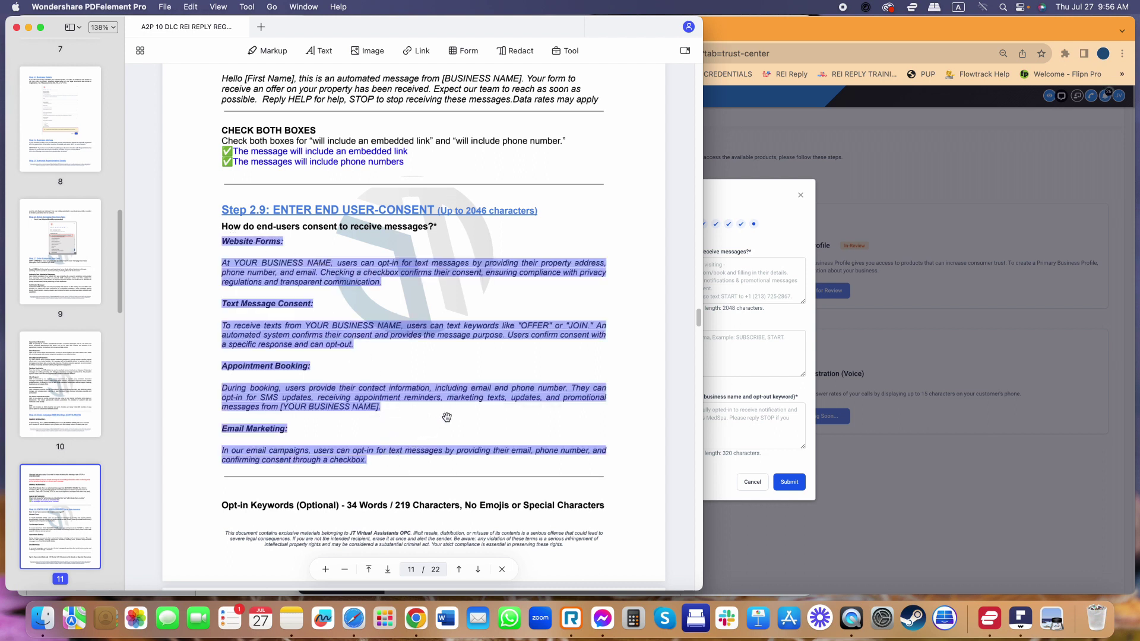
pyautogui.press('super+c')
pyautogui.click(739, 299)
pyautogui.press('super+v')
pyautogui.scroll(3, 736, 282)
pyautogui.scroll(-4, 756, 276)
pyautogui.scroll(3, 755, 276)
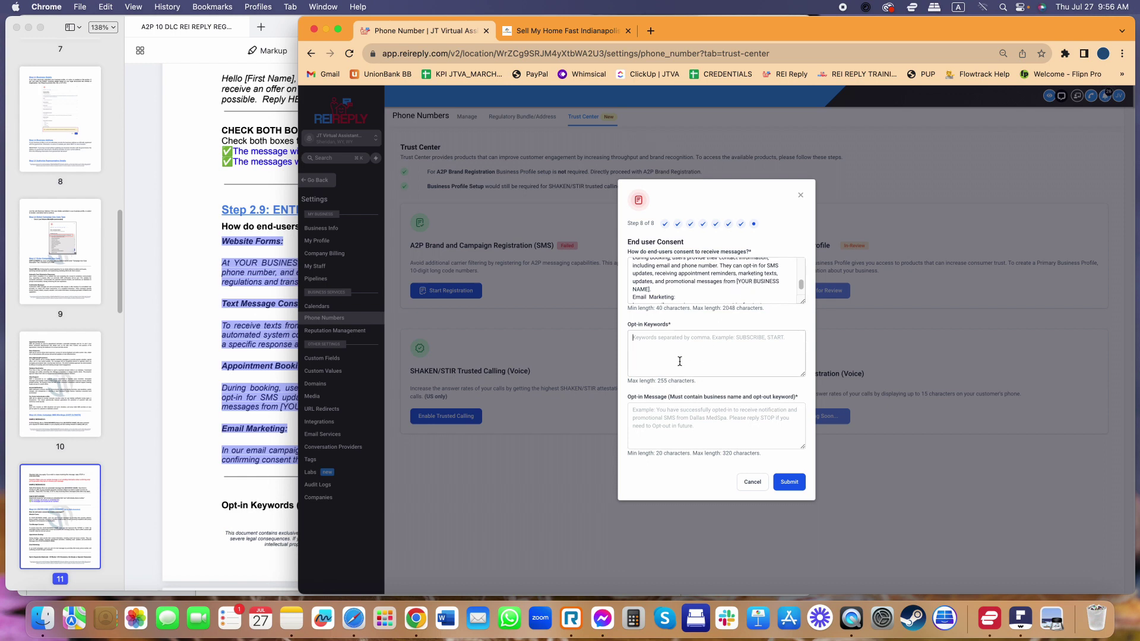
# Copy the guide's opt-in keywords "Start, Offer, Sell , Join" into REI Reply's Opt-in Keywords field
pyautogui.press('super+Tab')
pyautogui.scroll(-5, 325, 429)
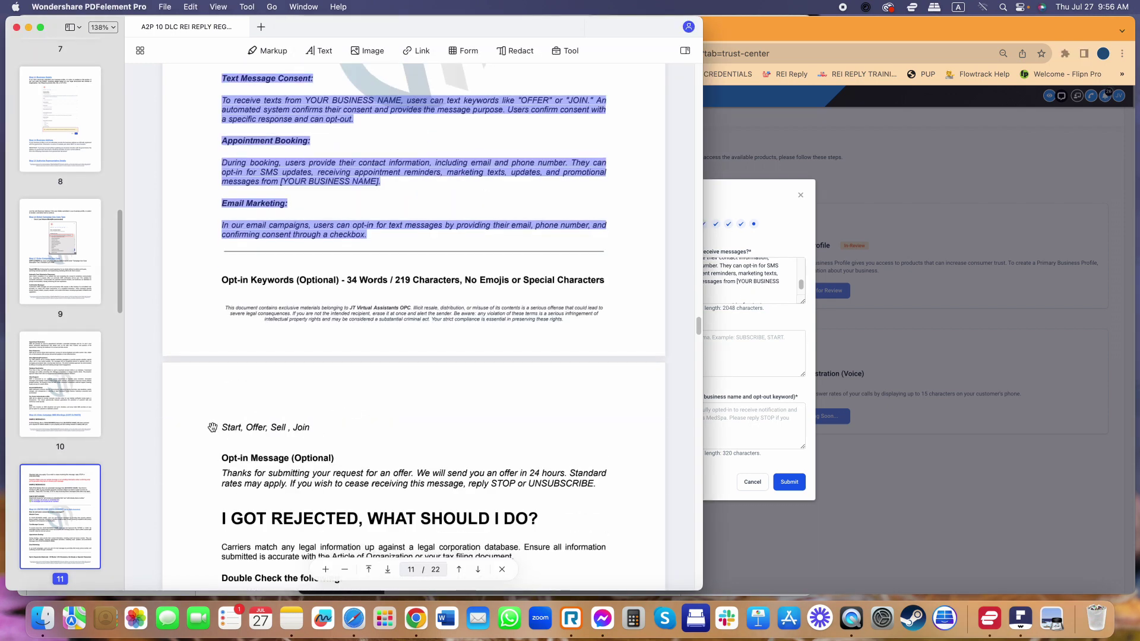
pyautogui.moveTo(221, 427); pyautogui.dragTo(310, 428)
pyautogui.press('super+c')
pyautogui.click(736, 354)
pyautogui.press('super+v')
# Copy the guide's opt-in message, starting "Thanks for submitting your request for an offer", into REI Reply's Opt-in Message field
pyautogui.press('super+Tab')
pyautogui.scroll(-3, 259, 385)
pyautogui.click(259, 386)
pyautogui.tripleClick(259, 385)
pyautogui.press('super+c')
pyautogui.press('super+Tab')
pyautogui.click(693, 417)
pyautogui.press('super+v')
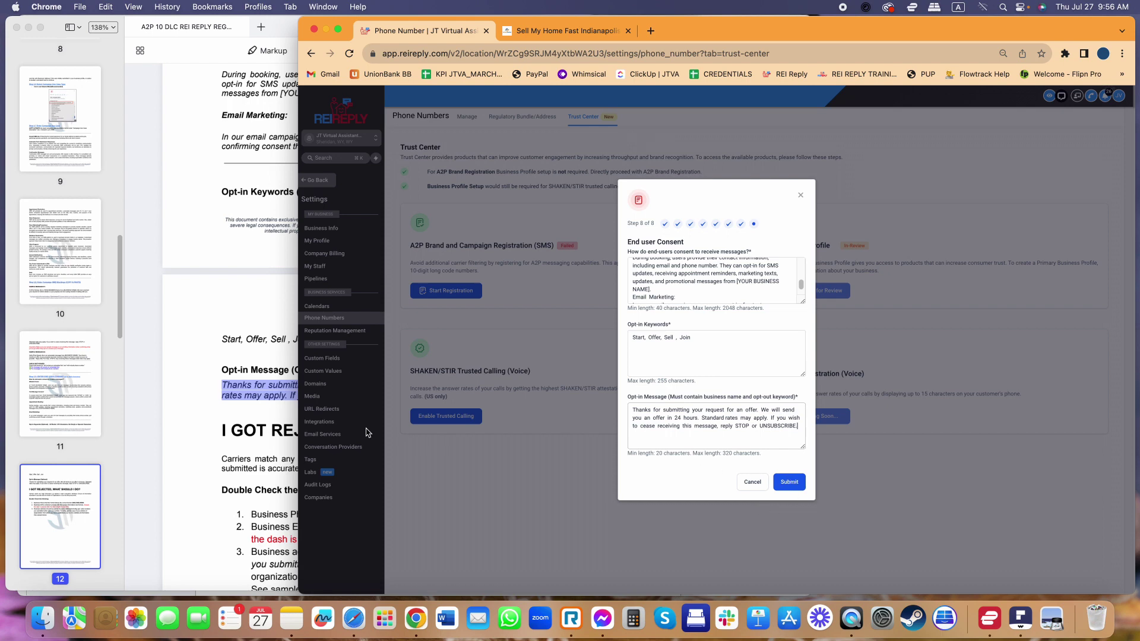
# Recheck the guide's opt-in message and cancel the A2P registration without submitting it
pyautogui.press('super+Tab')
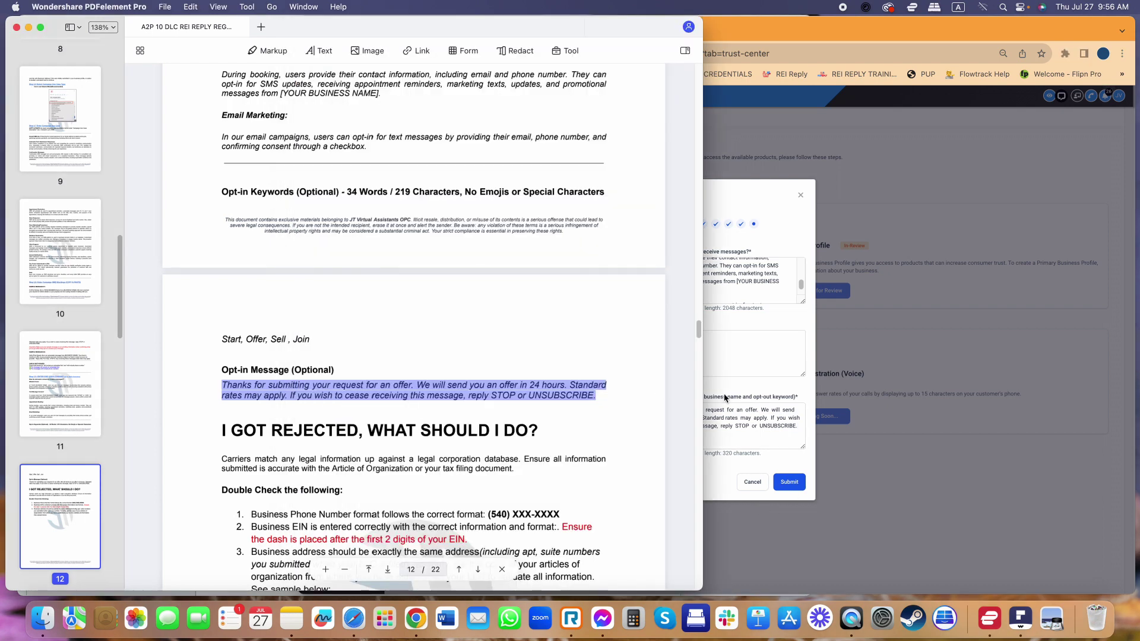
pyautogui.press('super+Tab')
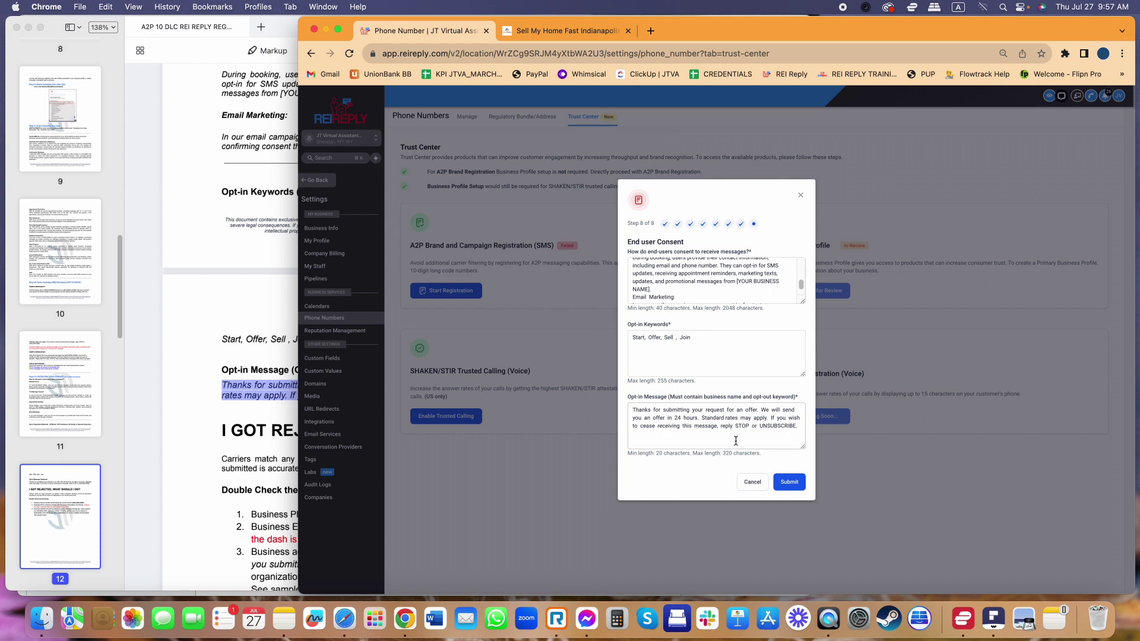
pyautogui.click(751, 482)
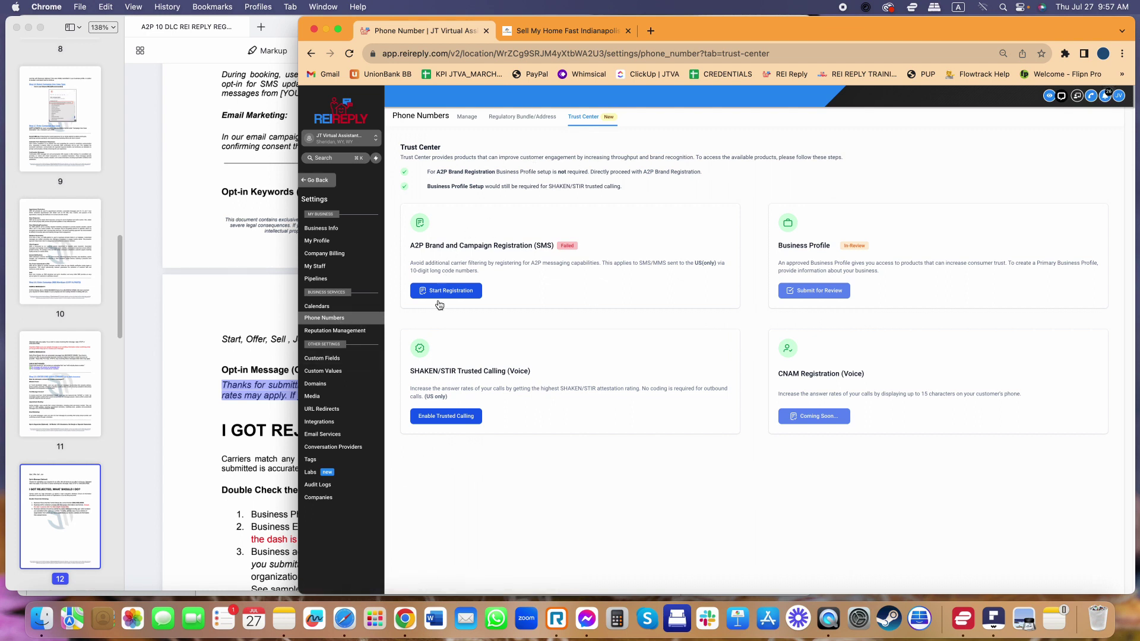
pyautogui.click(575, 245)
# Return to the guide's pre-registration page and highlight the Live Business Website and SMS opt-in disclaimer requirements
pyautogui.moveTo(120, 273); pyautogui.dragTo(120, 73)
pyautogui.click(49, 204)
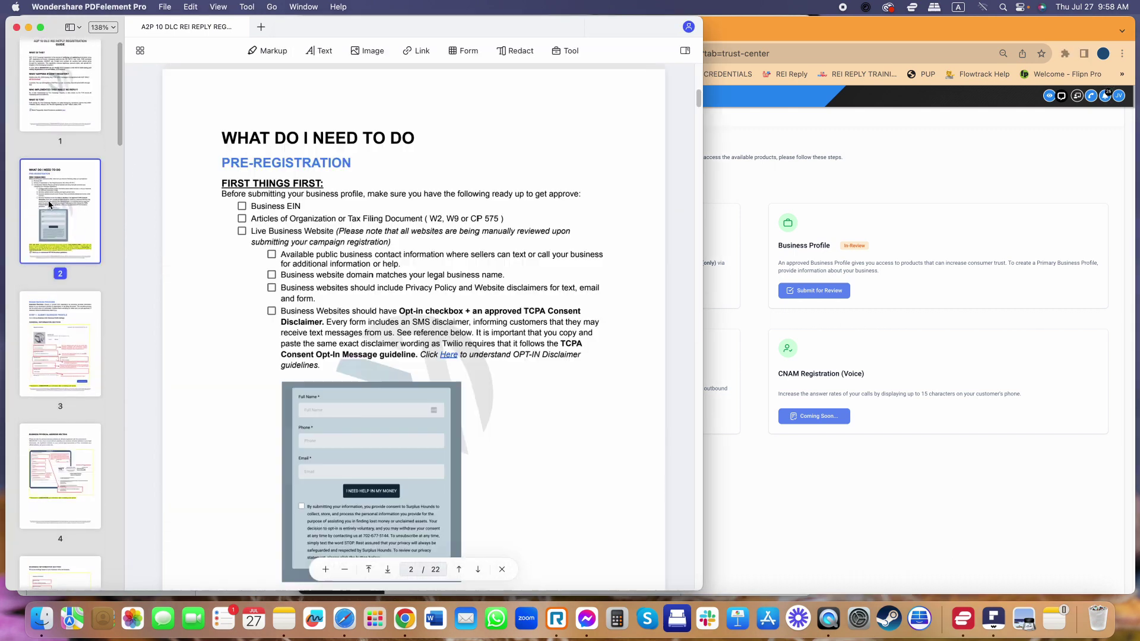
pyautogui.moveTo(257, 232); pyautogui.dragTo(336, 232)
pyautogui.click(337, 232)
pyautogui.moveTo(294, 322); pyautogui.dragTo(423, 422)
pyautogui.scroll(-2, 423, 423)
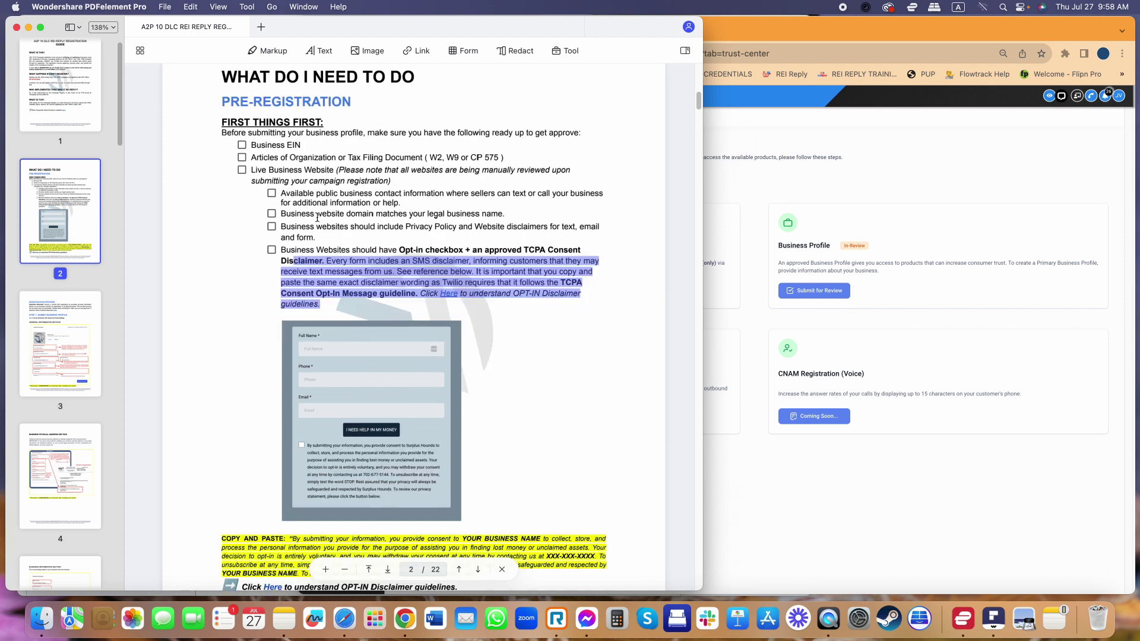
# Highlight the requirement that the website domain match the legal business name, and review the pre-registration page through its copy-and-paste disclaimer
pyautogui.moveTo(317, 214); pyautogui.dragTo(403, 215)
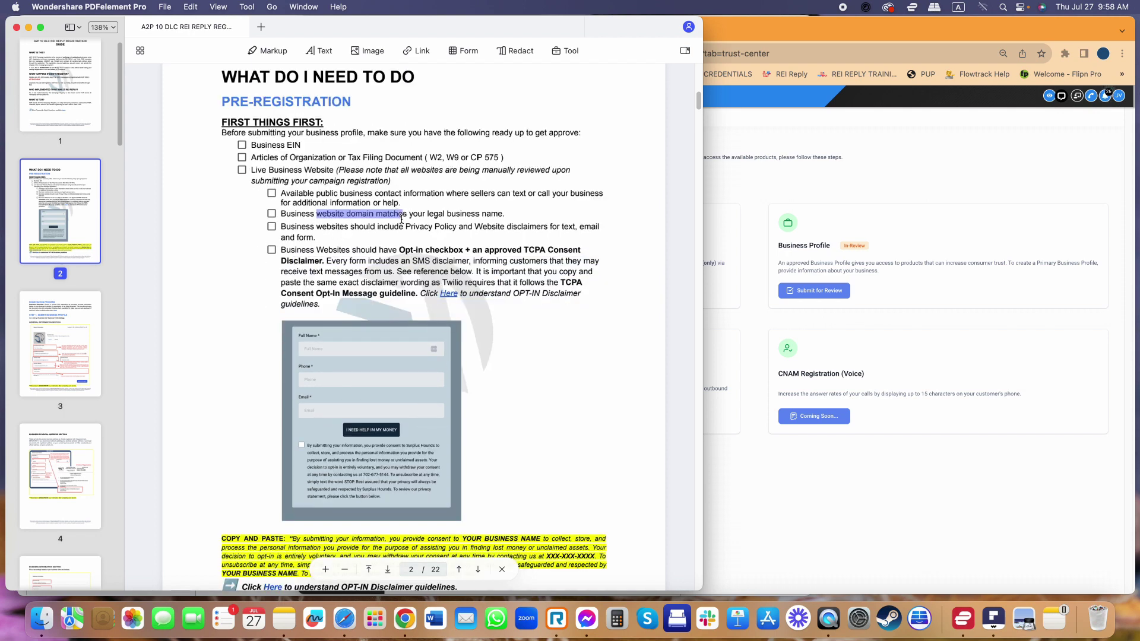
pyautogui.click(347, 237)
pyautogui.scroll(-1, 347, 237)
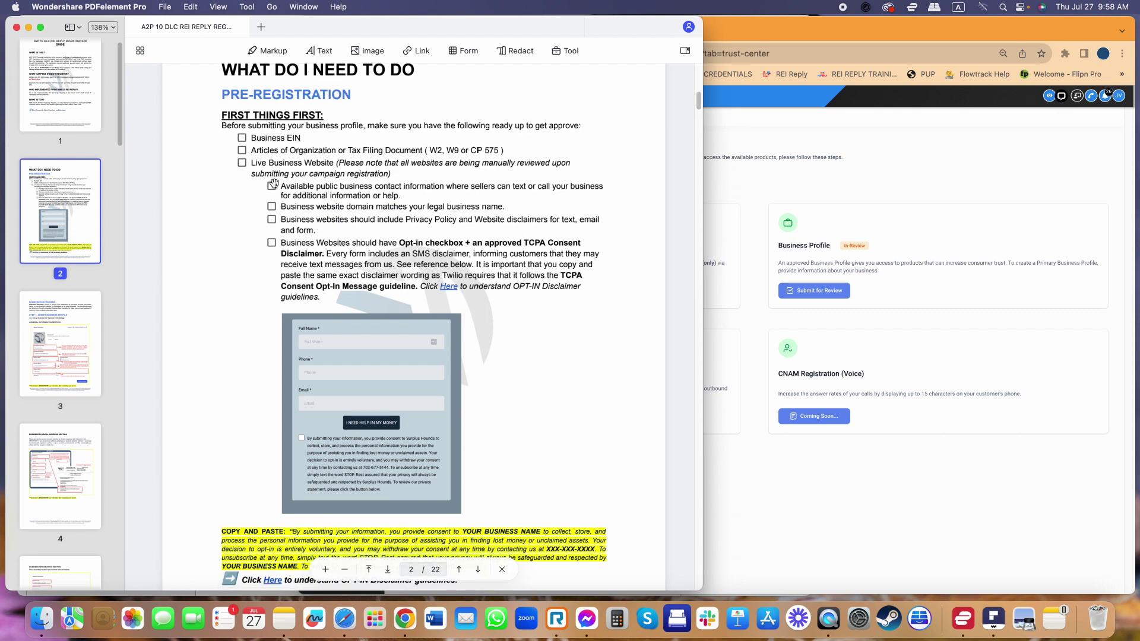
pyautogui.scroll(1, 314, 190)
pyautogui.scroll(1, 313, 190)
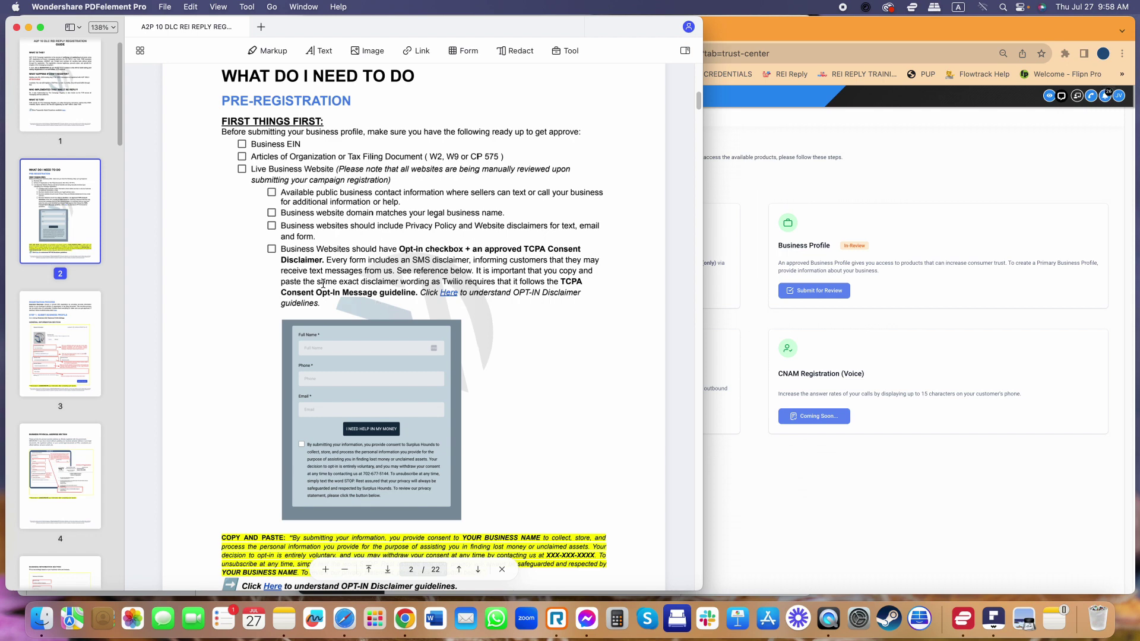
pyautogui.scroll(-3, 333, 552)
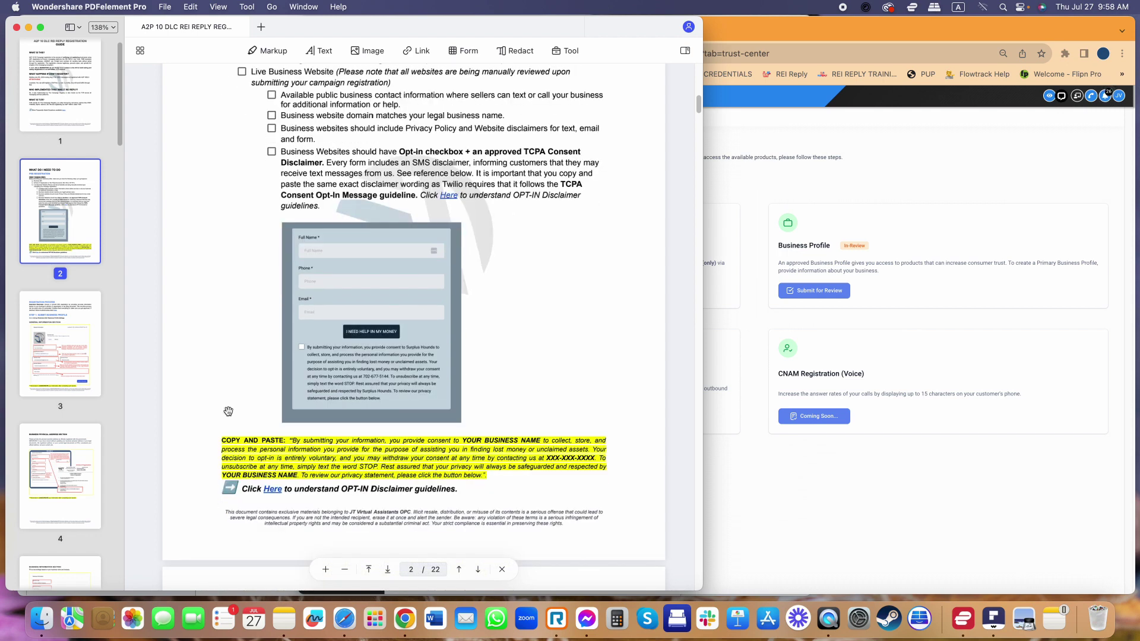
pyautogui.scroll(-3, 196, 416)
# Go to page 14 of the guide and highlight the TCPA compliant consent opt-in wording samples
pyautogui.scroll(-10, 90, 416)
pyautogui.scroll(-5, 90, 412)
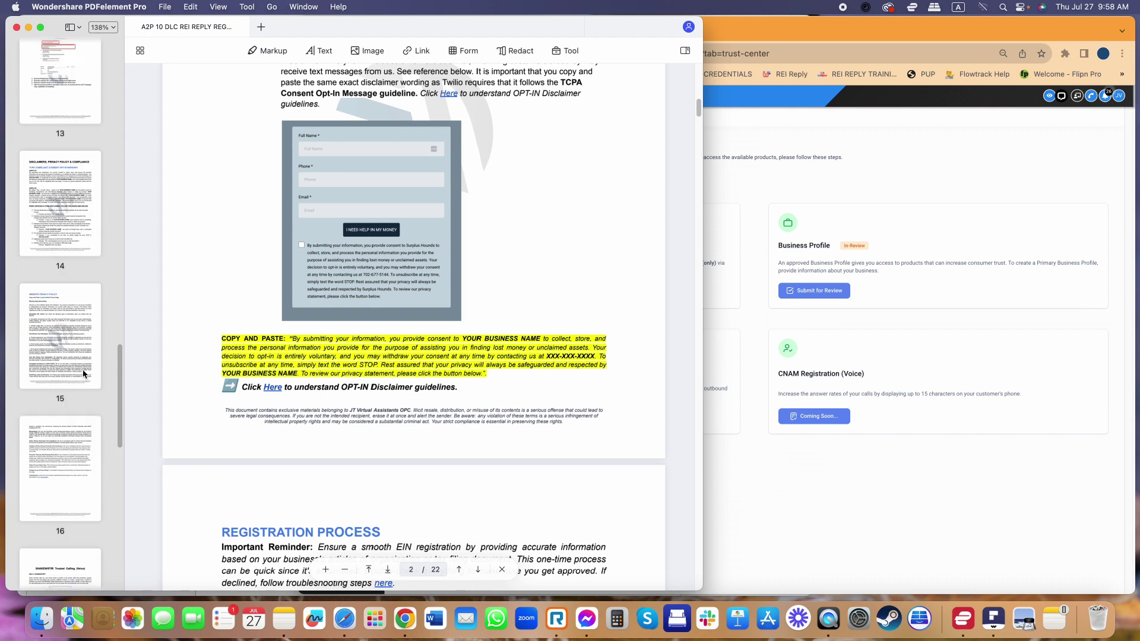
pyautogui.click(68, 234)
pyautogui.scroll(-1, 393, 156)
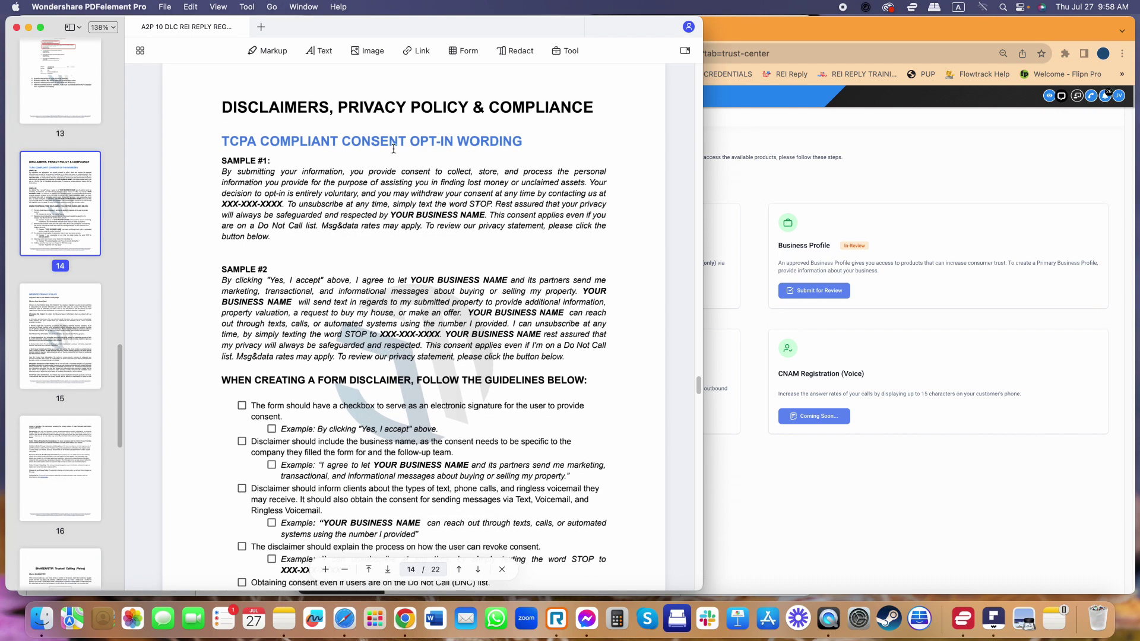
pyautogui.moveTo(222, 173); pyautogui.dragTo(403, 334)
pyautogui.scroll(-2, 403, 333)
pyautogui.click(262, 342)
# Review the form disclaimer guidelines below the sample opt-in wording on page 14
pyautogui.scroll(-2, 291, 280)
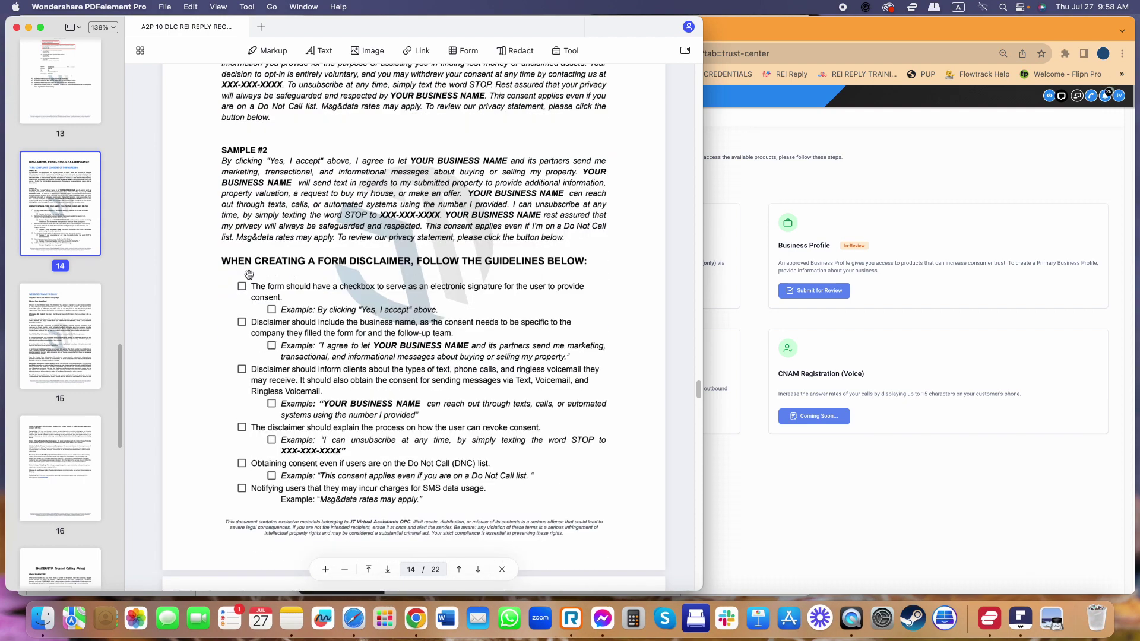
pyautogui.moveTo(308, 300); pyautogui.dragTo(320, 313)
pyautogui.scroll(-3, 320, 313)
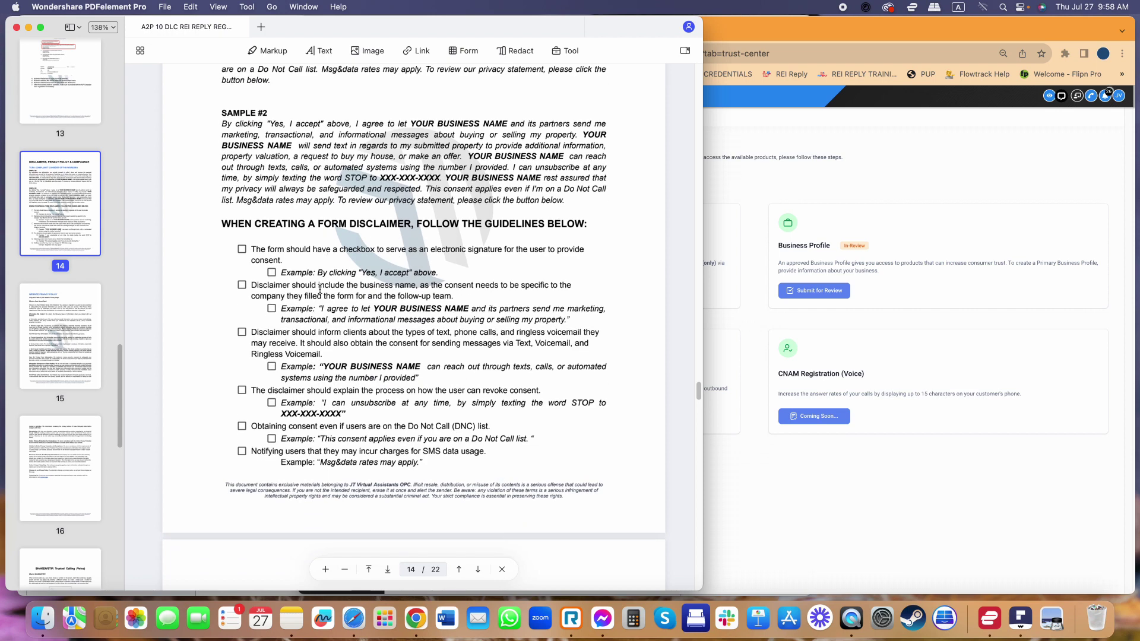
# View the SHAKEN/STIR Trusted Calling section on page 17 and the trust score questions and best practices on pages 21 and 22
pyautogui.scroll(-5, 89, 440)
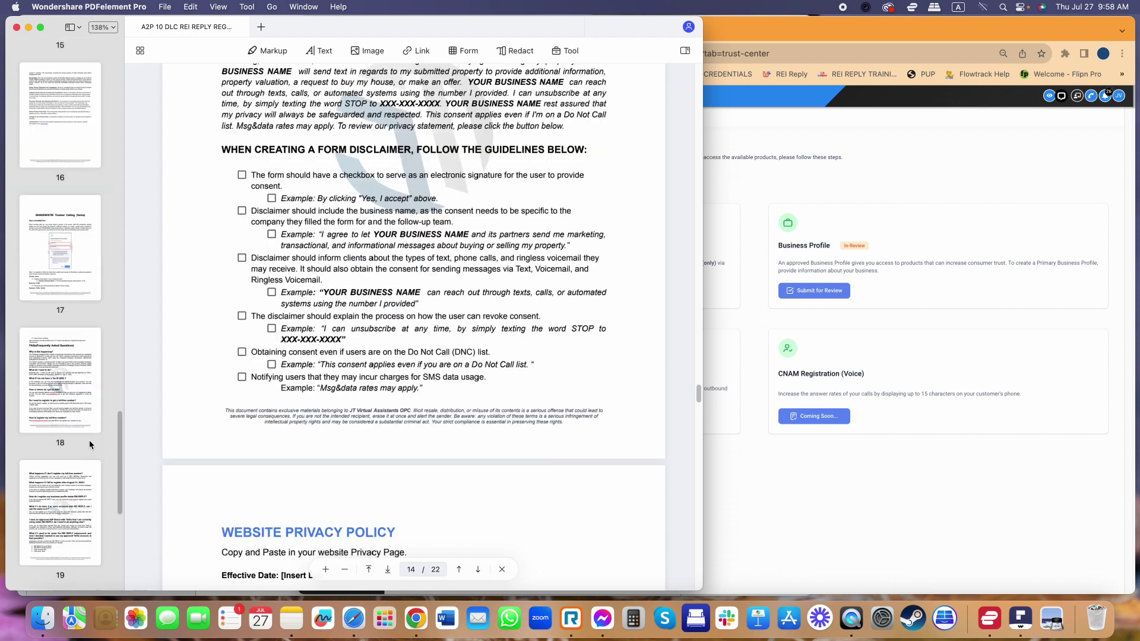
pyautogui.click(74, 265)
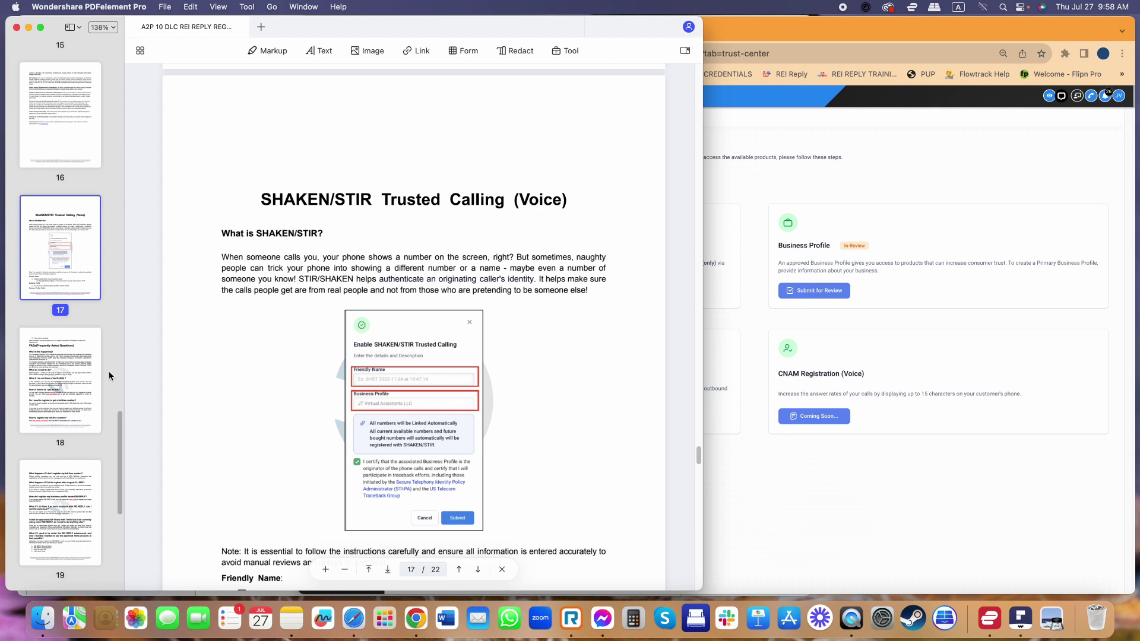
pyautogui.scroll(-5, 92, 396)
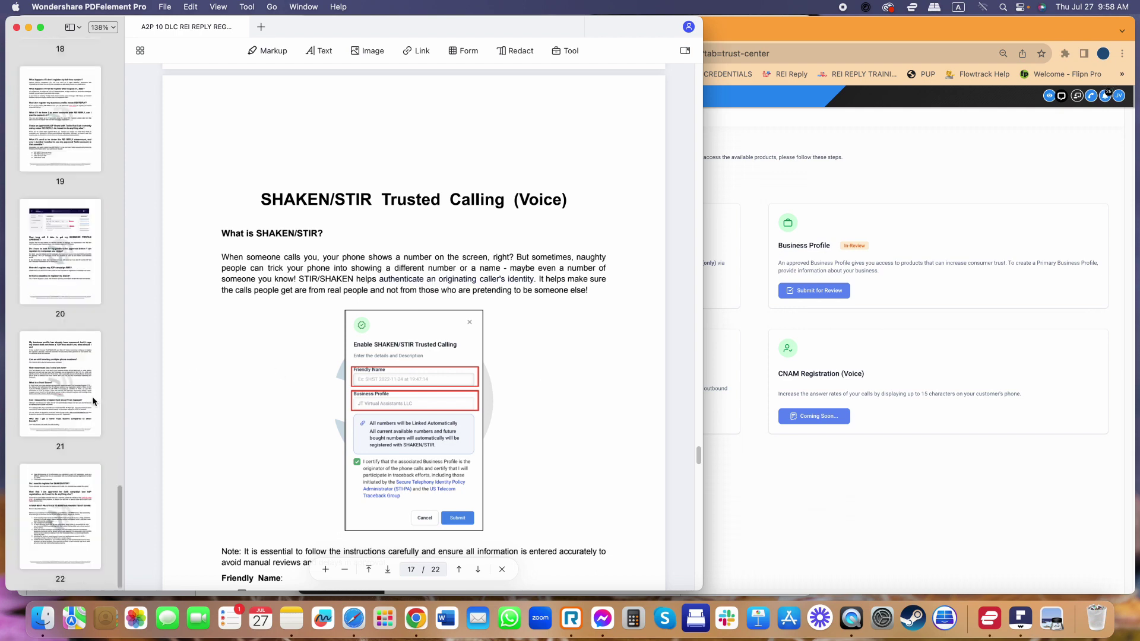
pyautogui.click(66, 509)
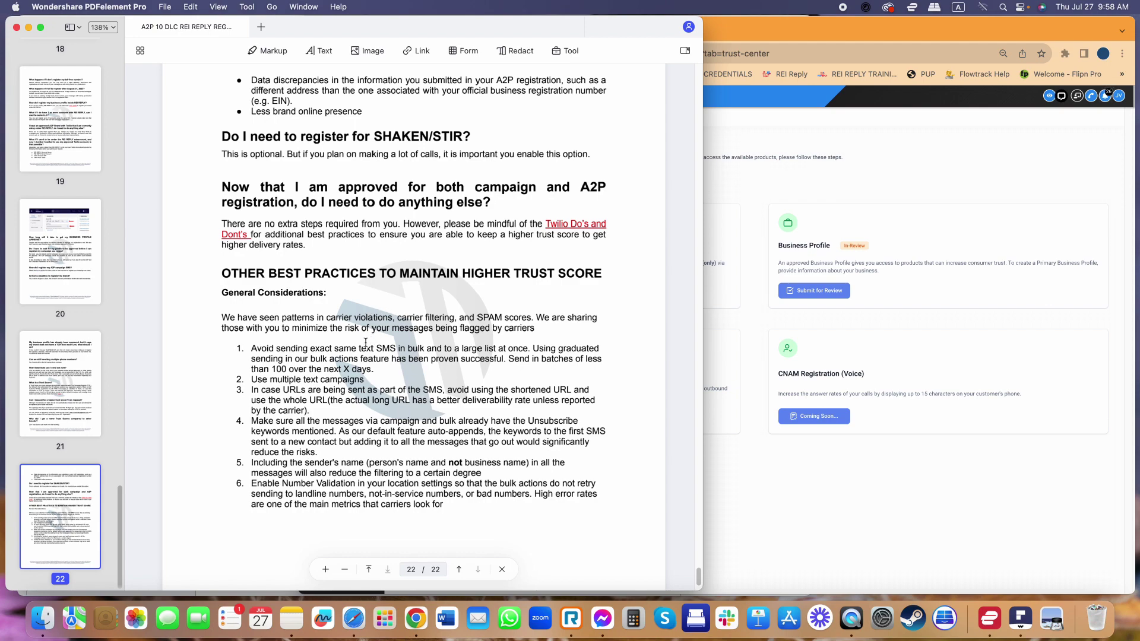
pyautogui.scroll(15, 366, 346)
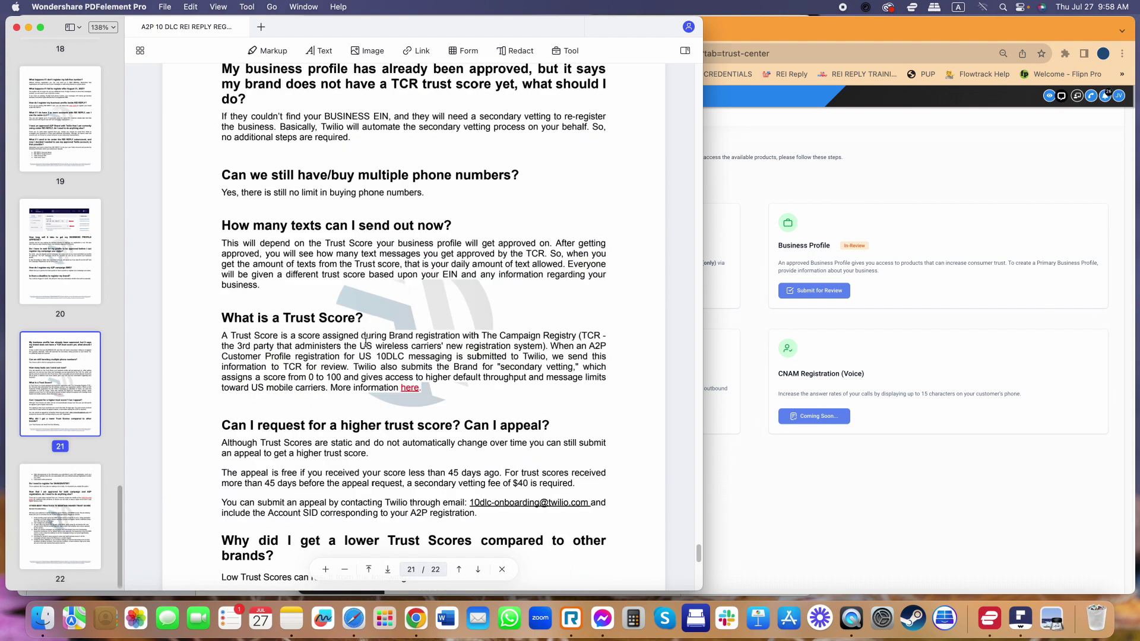
# Return to the guide's first page and highlight the loophole about registering a Toll-Free number
pyautogui.moveTo(125, 505); pyautogui.dragTo(121, 35)
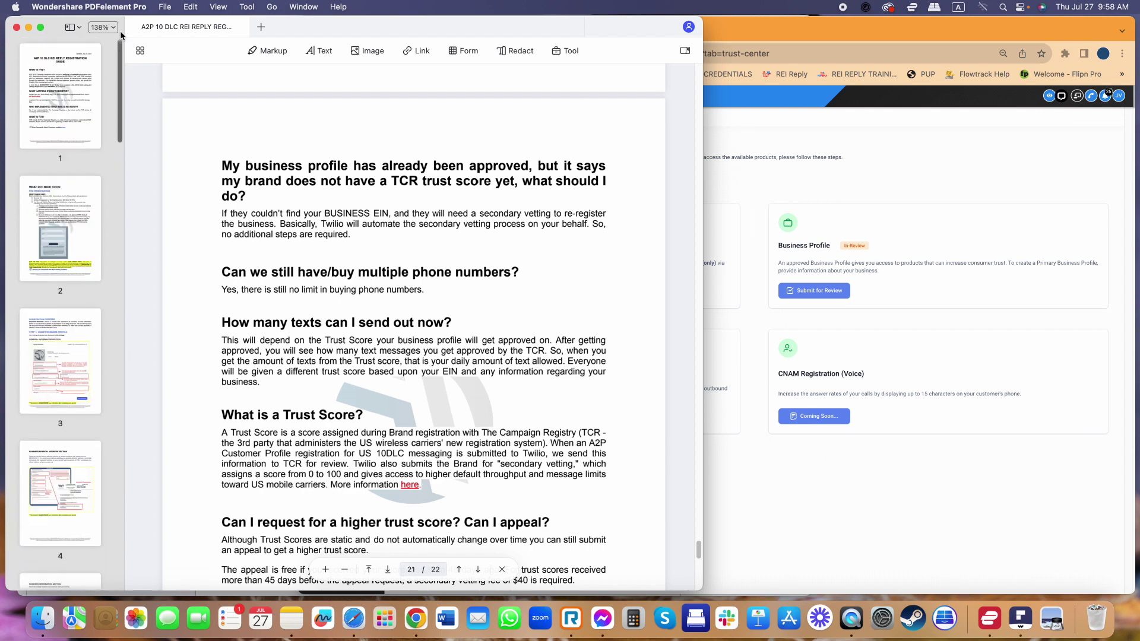
pyautogui.click(77, 123)
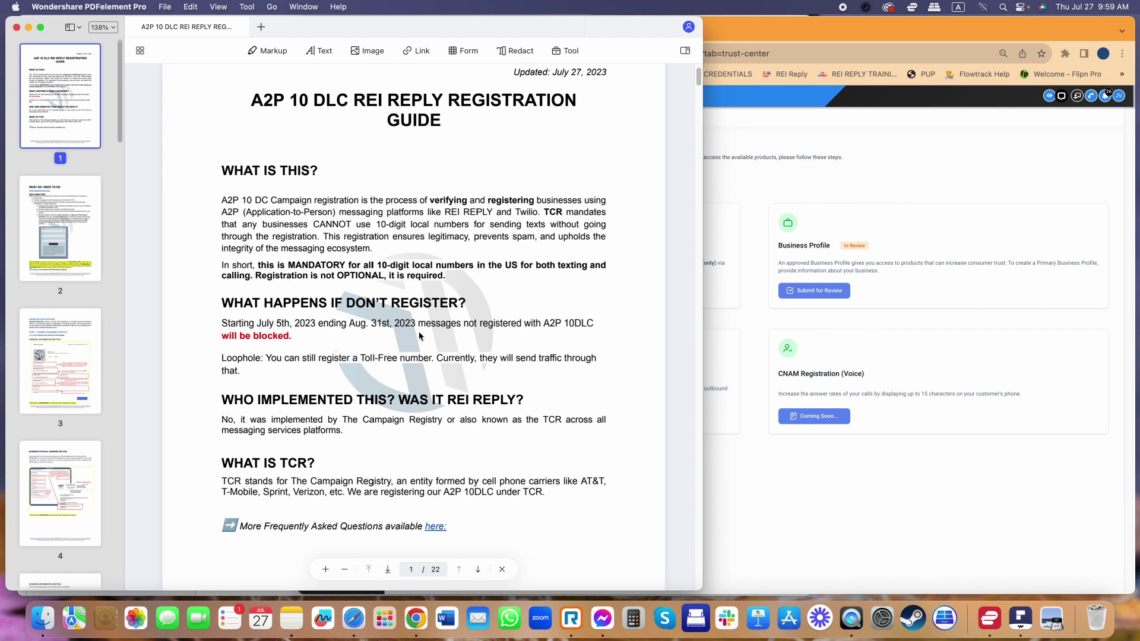
pyautogui.moveTo(266, 358); pyautogui.dragTo(301, 376)
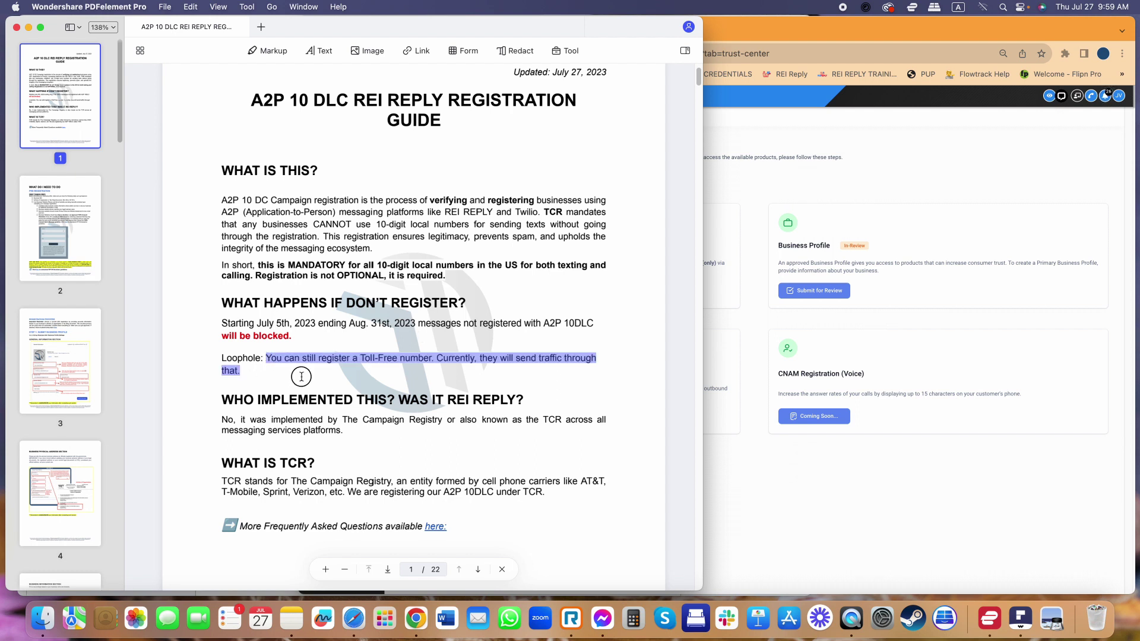